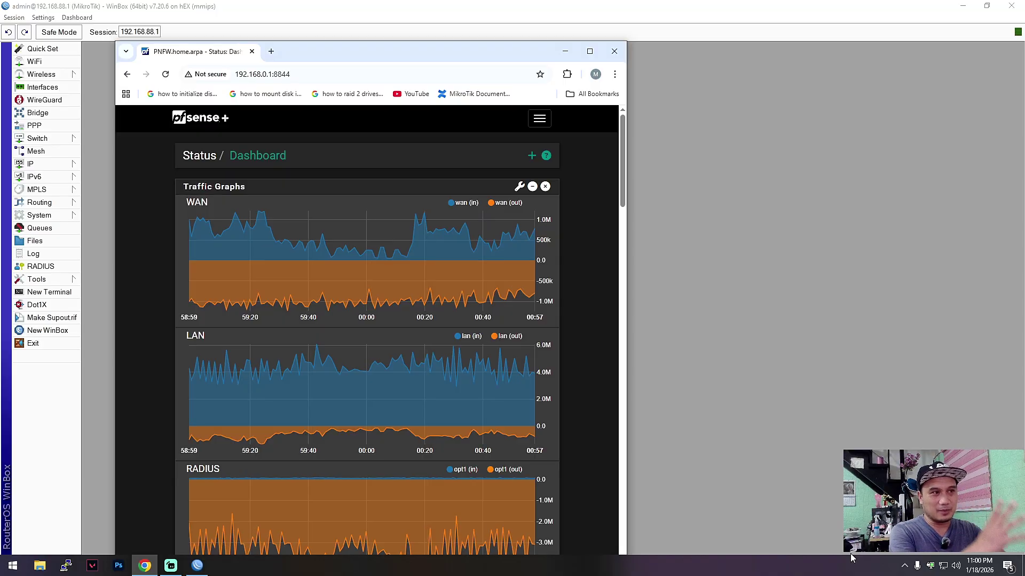
- Open the Phase 1 settings of the SBC ACTIVE IPSEC tunnel in the pfSense web interface
{"action": "left_click", "coordinate": [590, 51]}
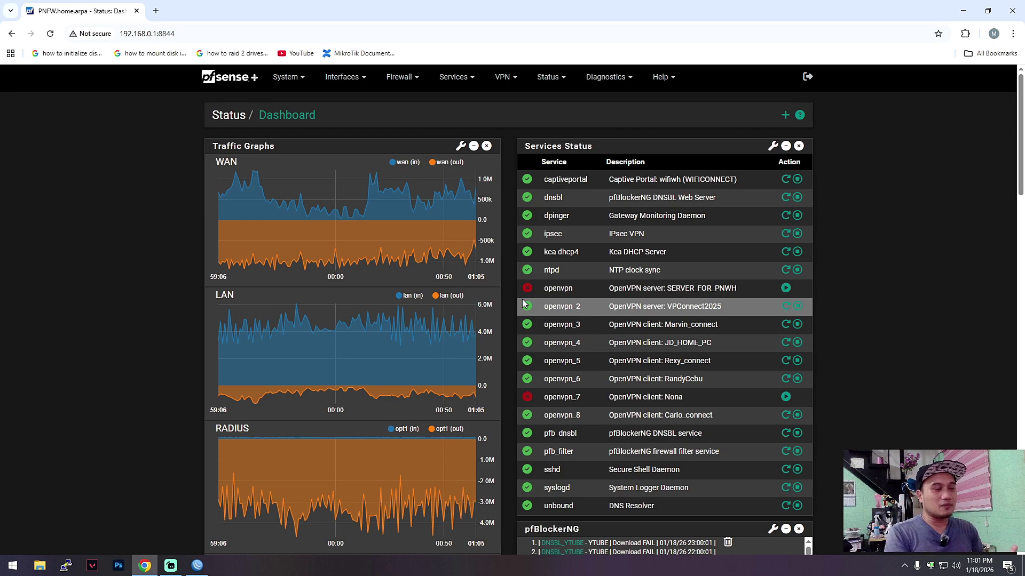
{"action": "left_click", "coordinate": [504, 78]}
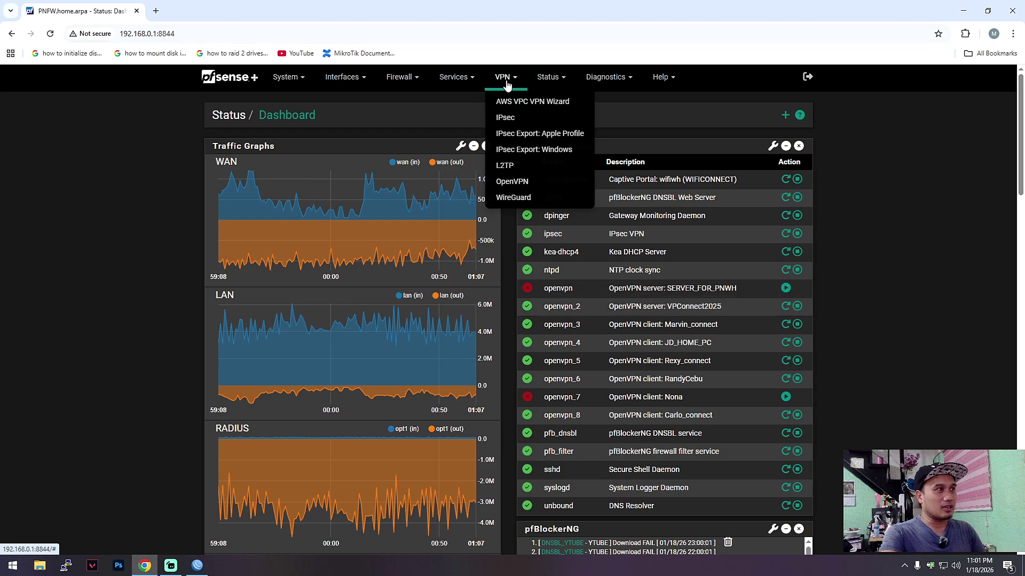
{"action": "left_click", "coordinate": [509, 115]}
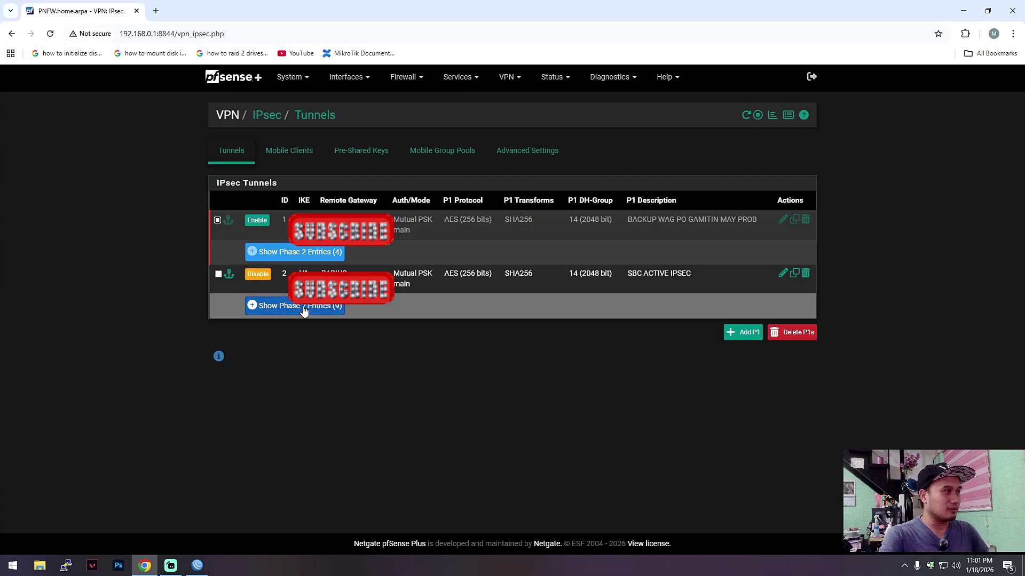
{"action": "left_click", "coordinate": [780, 277]}
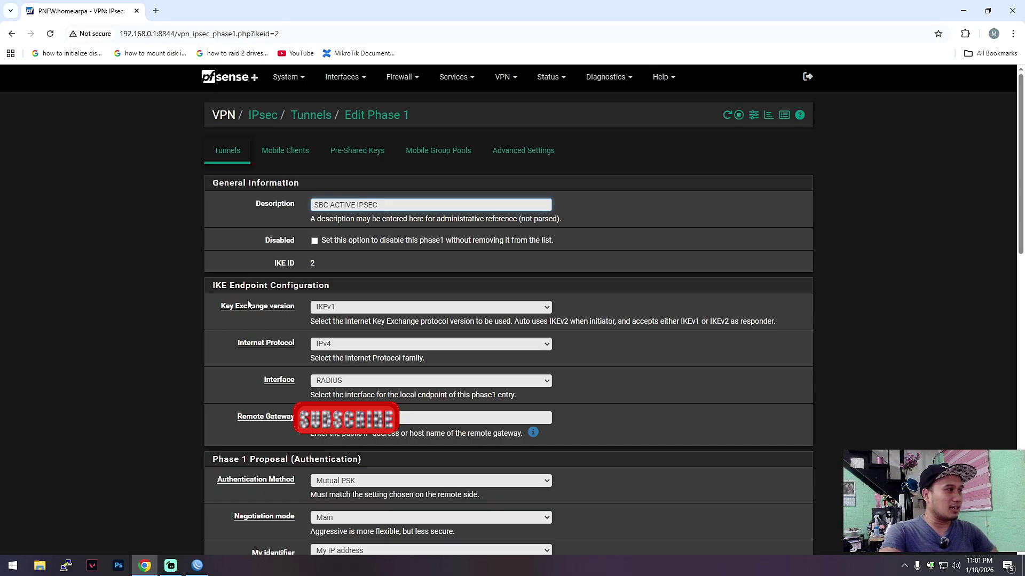
- Review the Phase 1 key exchange version options and Remote Gateway field, and return to WinBox with pfSense back on its dashboard
{"action": "left_click", "coordinate": [360, 312]}
{"action": "left_click", "coordinate": [360, 313]}
{"action": "left_click", "coordinate": [364, 309]}
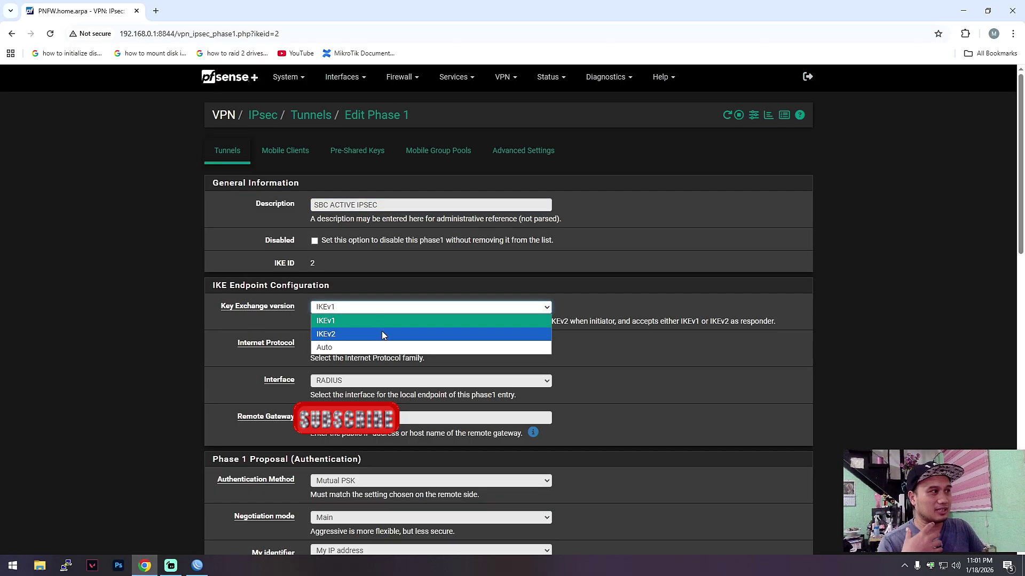
{"action": "left_click", "coordinate": [308, 313]}
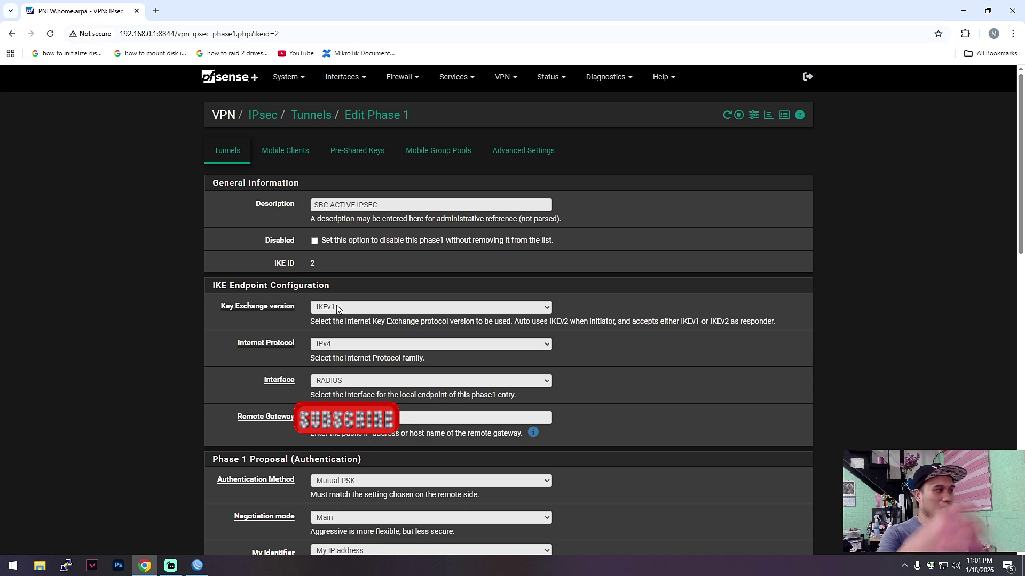
{"action": "left_click_drag", "start_coordinate": [225, 417], "coordinate": [299, 433]}
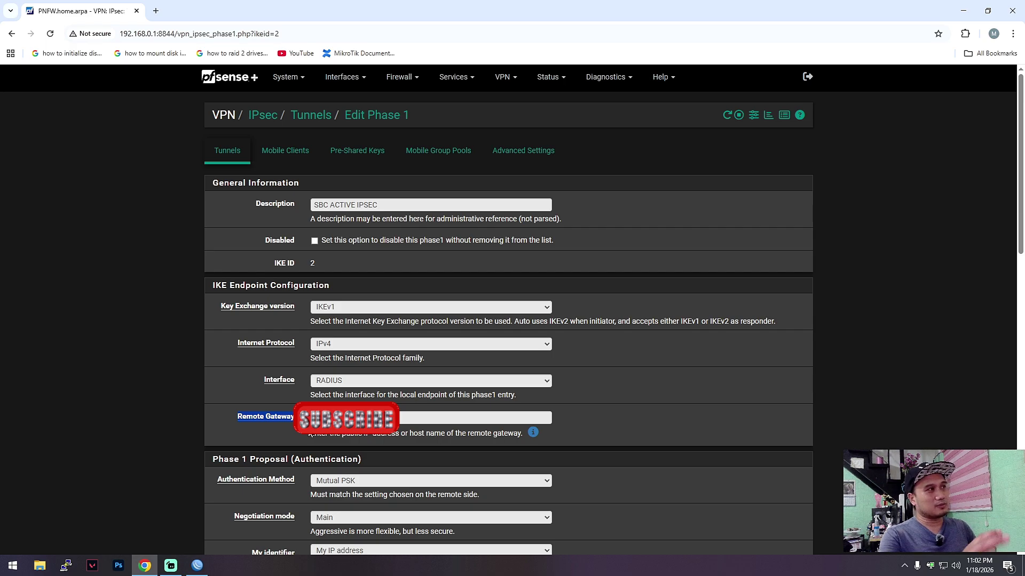
{"action": "left_click", "coordinate": [235, 82]}
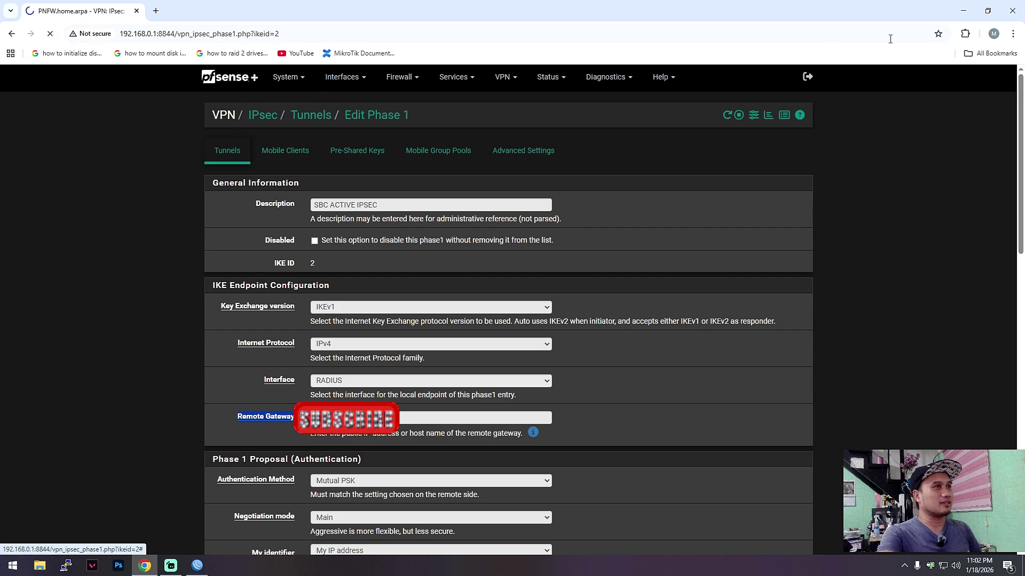
{"action": "left_click", "coordinate": [959, 13]}
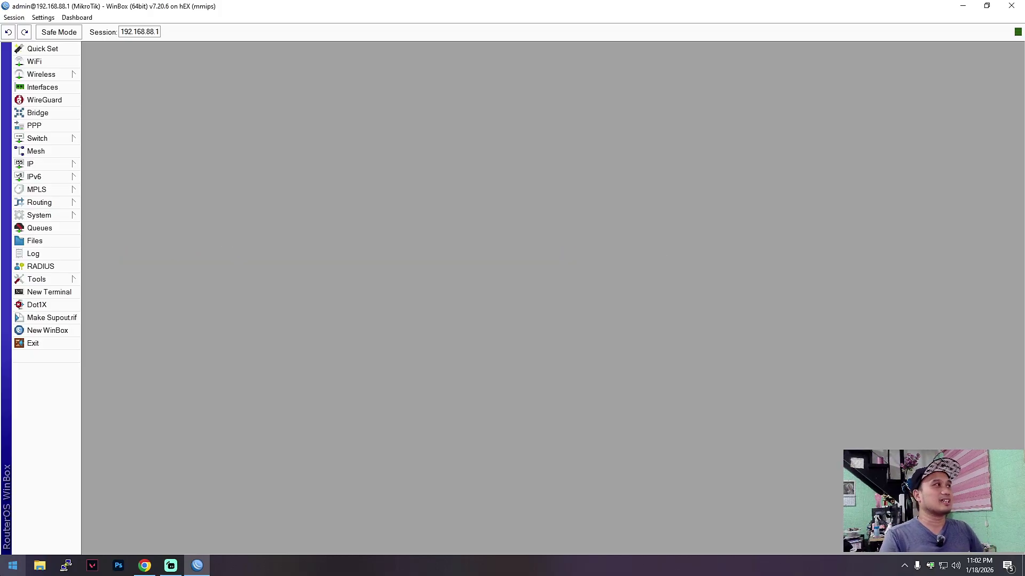
- View the router's WireGuard window, close it, and look through the available IP functions
{"action": "left_click", "coordinate": [56, 100]}
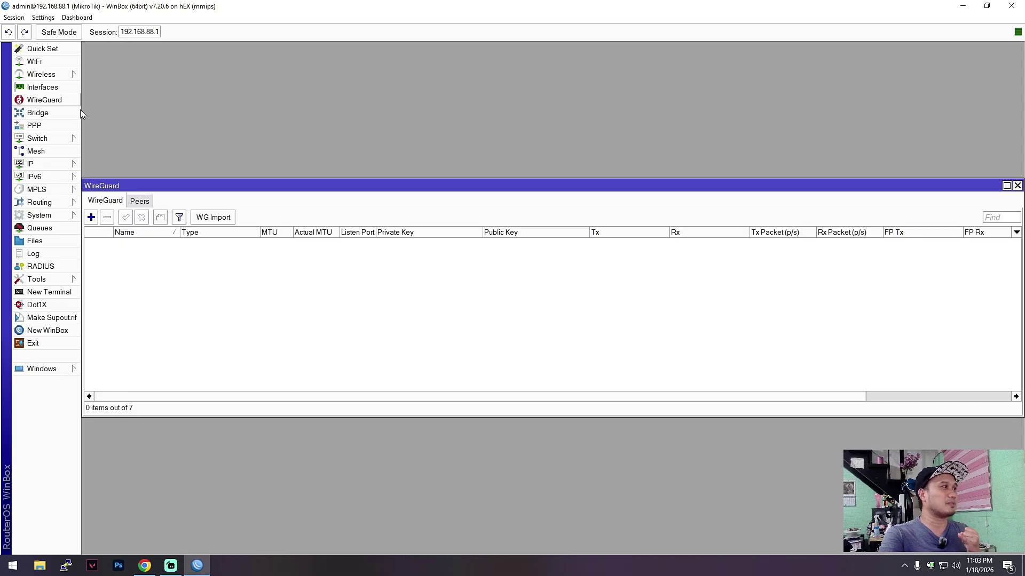
{"action": "left_click", "coordinate": [1018, 187]}
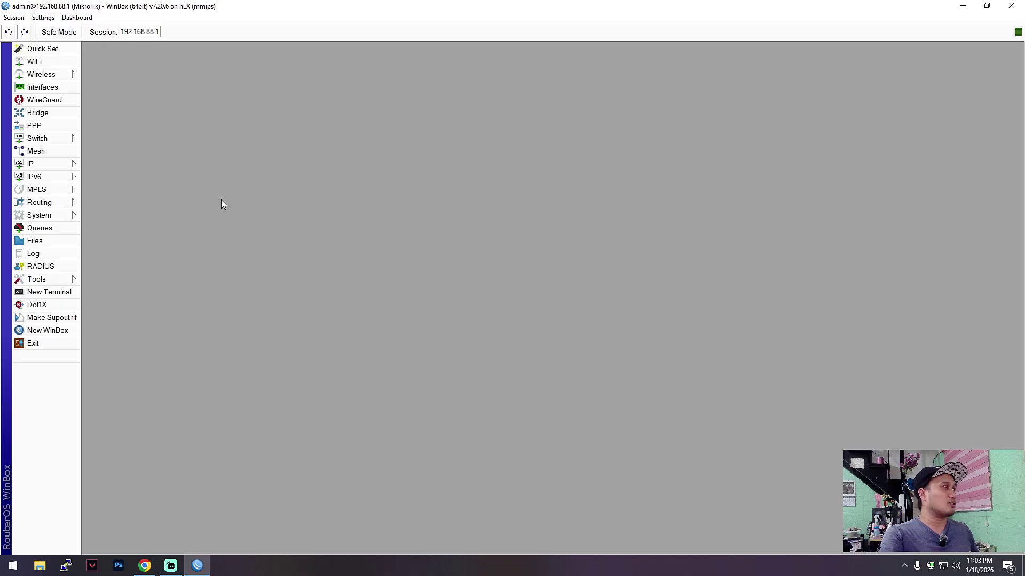
{"action": "left_click", "coordinate": [42, 166]}
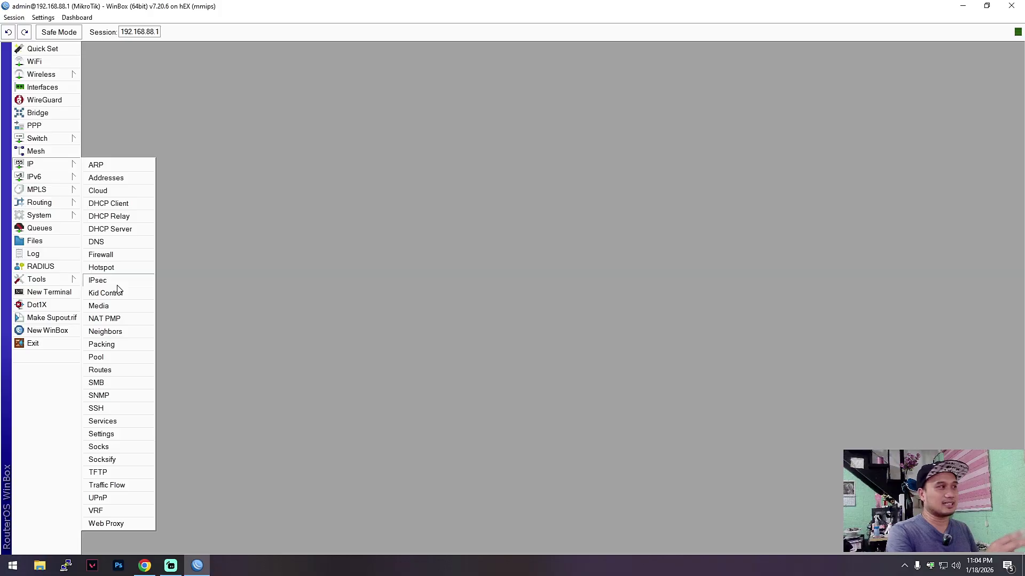
{"action": "left_click", "coordinate": [223, 98]}
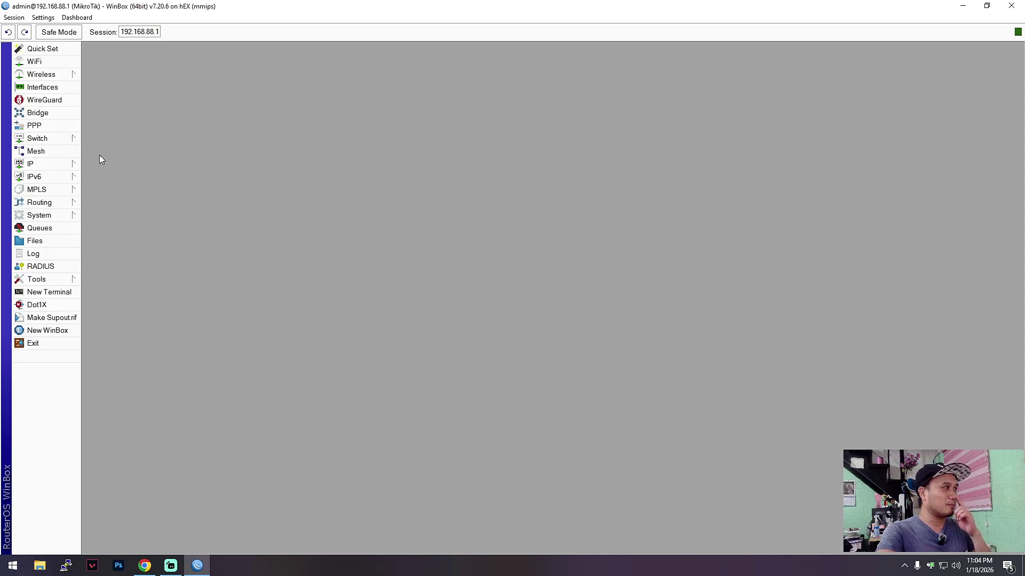
{"action": "left_click", "coordinate": [44, 167]}
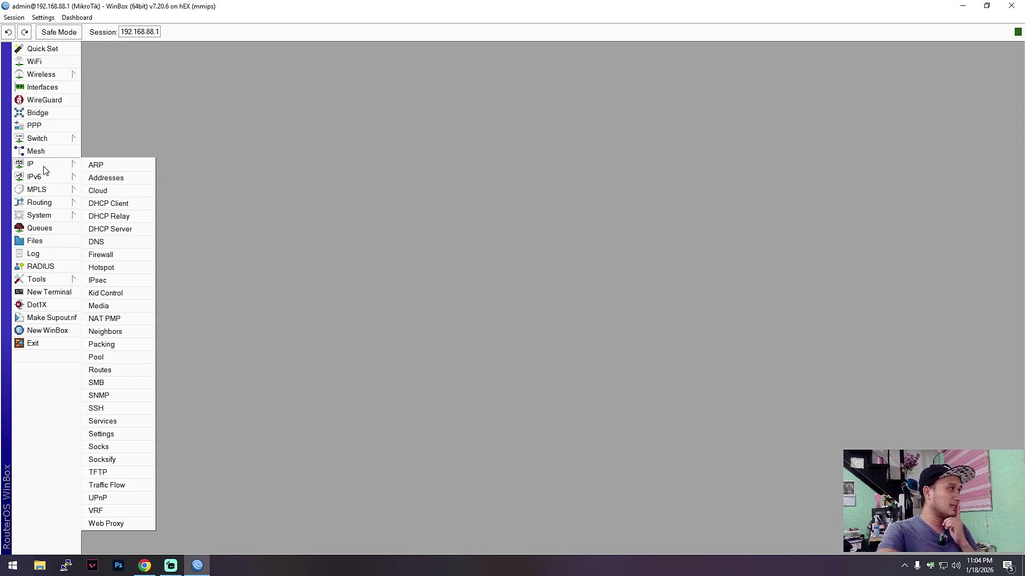
- Inspect the router's interface list, going through the ethernet ports including ether1 and ether5, and close the list
{"action": "left_click", "coordinate": [53, 88]}
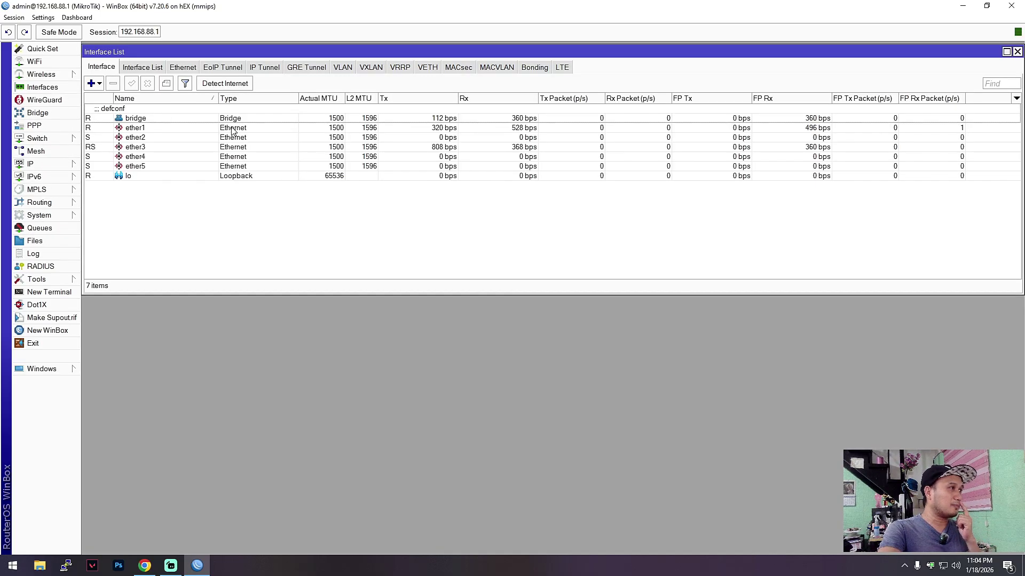
{"action": "left_click", "coordinate": [141, 129]}
{"action": "left_click", "coordinate": [141, 139]}
{"action": "left_click", "coordinate": [138, 157]}
{"action": "left_click", "coordinate": [143, 137]}
{"action": "left_click", "coordinate": [141, 129]}
{"action": "left_click", "coordinate": [137, 167]}
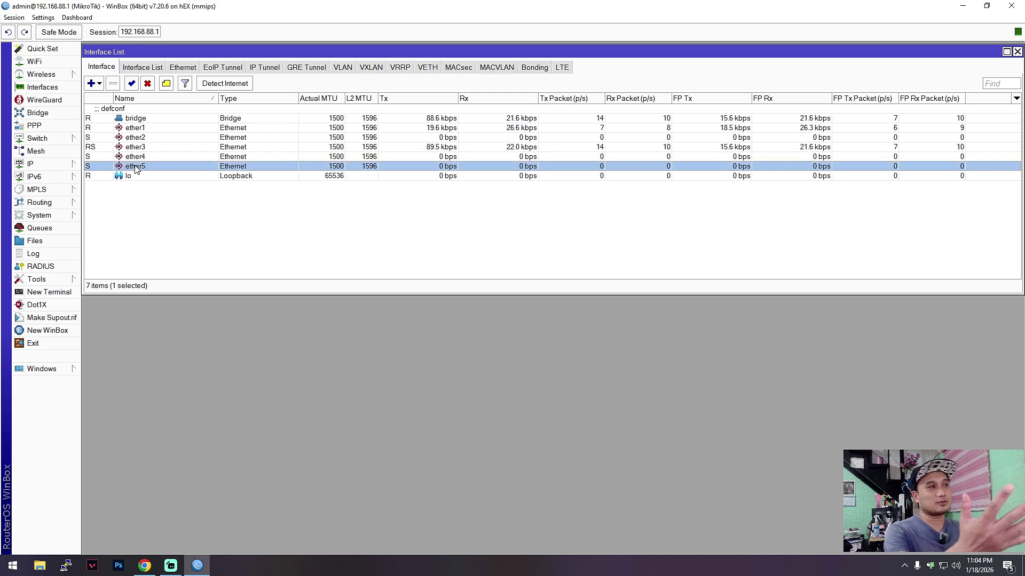
{"action": "left_click", "coordinate": [134, 129]}
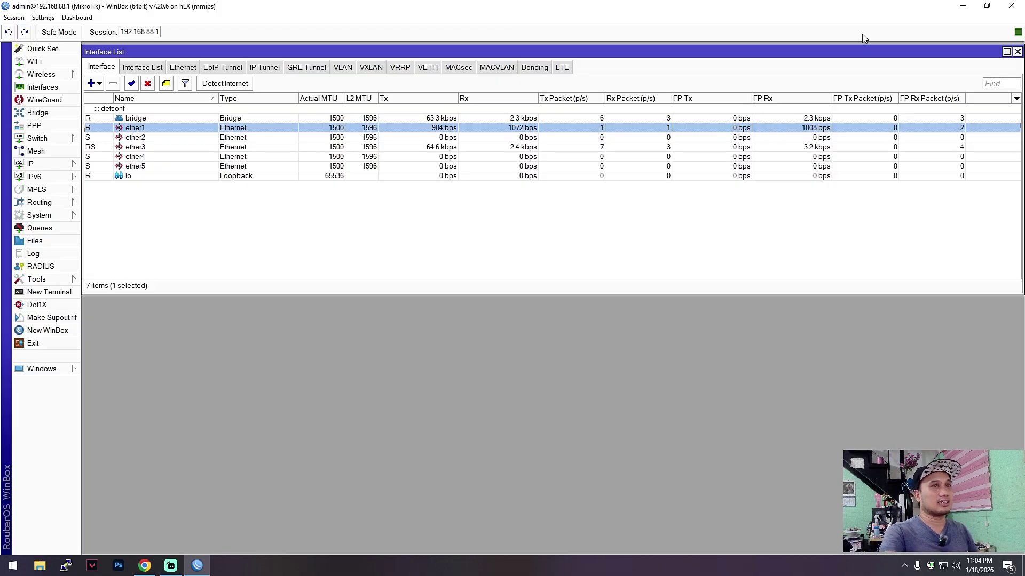
{"action": "left_click", "coordinate": [1017, 52]}
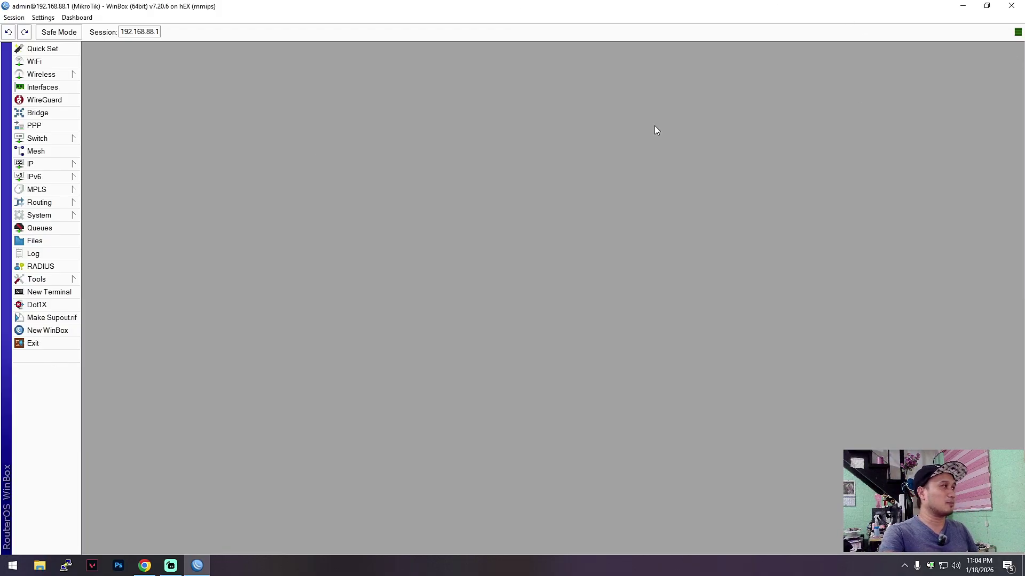
- Open the router's IPsec configuration window and move it higher in the workspace
{"action": "left_click", "coordinate": [41, 164]}
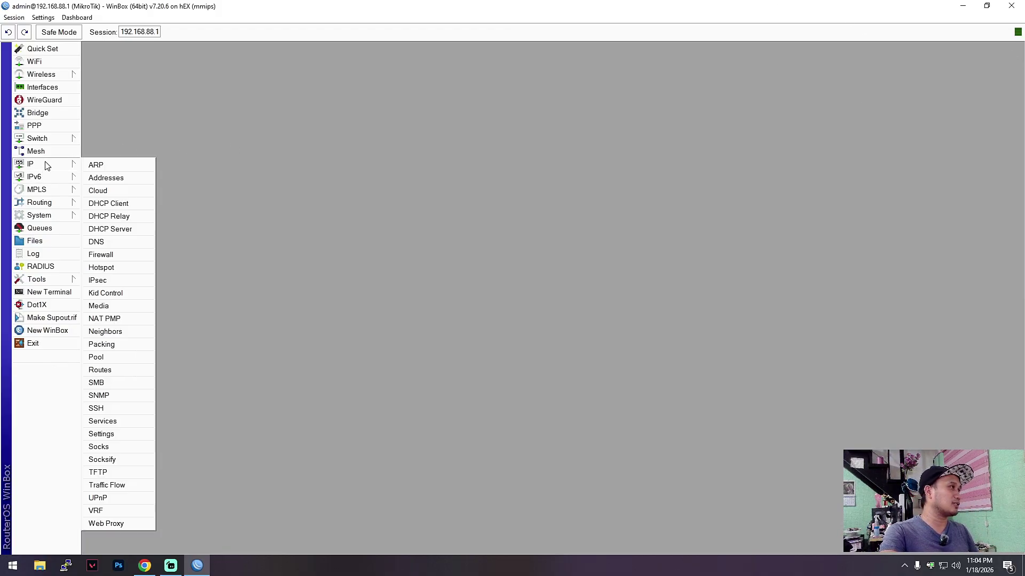
{"action": "left_click", "coordinate": [98, 280]}
{"action": "left_click_drag", "start_coordinate": [508, 181], "coordinate": [471, 139]}
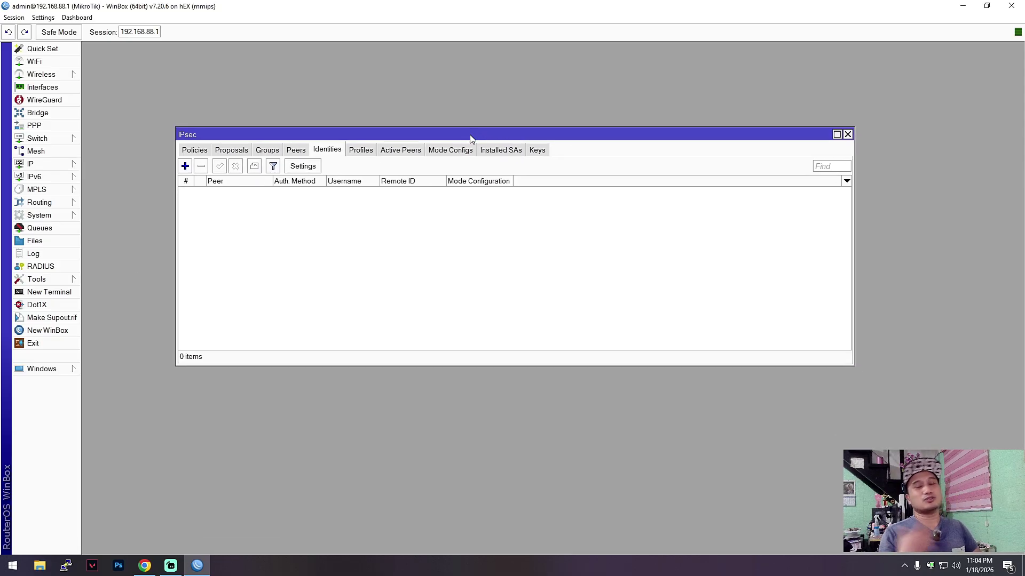
- Switch to pfSense to view its IPsec tunnel list, and return to the IPsec window in WinBox
{"action": "left_click", "coordinate": [145, 573]}
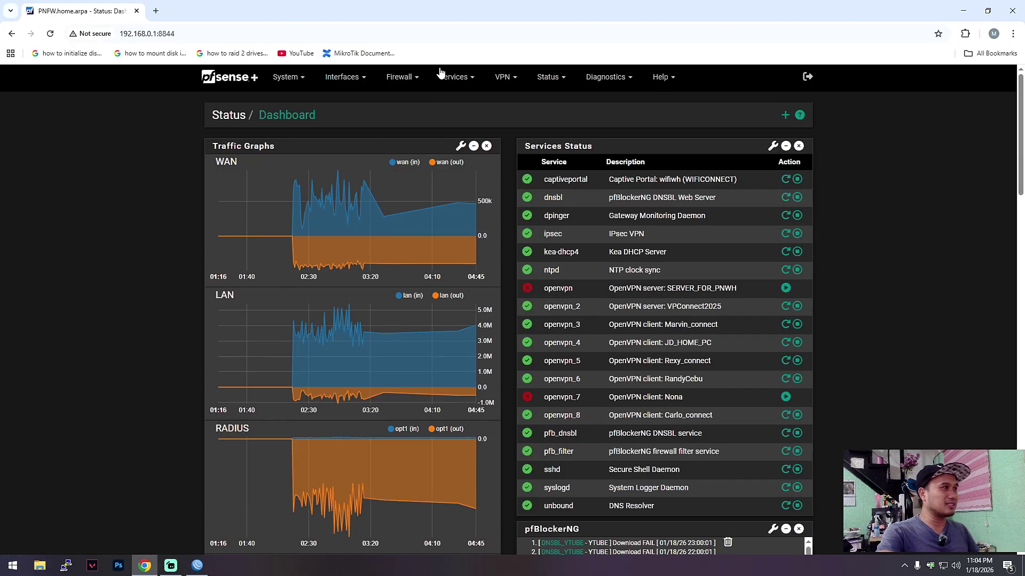
{"action": "left_click", "coordinate": [502, 78]}
{"action": "left_click", "coordinate": [506, 117]}
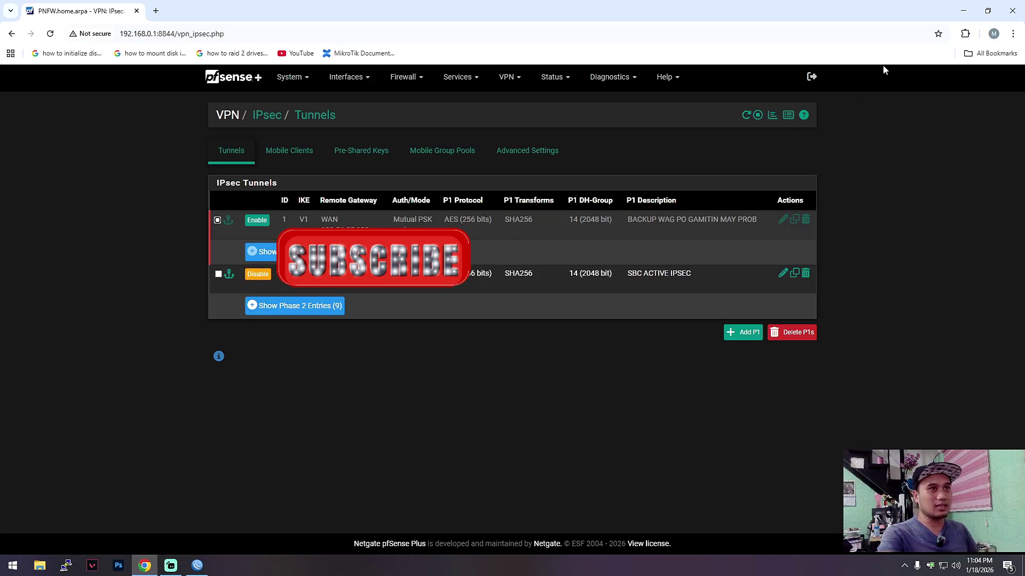
{"action": "left_click", "coordinate": [965, 11]}
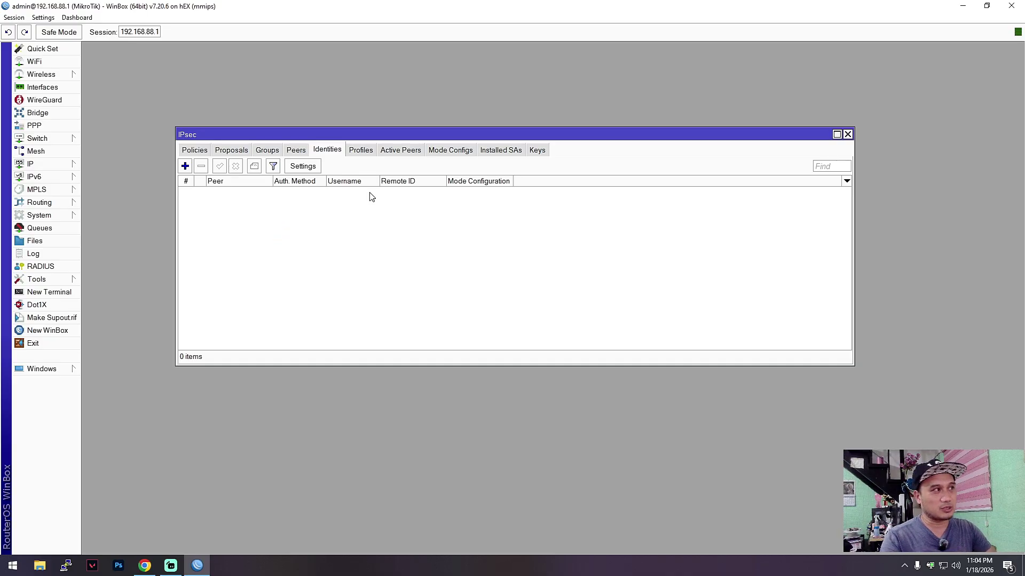
- Create a new IPsec profile from the router's profile list
{"action": "left_click", "coordinate": [363, 152]}
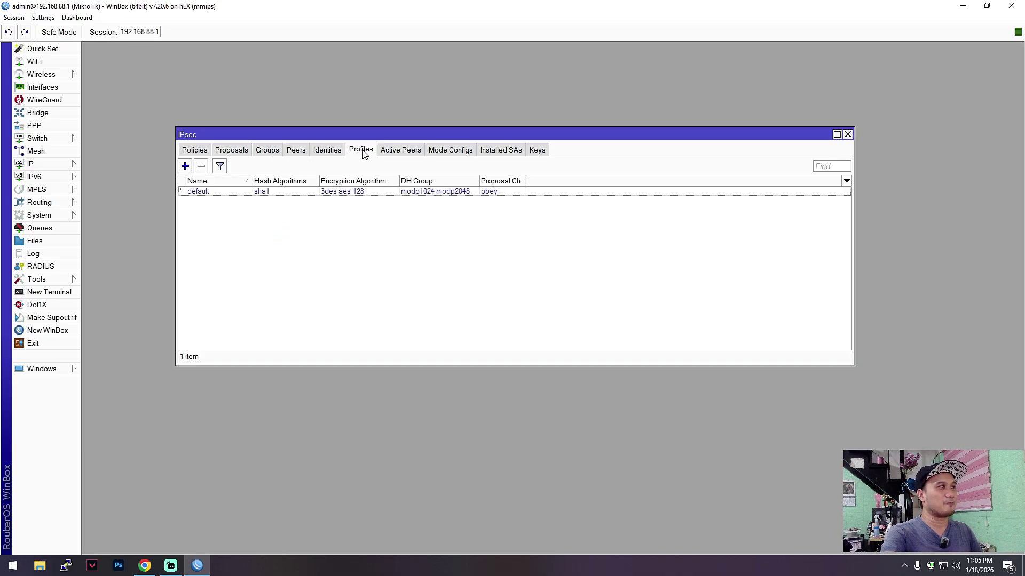
{"action": "left_click_drag", "start_coordinate": [476, 138], "coordinate": [437, 78]}
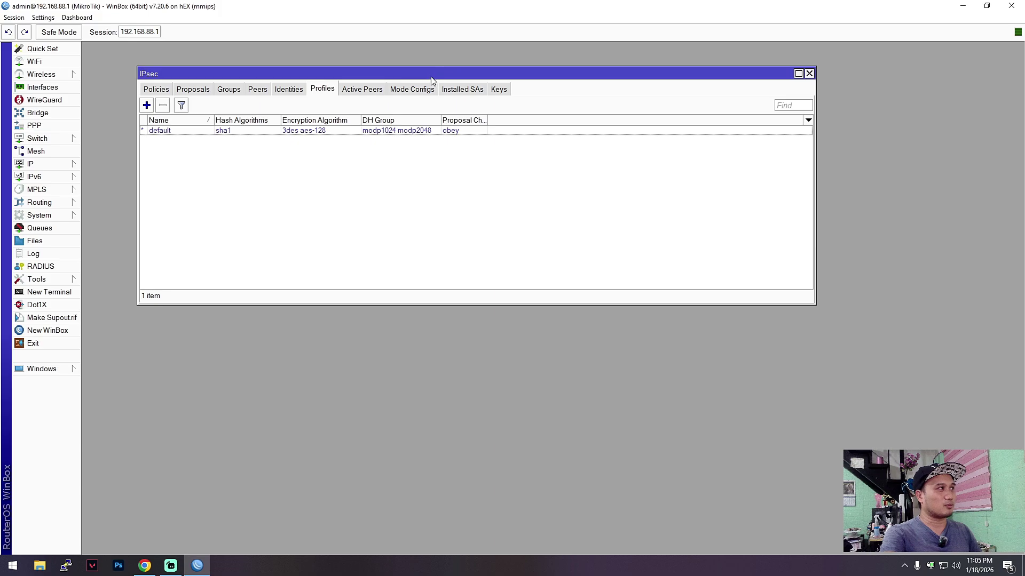
{"action": "left_click", "coordinate": [146, 105]}
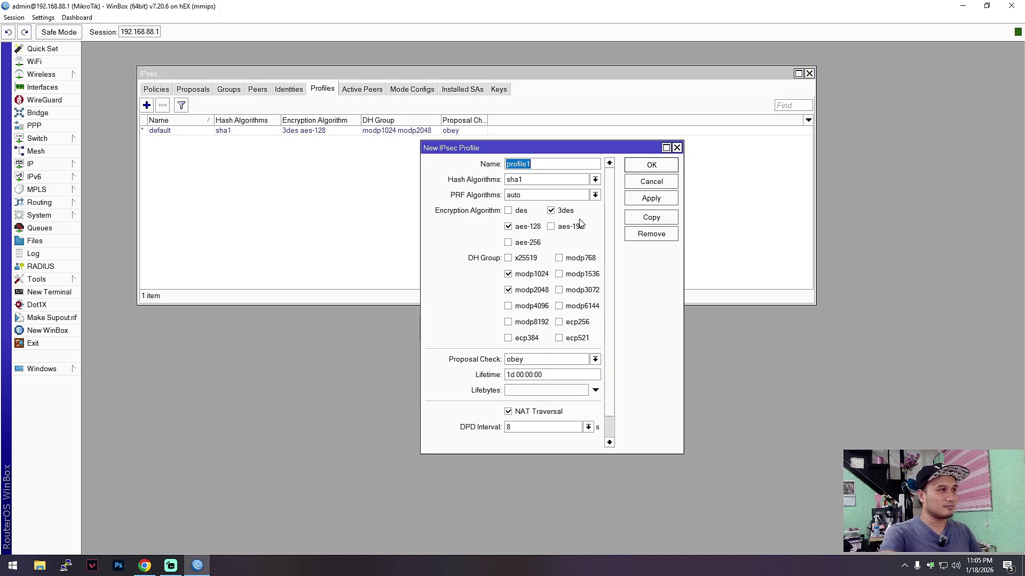
{"action": "left_click_drag", "start_coordinate": [555, 150], "coordinate": [475, 175]}
{"action": "left_click", "coordinate": [535, 173]}
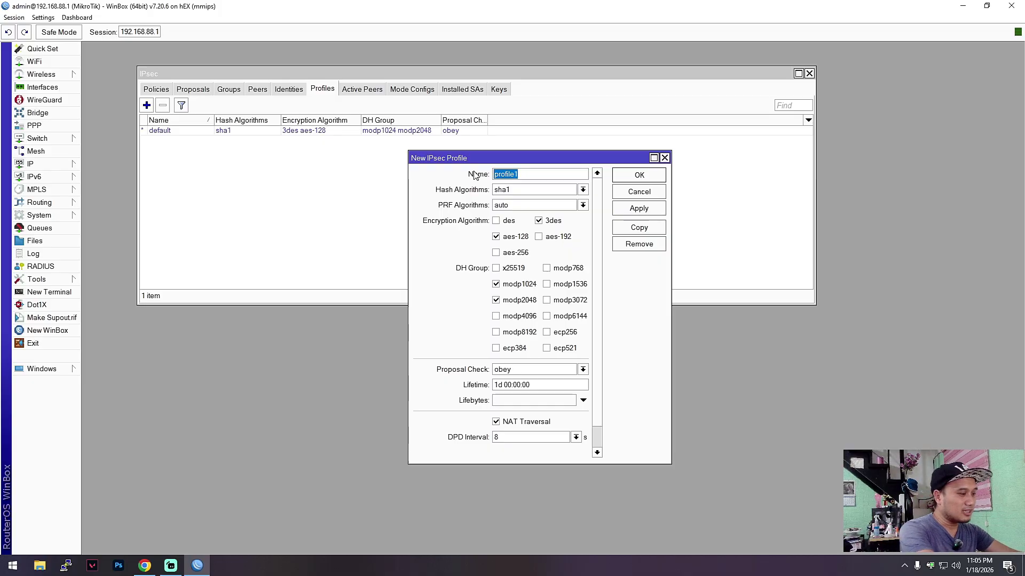
{"action": "key", "text": "Right"}
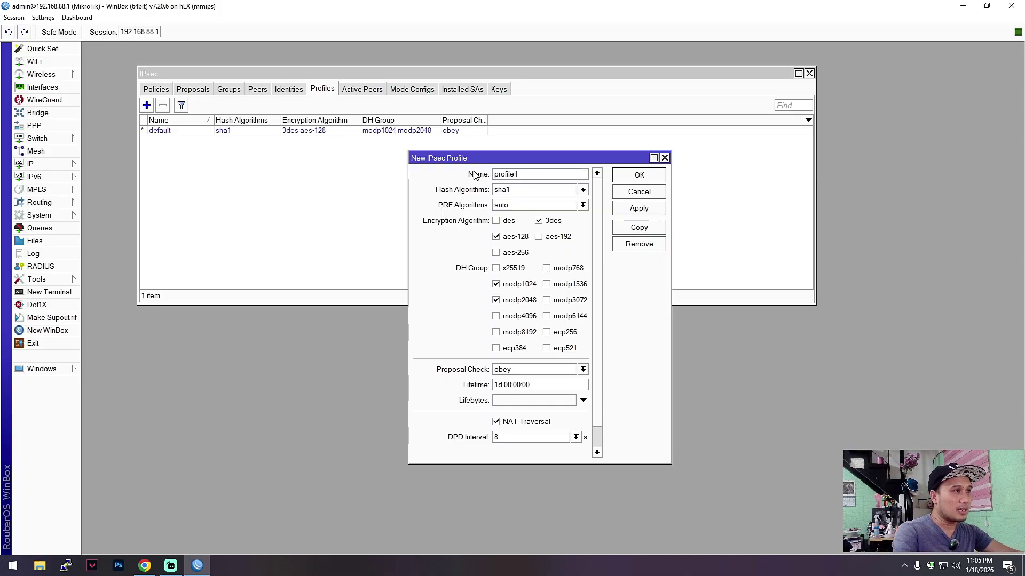
{"action": "type", "text": "BRan"}
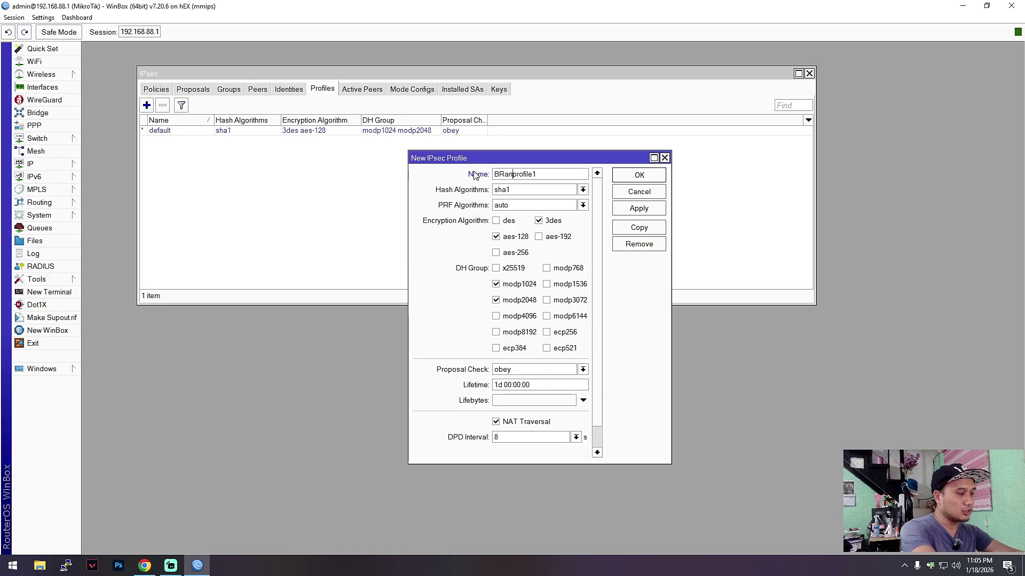
{"action": "key", "text": "BackSpace"}
{"action": "key", "text": "BackSpace"}
{"action": "key", "text": "BackSpace"}
{"action": "key", "text": "BackSpace"}
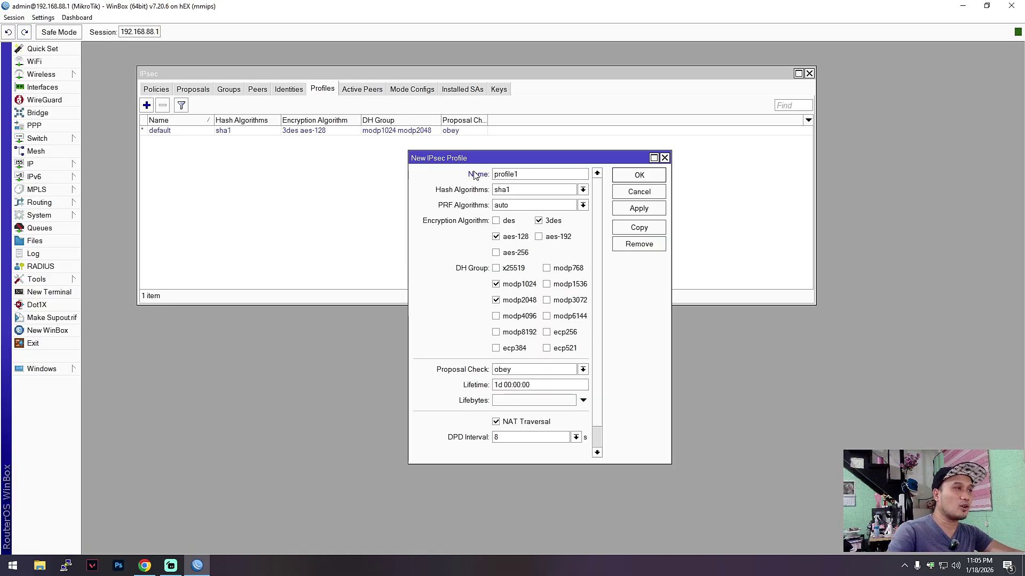
- Name the new IPsec profile OFFICE2
{"action": "left_click_drag", "start_coordinate": [537, 176], "coordinate": [450, 174]}
{"action": "type", "text": "OFFICE2"}
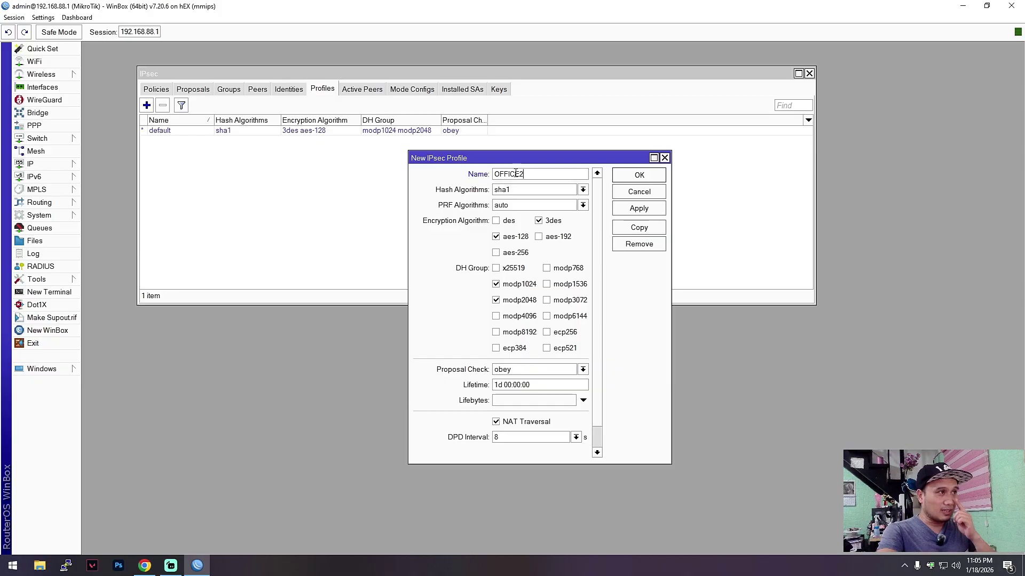
{"action": "left_click_drag", "start_coordinate": [560, 164], "coordinate": [550, 168]}
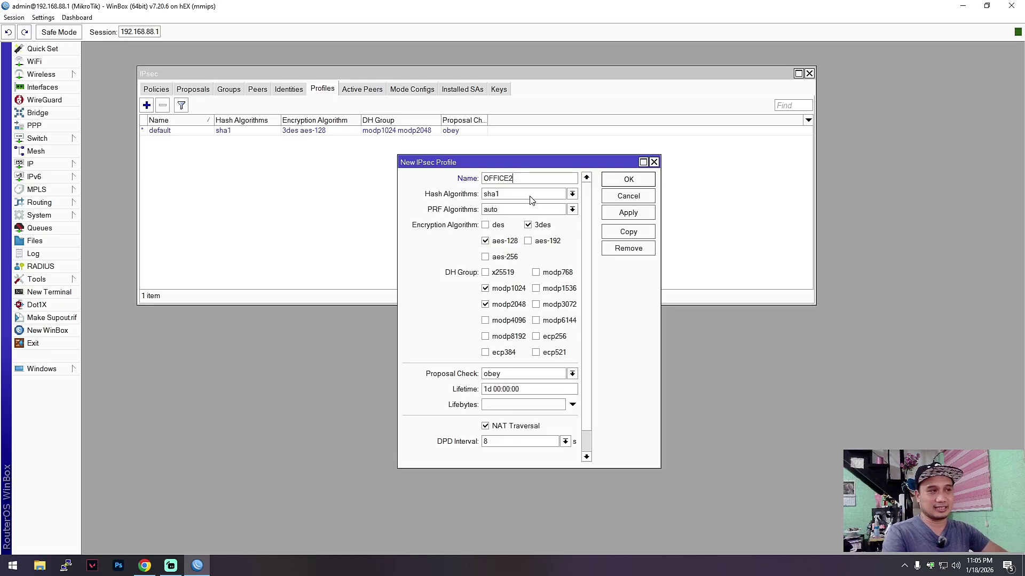
- Set the OFFICE2 profile's hash algorithm to sha256 and its PRF algorithm to auto
{"action": "left_click", "coordinate": [569, 195]}
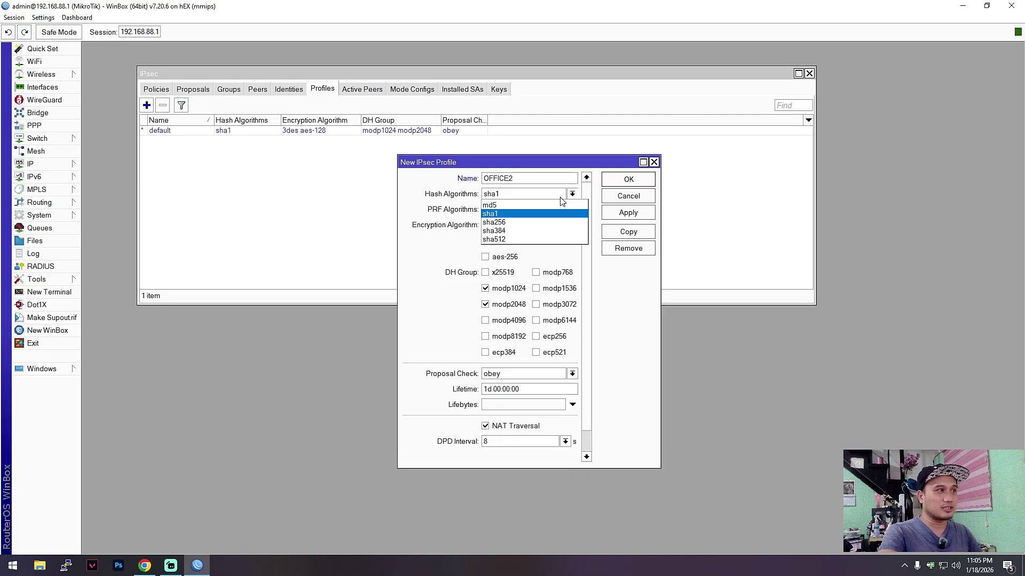
{"action": "left_click", "coordinate": [504, 223]}
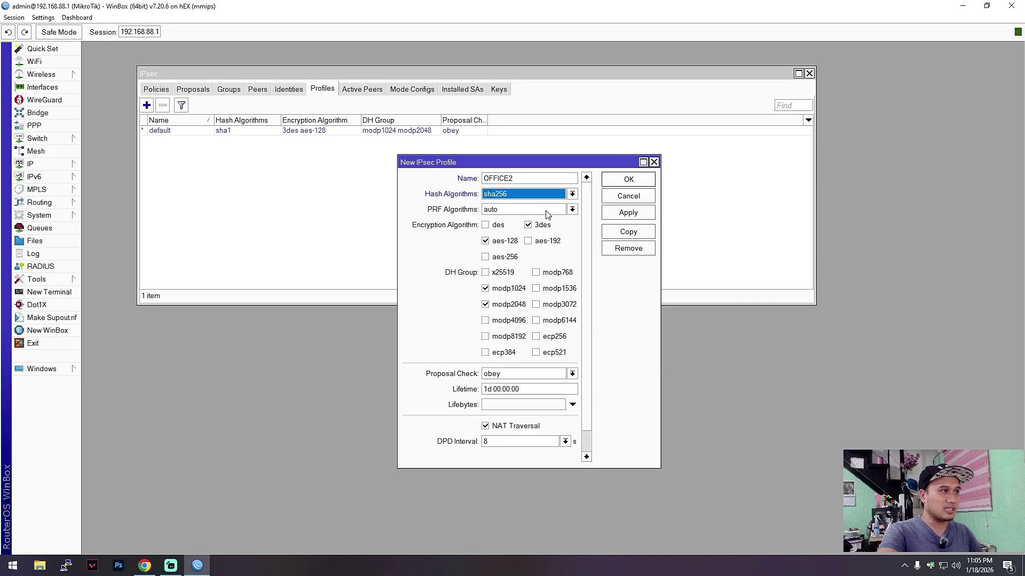
{"action": "left_click", "coordinate": [552, 209]}
{"action": "left_click", "coordinate": [507, 218]}
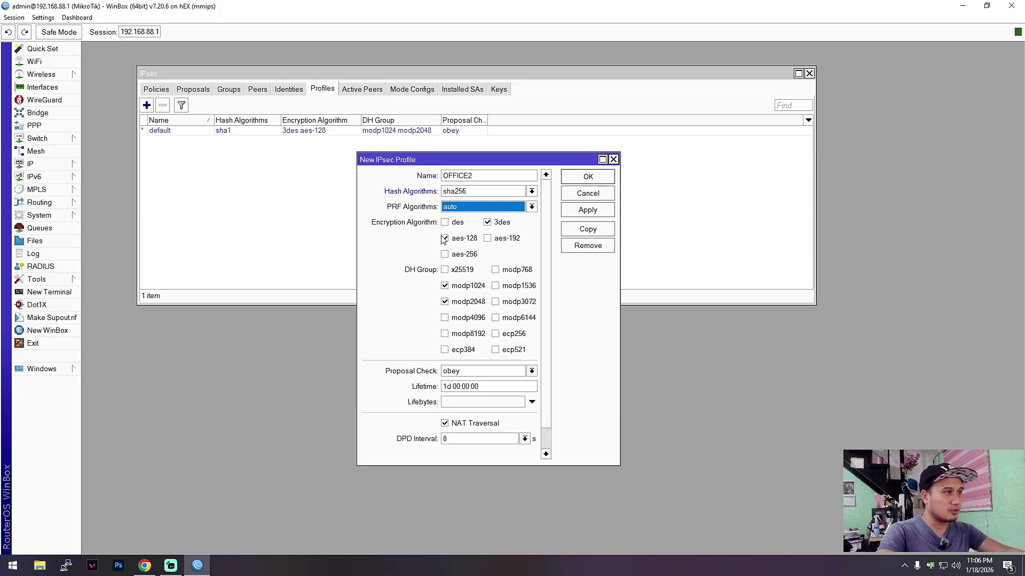
- Limit the OFFICE2 profile's encryption to aes-256, clearing 3des and aes-128
{"action": "left_click", "coordinate": [487, 223]}
{"action": "left_click", "coordinate": [444, 240]}
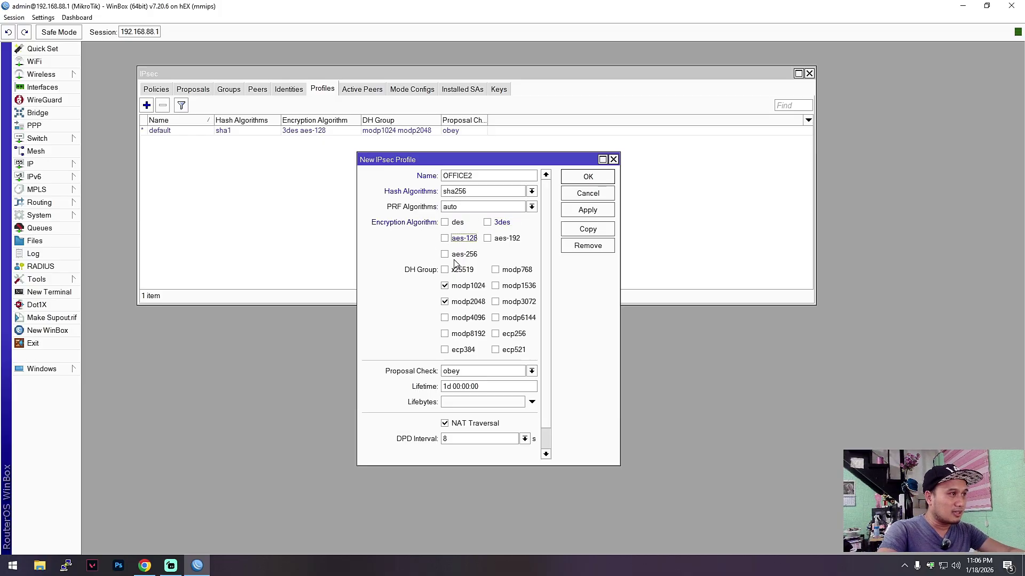
{"action": "left_click", "coordinate": [445, 255]}
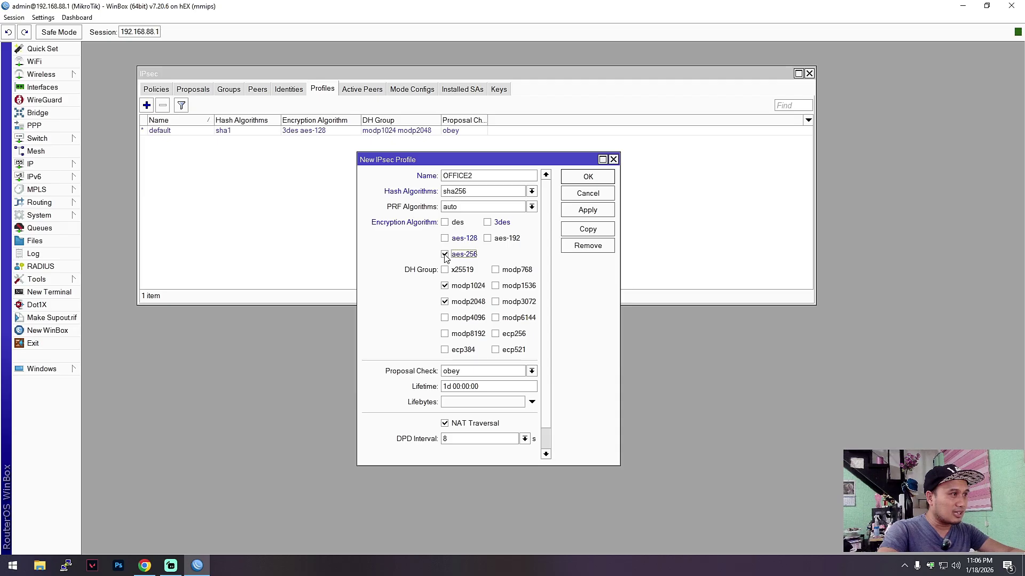
- Limit the OFFICE2 profile's DH group to modp2048 and keep its proposal check on obey
{"action": "left_click", "coordinate": [445, 286]}
{"action": "left_click", "coordinate": [445, 302]}
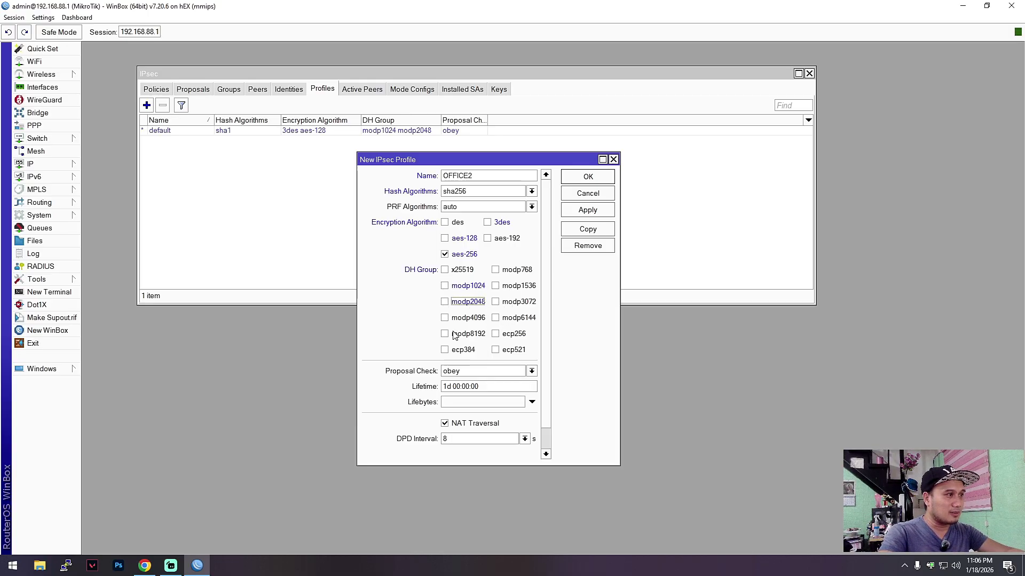
{"action": "left_click", "coordinate": [445, 302]}
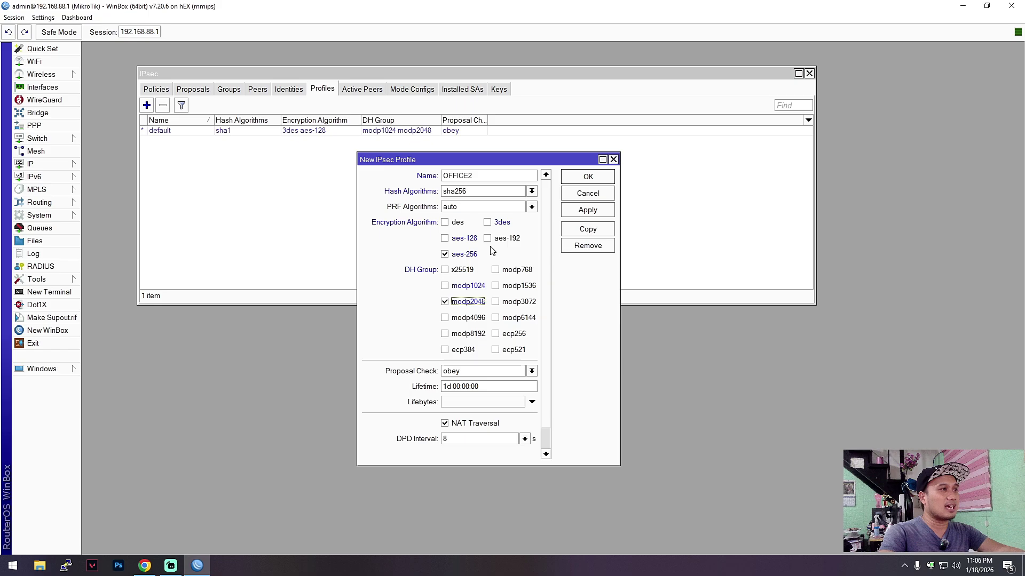
{"action": "left_click_drag", "start_coordinate": [523, 162], "coordinate": [517, 126]}
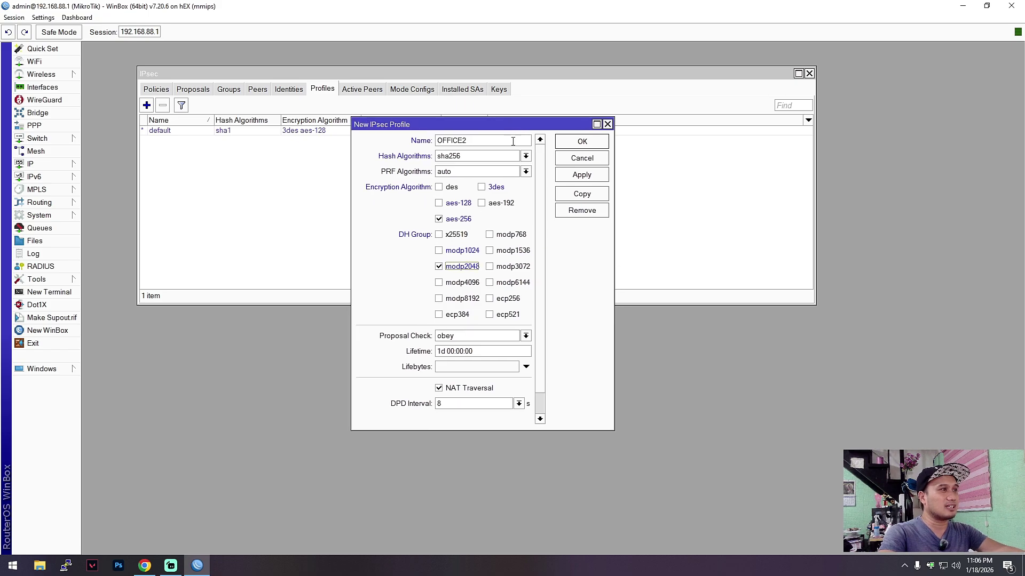
{"action": "left_click", "coordinate": [470, 338]}
{"action": "left_click", "coordinate": [469, 335]}
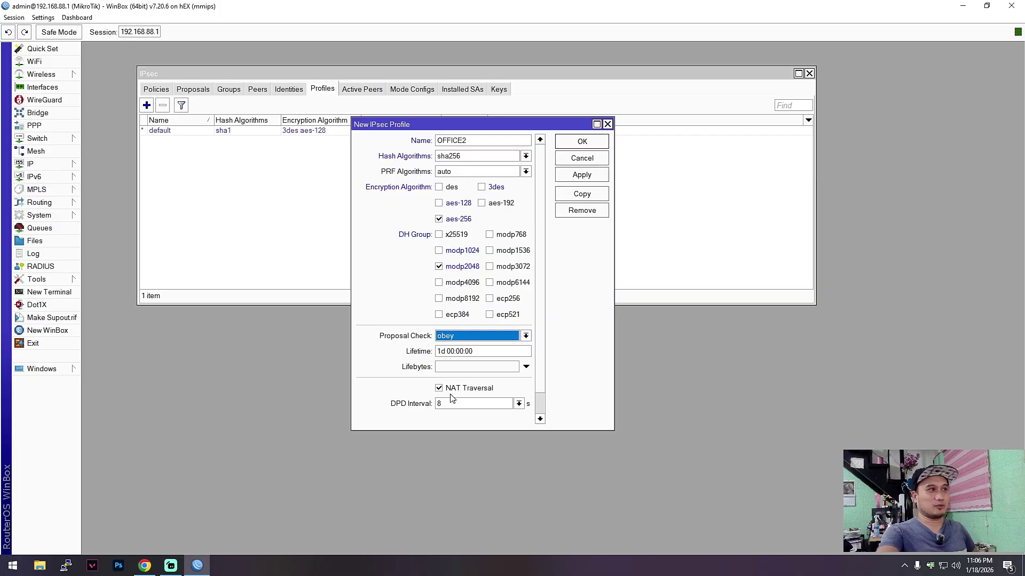
{"action": "left_click_drag", "start_coordinate": [475, 124], "coordinate": [494, 119]}
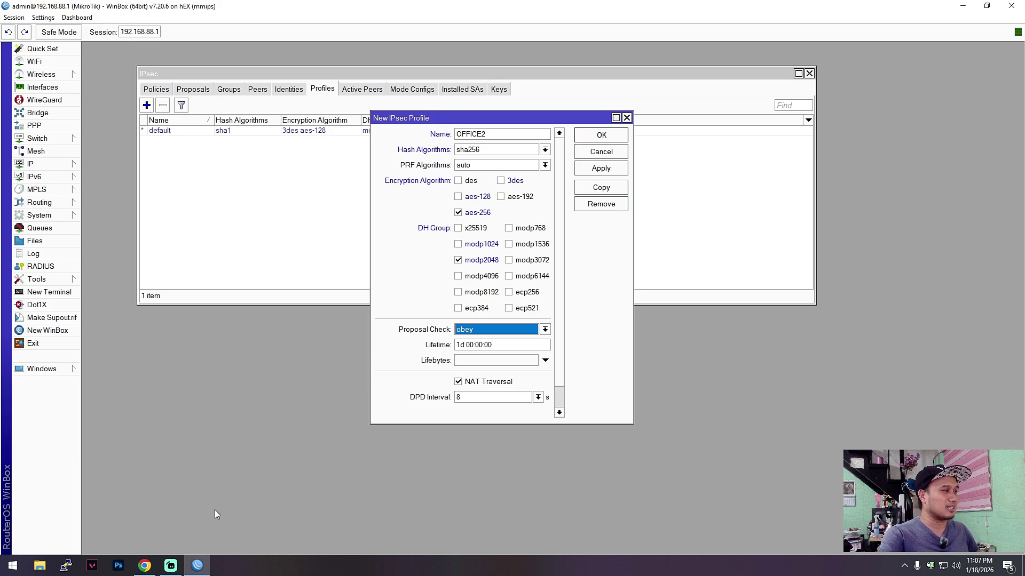
- Switch to pfSense to check the SBC ACTIVE IPSEC tunnel's phase 1 transform, and return to the profile in WinBox
{"action": "left_click", "coordinate": [150, 564]}
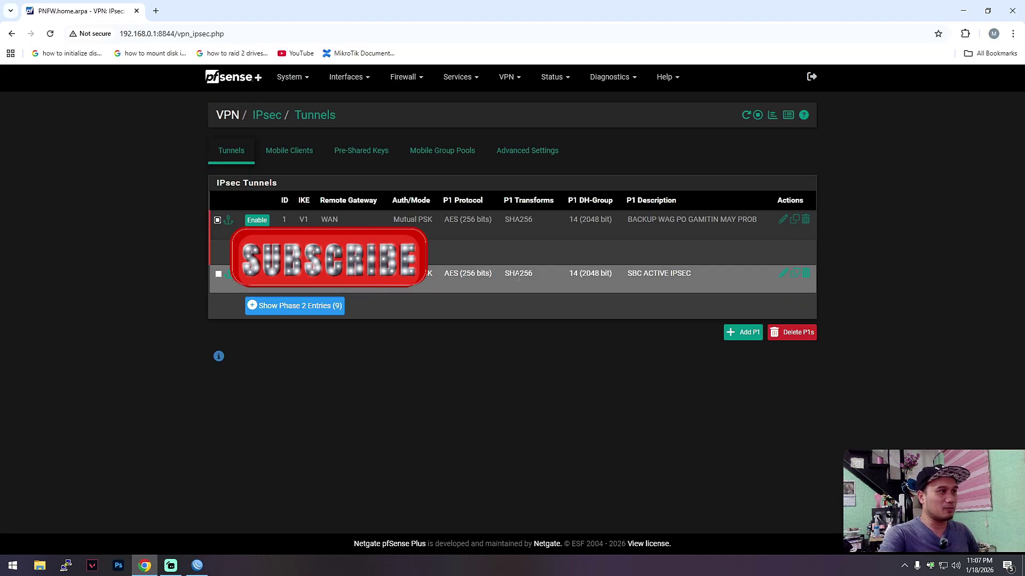
{"action": "left_click_drag", "start_coordinate": [504, 273], "coordinate": [544, 274]}
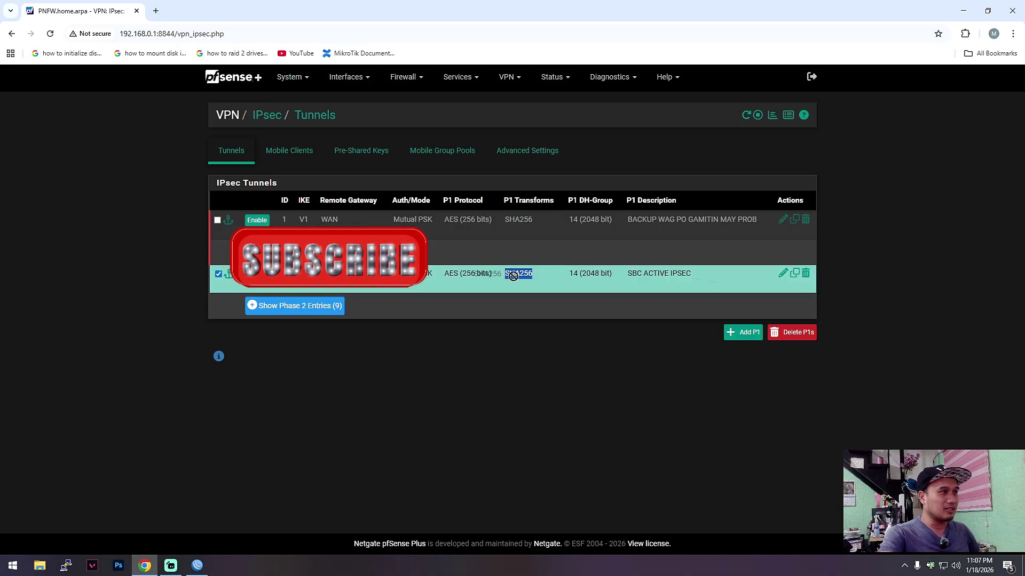
{"action": "left_click", "coordinate": [964, 10]}
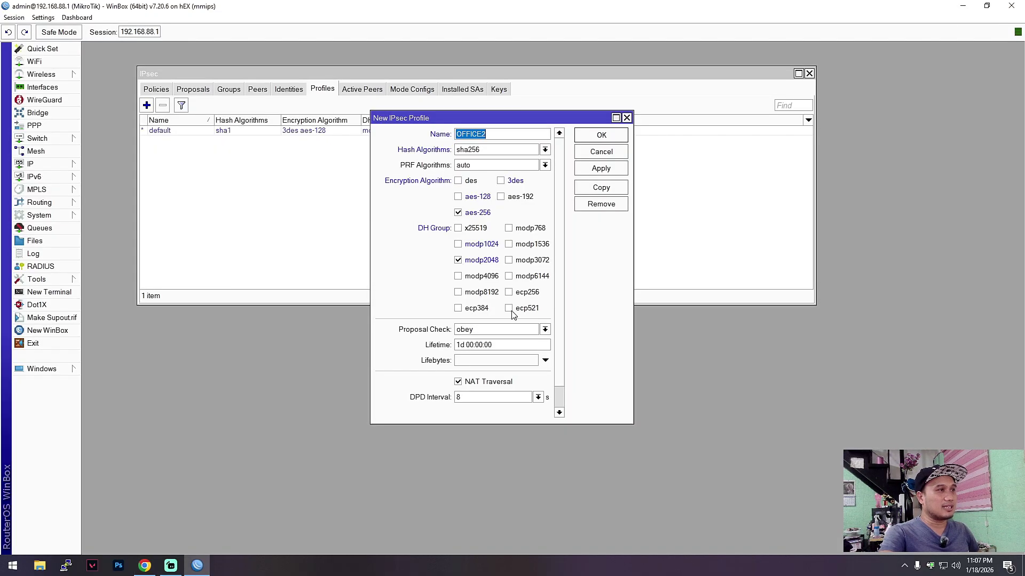
- Save the OFFICE2 IPsec profile and select it in the profile list
{"action": "left_click", "coordinate": [604, 169]}
{"action": "left_click", "coordinate": [610, 138]}
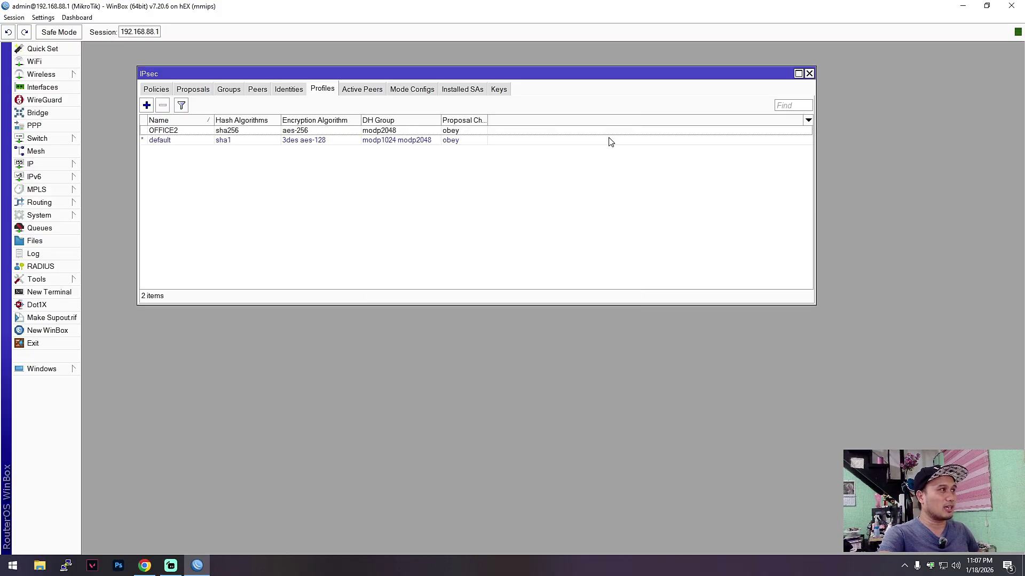
{"action": "left_click", "coordinate": [173, 134]}
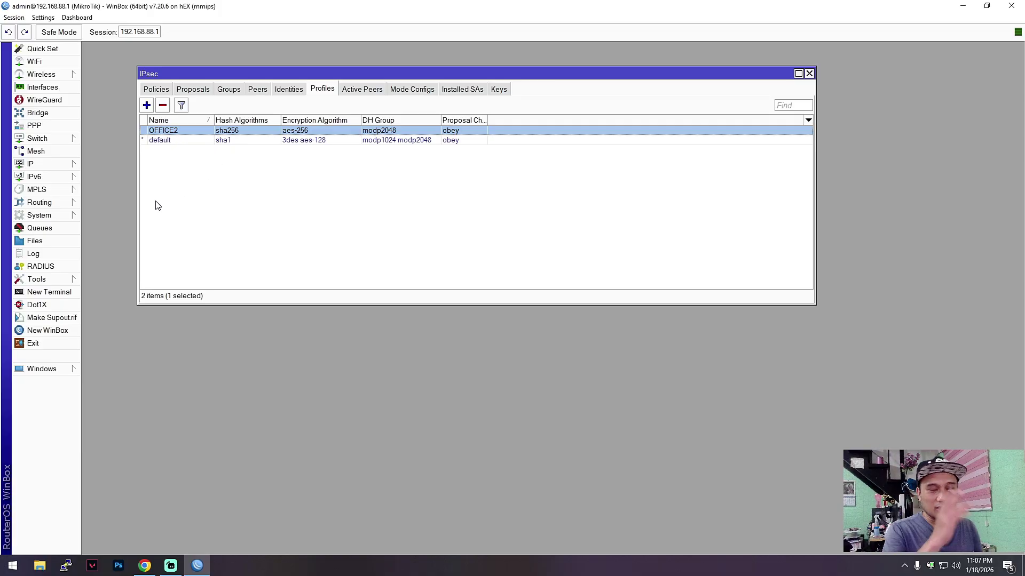
- Create a new IPsec peer named peeroffice2
{"action": "left_click", "coordinate": [258, 89]}
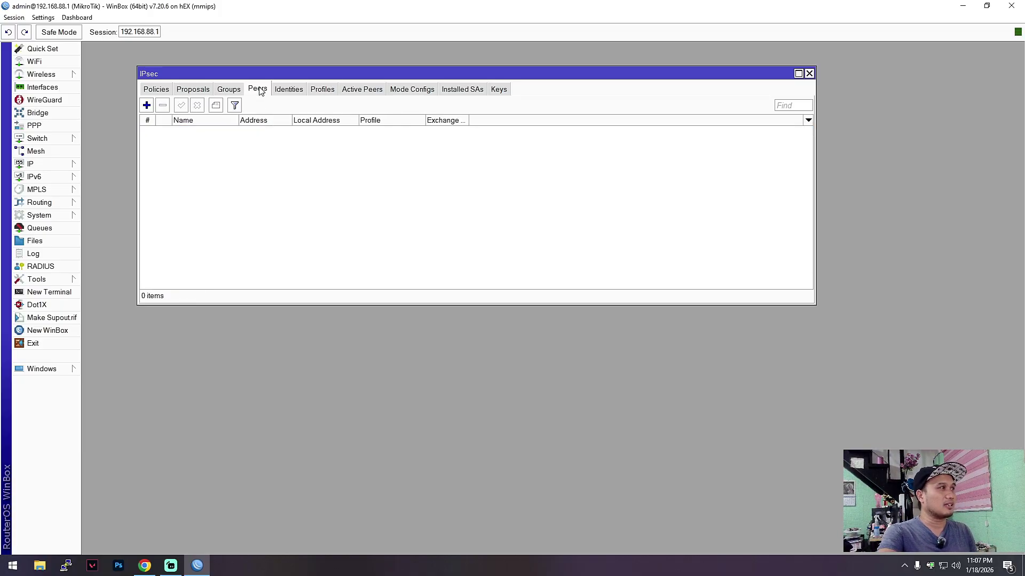
{"action": "left_click", "coordinate": [145, 106]}
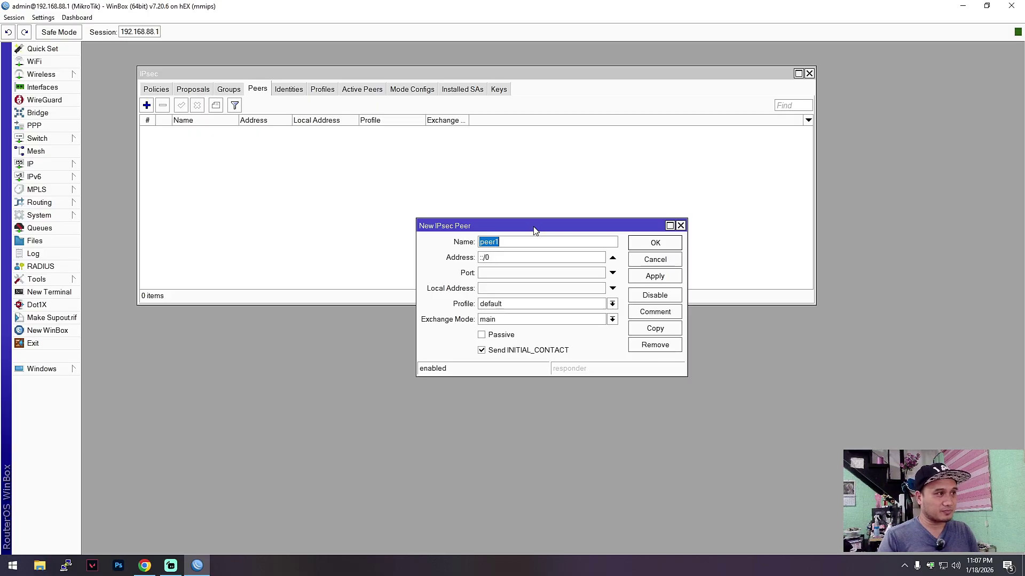
{"action": "left_click", "coordinate": [535, 241]}
{"action": "type", "text": "office2"}
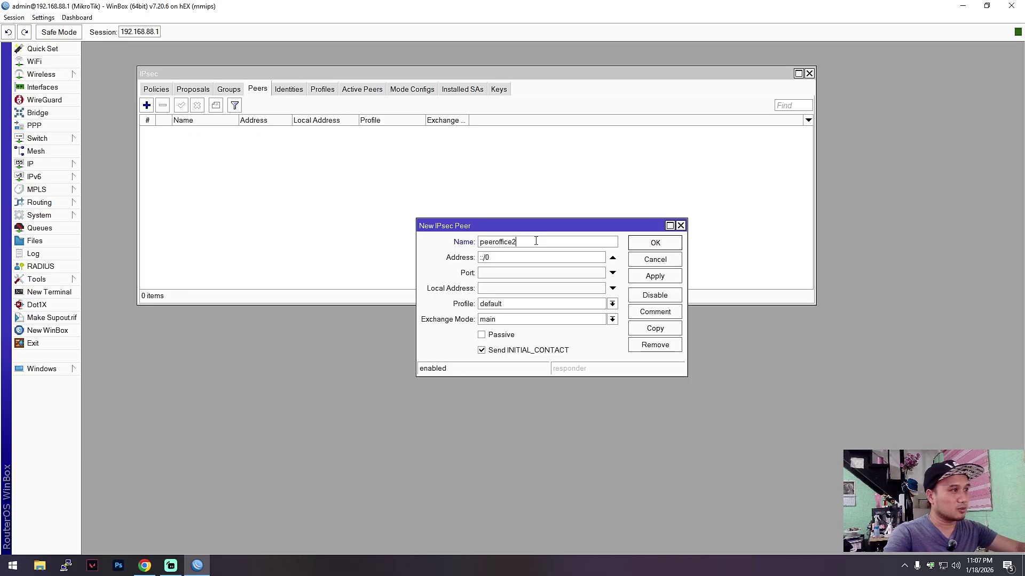
- Set the peer's address to 192.168.0.55 and assign it the OFFICE2 profile
{"action": "left_click_drag", "start_coordinate": [523, 257], "coordinate": [456, 250]}
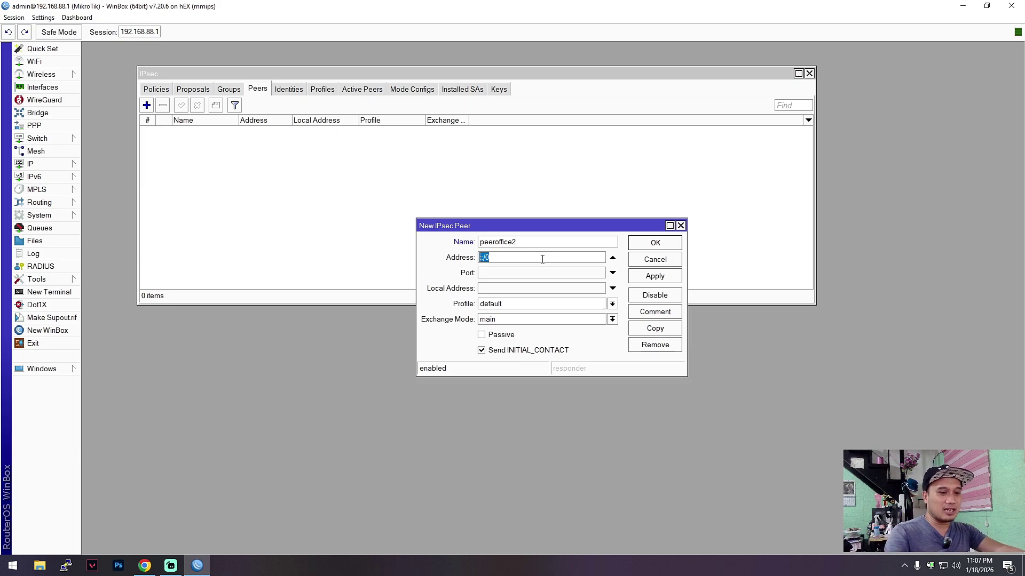
{"action": "type", "text": "192.168.0.55"}
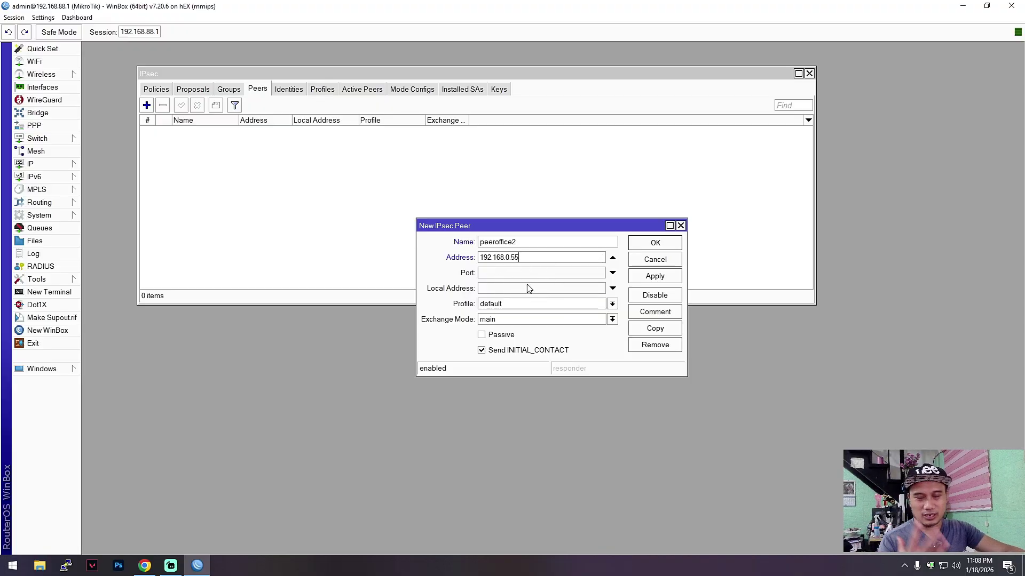
{"action": "left_click", "coordinate": [516, 310]}
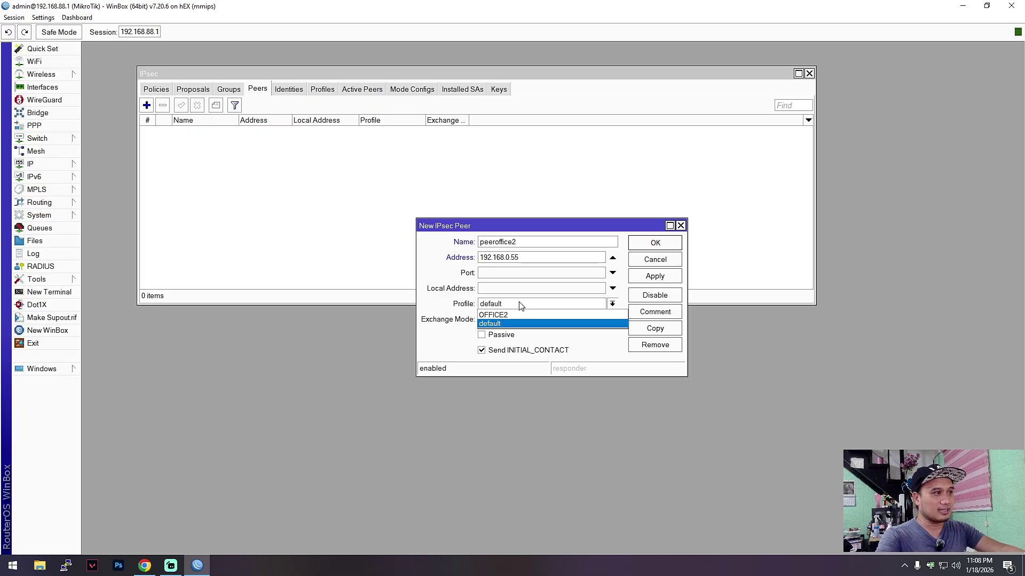
{"action": "left_click", "coordinate": [495, 316]}
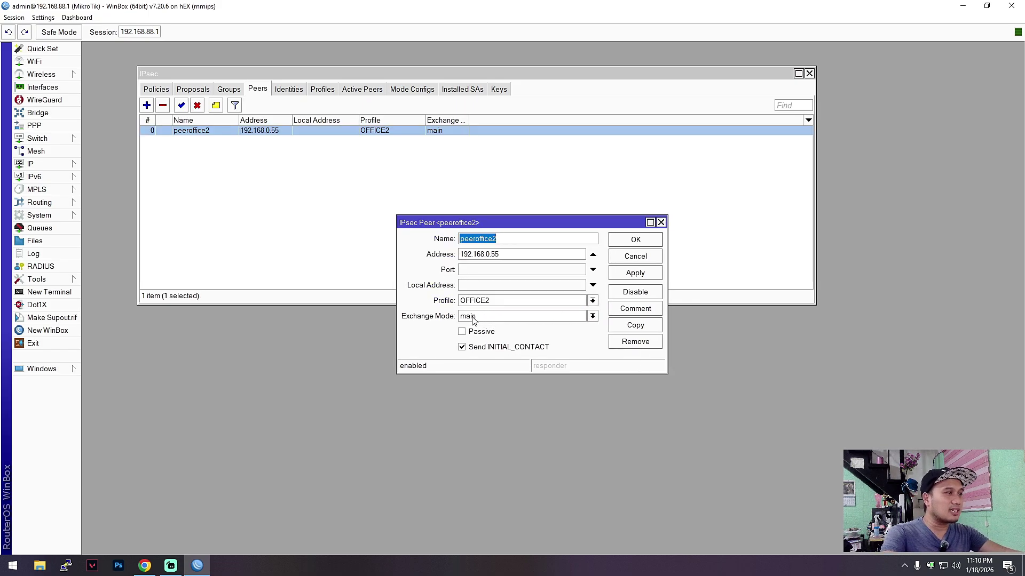
- Switch to pfSense to check the SBC ACTIVE IPSEC tunnel's key exchange version and negotiation mode, and return to the peer in WinBox
{"action": "left_click", "coordinate": [491, 317]}
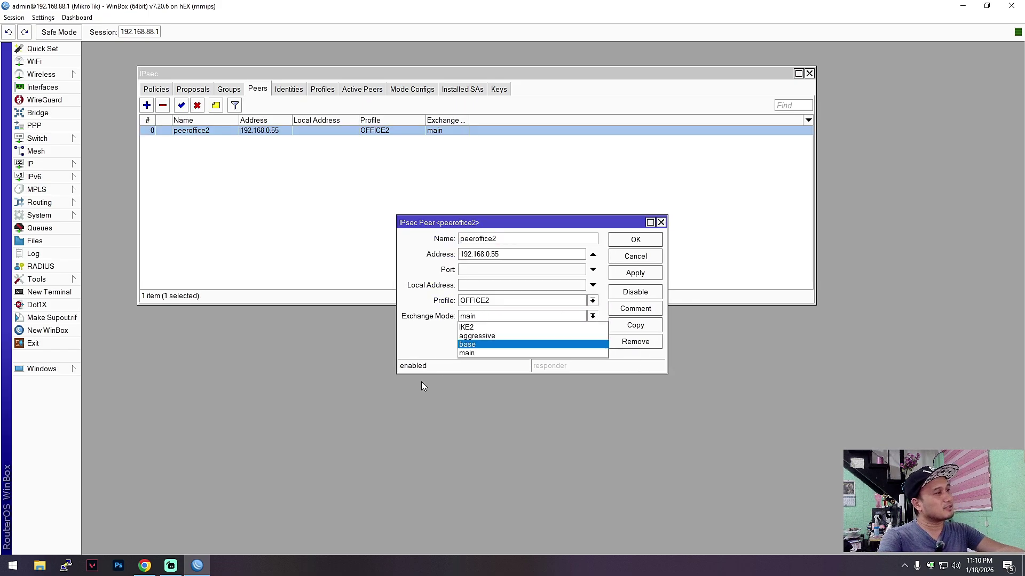
{"action": "left_click", "coordinate": [171, 565]}
{"action": "left_click", "coordinate": [189, 563]}
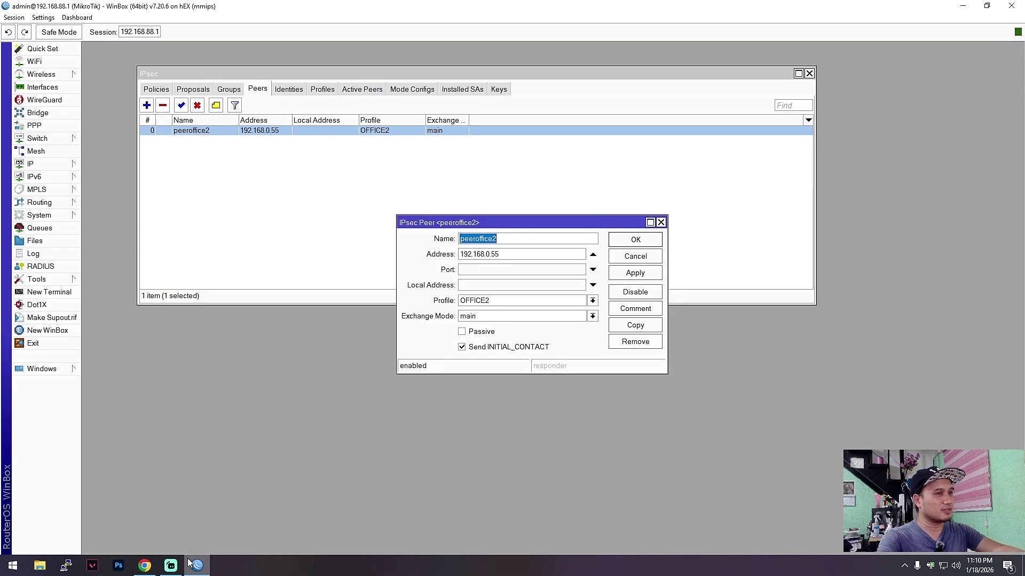
{"action": "left_click", "coordinate": [144, 565]}
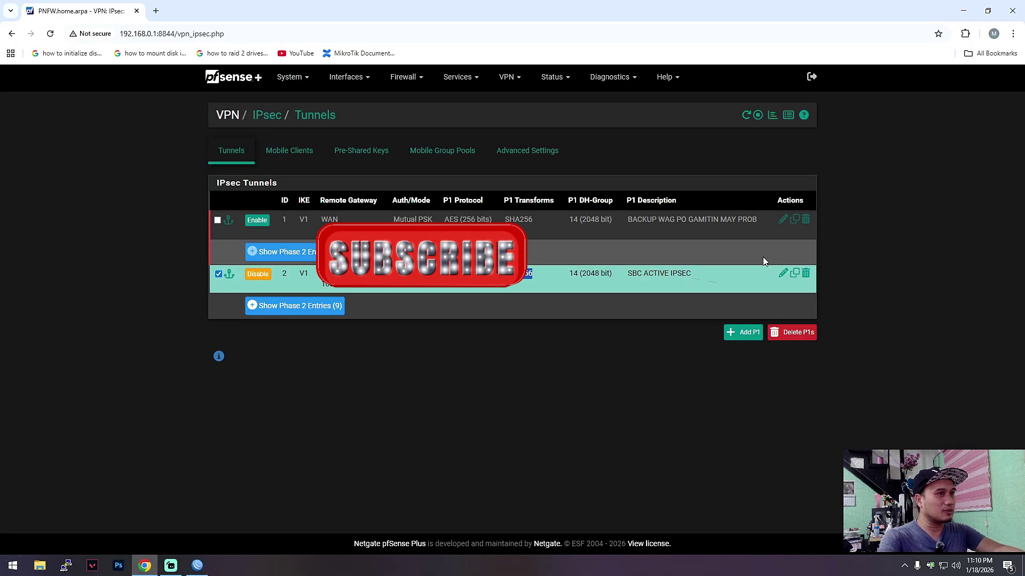
{"action": "left_click", "coordinate": [782, 273]}
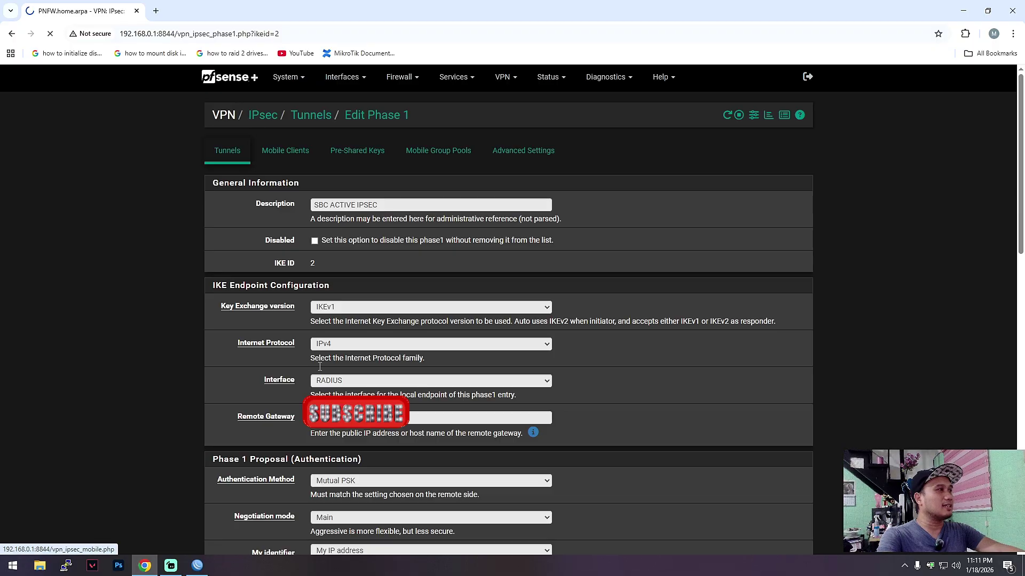
{"action": "left_click", "coordinate": [197, 565]}
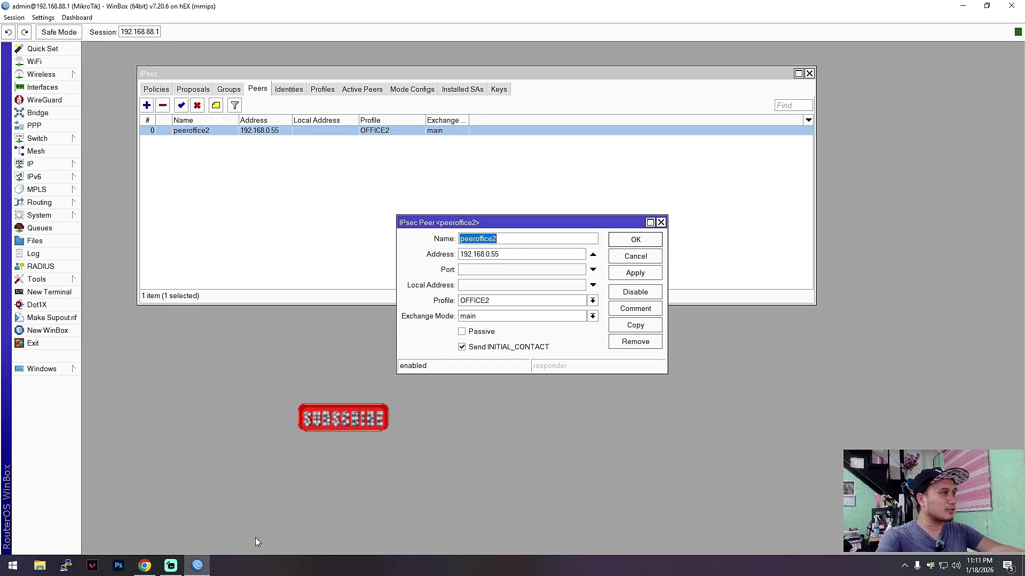
- Try the aggressive, base, main and IKE2 exchange modes on the peeroffice2 peer
{"action": "left_click", "coordinate": [592, 316]}
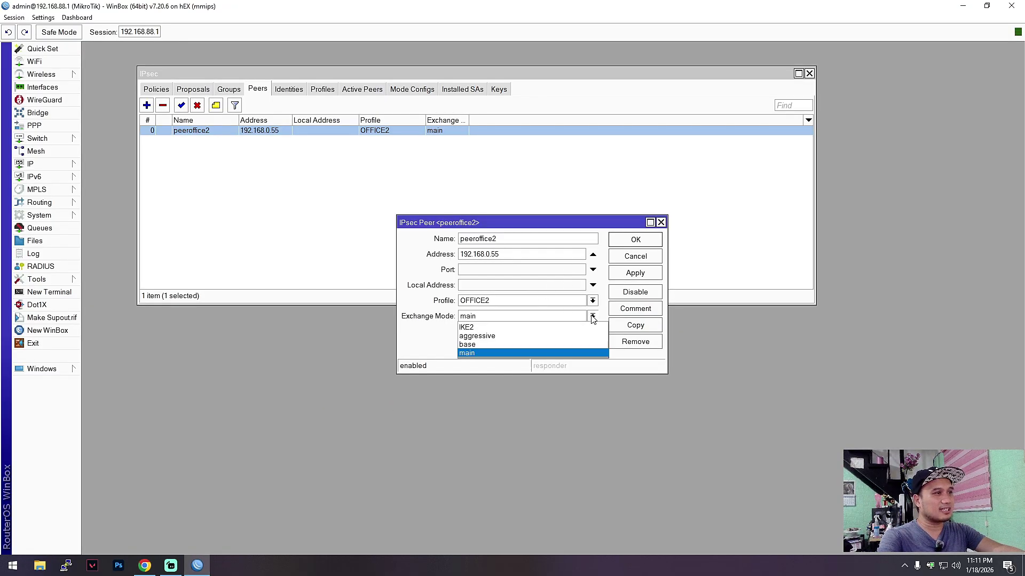
{"action": "left_click", "coordinate": [471, 338]}
{"action": "left_click", "coordinate": [491, 317]}
{"action": "left_click", "coordinate": [472, 346]}
{"action": "left_click", "coordinate": [490, 317]}
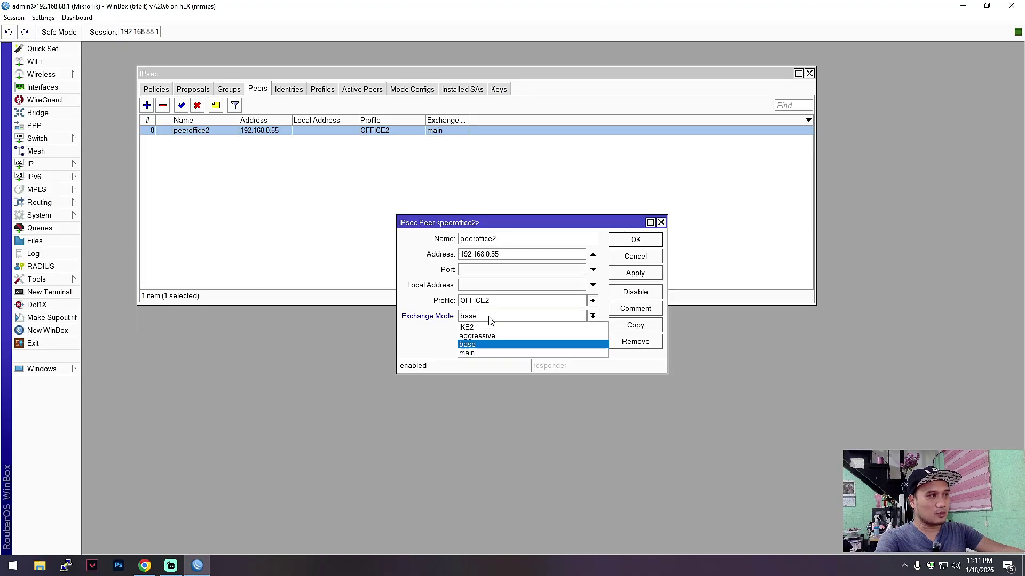
{"action": "left_click", "coordinate": [474, 355]}
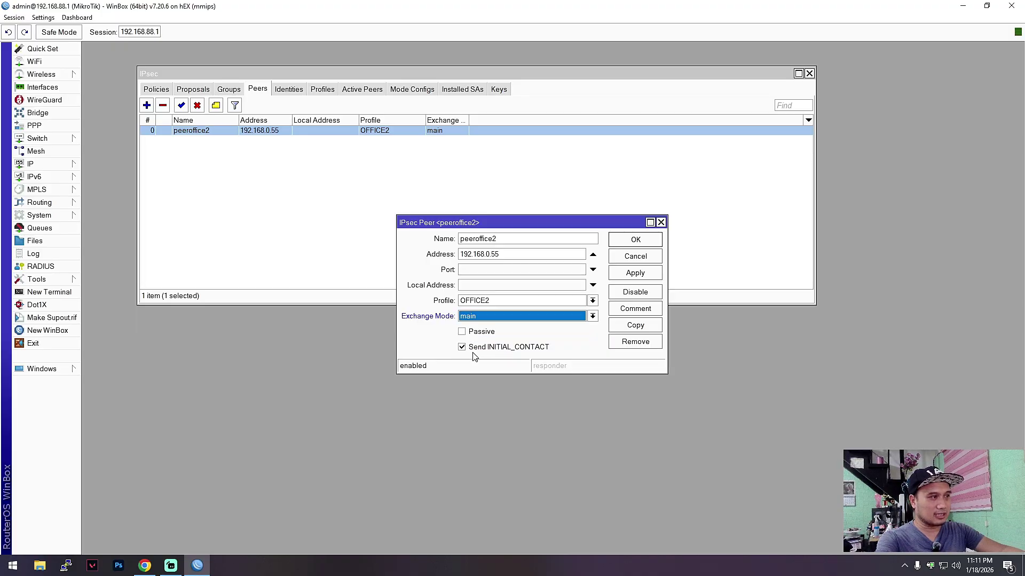
{"action": "left_click", "coordinate": [491, 319]}
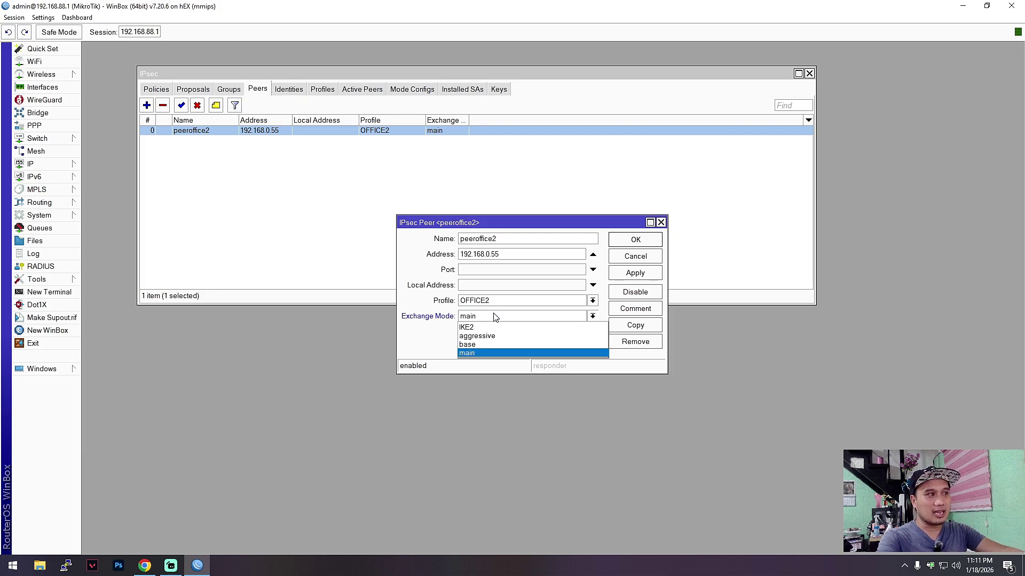
{"action": "left_click", "coordinate": [500, 319]}
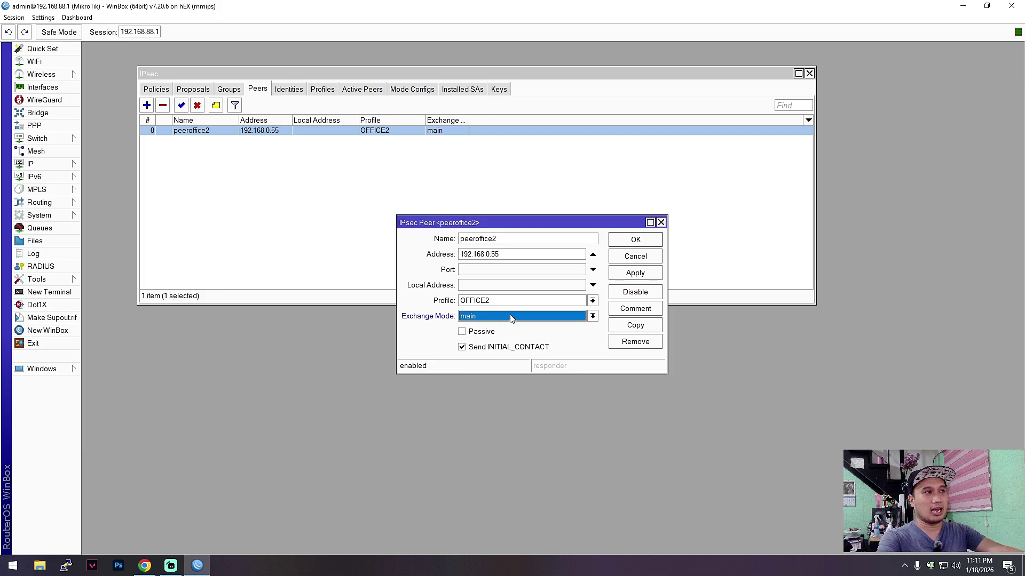
{"action": "left_click", "coordinate": [480, 319]}
{"action": "left_click", "coordinate": [481, 327]}
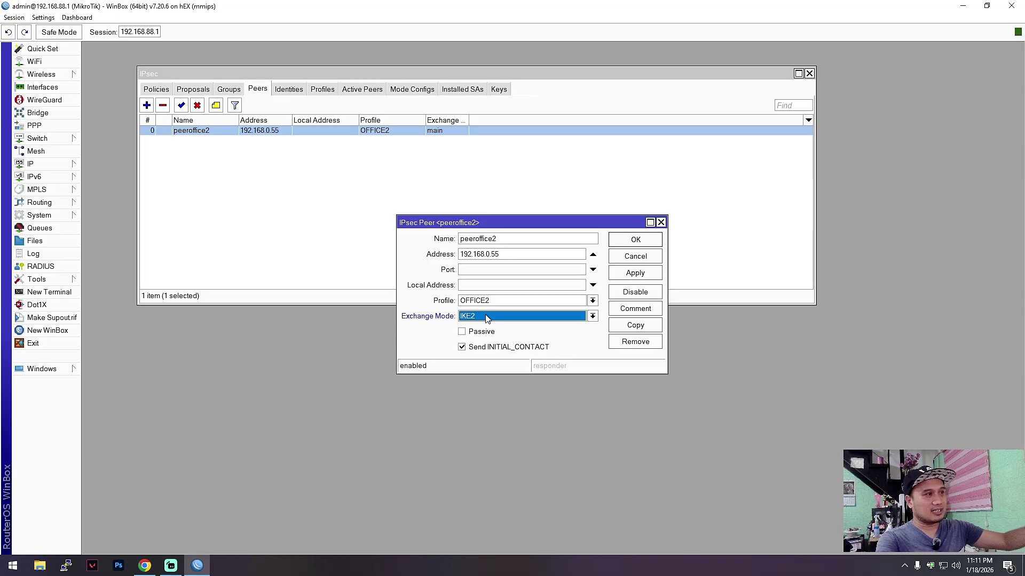
- Set the peeroffice2 peer's exchange mode to main and save the peer
{"action": "left_click", "coordinate": [486, 319]}
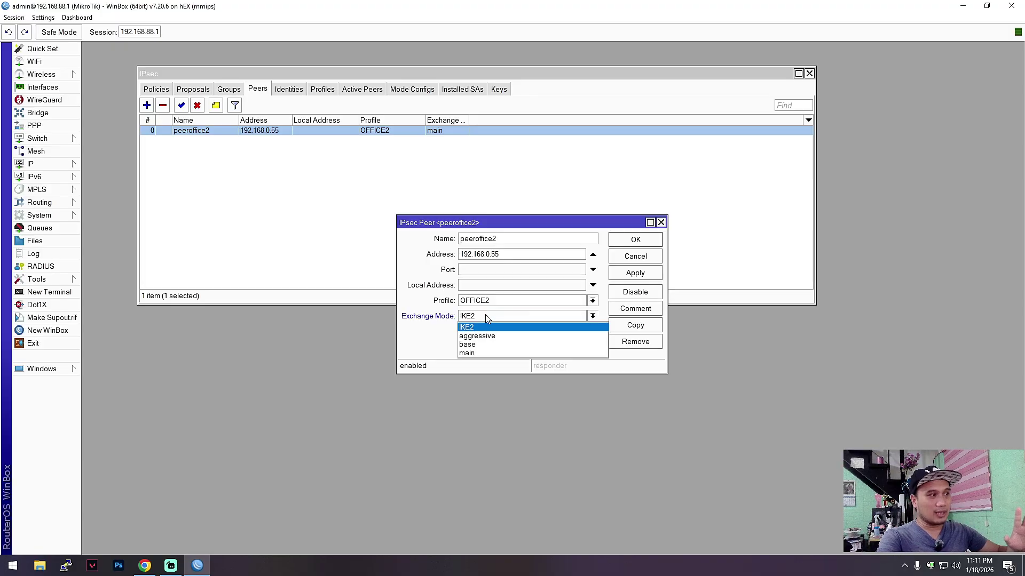
{"action": "left_click", "coordinate": [478, 353]}
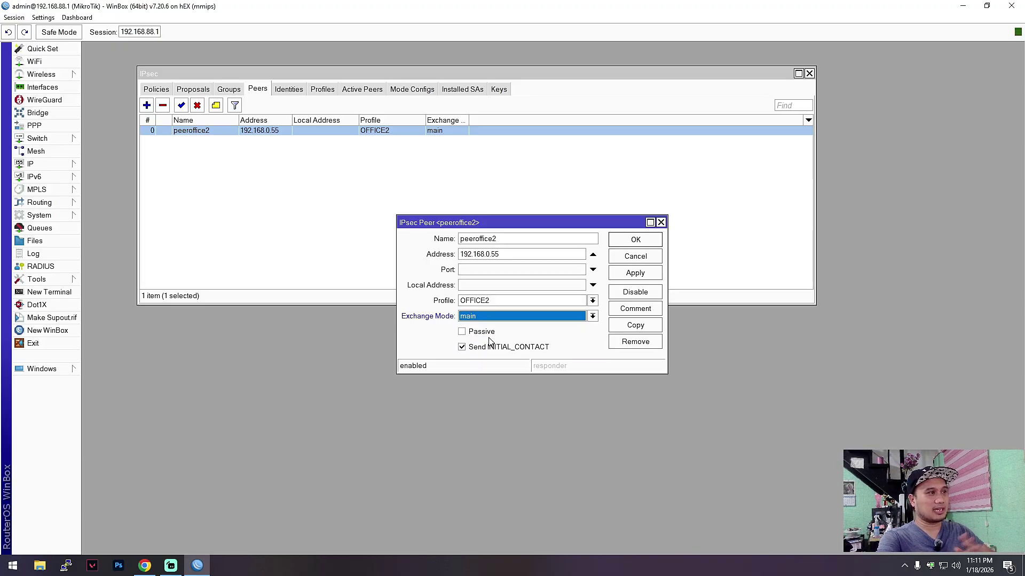
{"action": "left_click", "coordinate": [639, 276]}
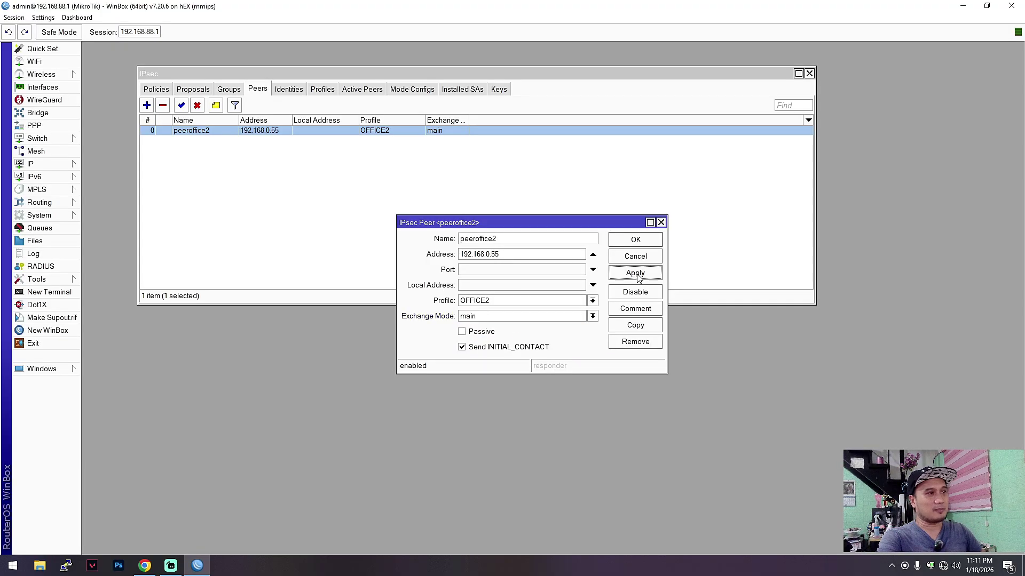
{"action": "left_click", "coordinate": [634, 240]}
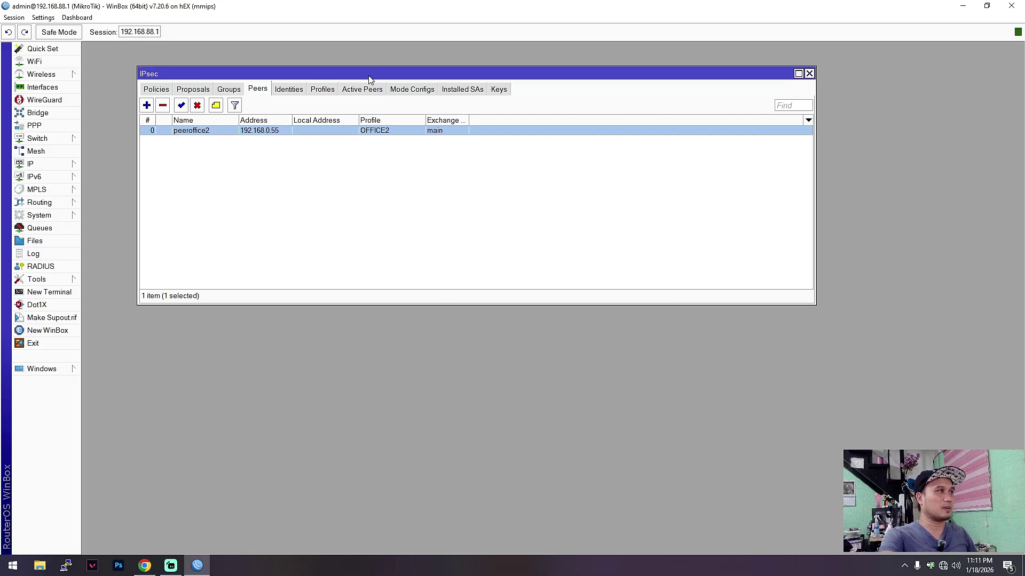
{"action": "left_click_drag", "start_coordinate": [368, 73], "coordinate": [439, 81]}
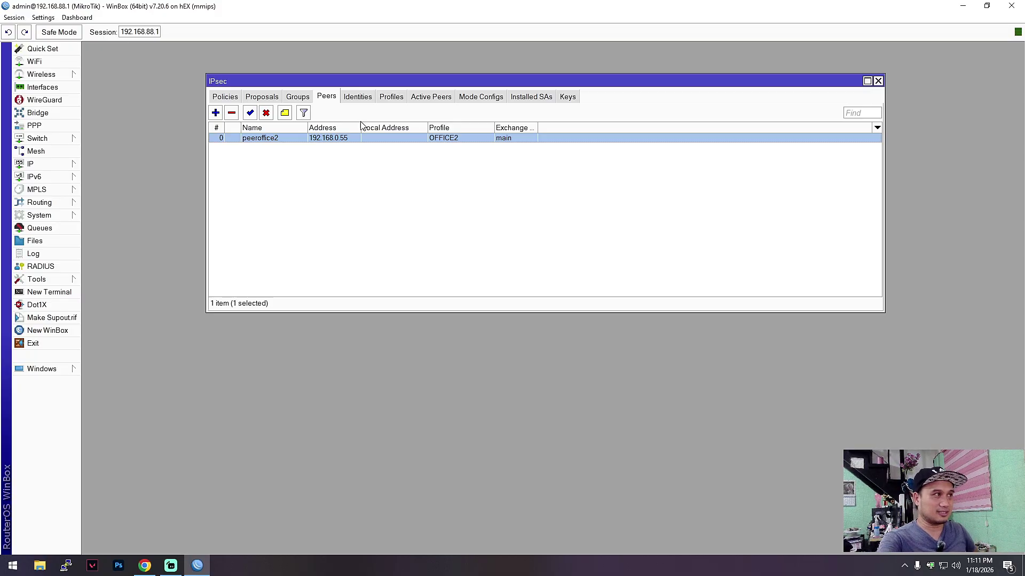
- Create a new IPsec identity for the peeroffice2 peer with pre shared key as its authentication method
{"action": "left_click", "coordinate": [357, 96]}
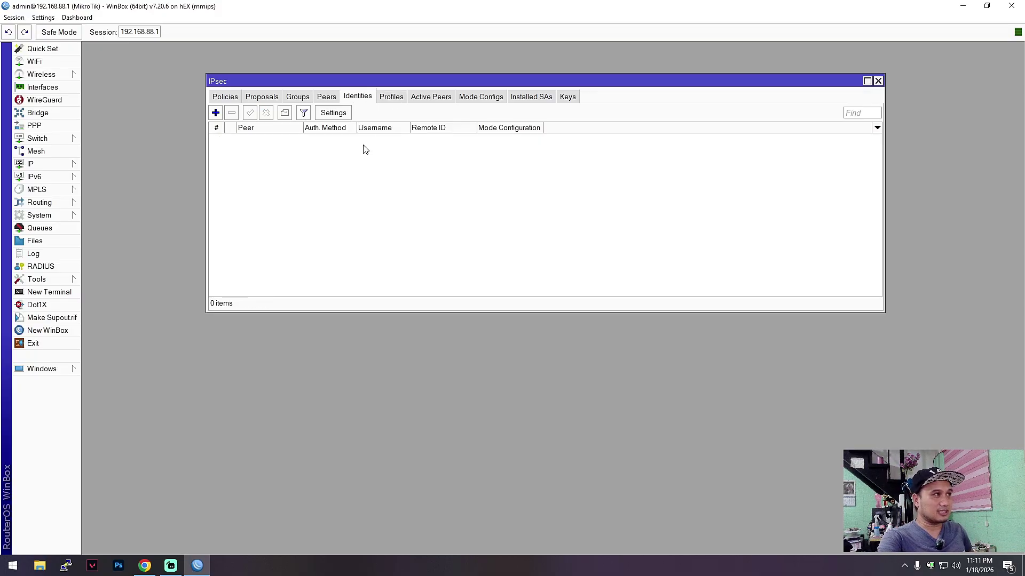
{"action": "left_click", "coordinate": [215, 113]}
{"action": "left_click_drag", "start_coordinate": [550, 188], "coordinate": [514, 188]}
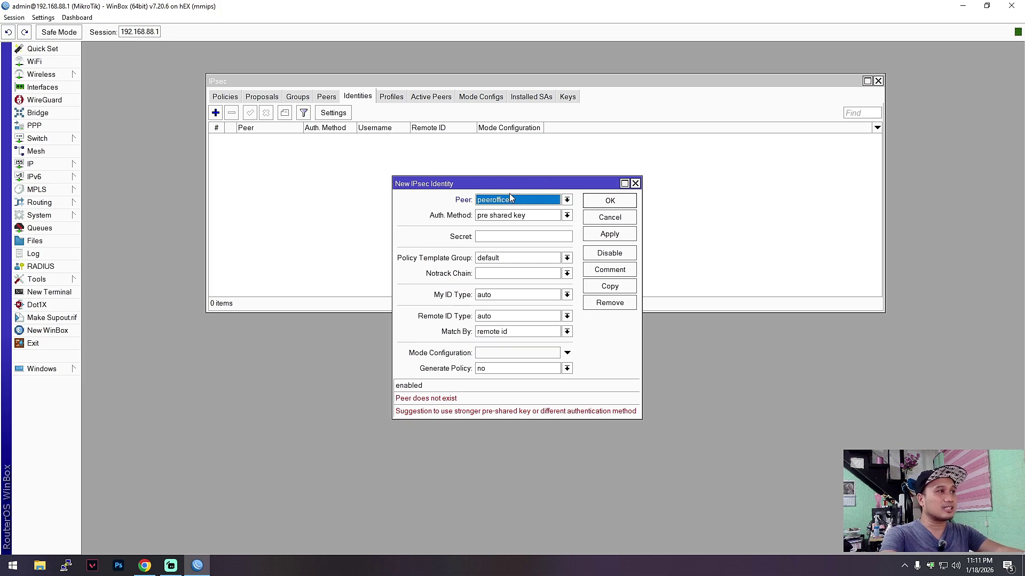
{"action": "left_click", "coordinate": [567, 202]}
{"action": "left_click", "coordinate": [522, 212]}
{"action": "left_click", "coordinate": [522, 201]}
{"action": "left_click", "coordinate": [522, 201]}
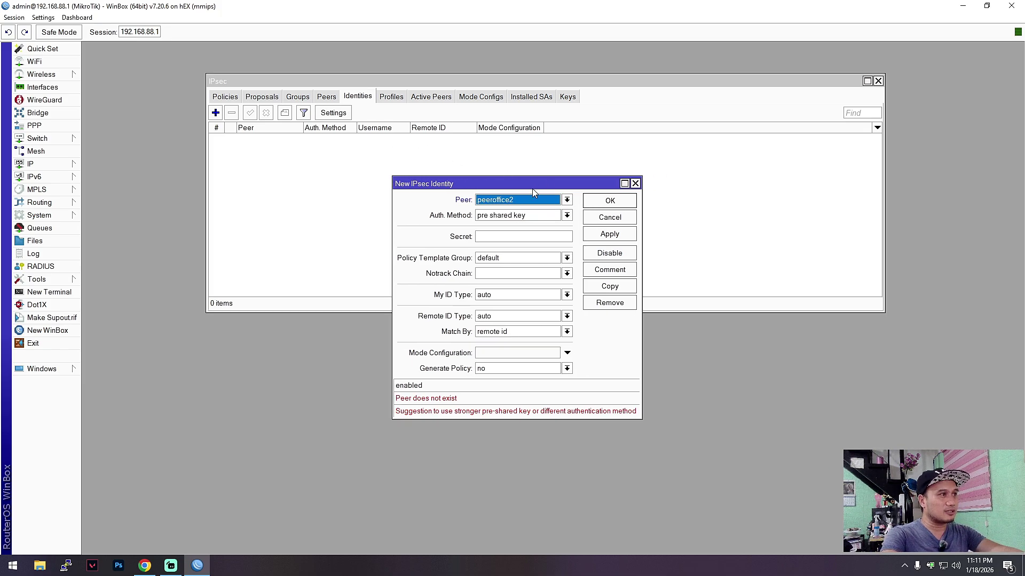
{"action": "left_click_drag", "start_coordinate": [494, 184], "coordinate": [520, 188]}
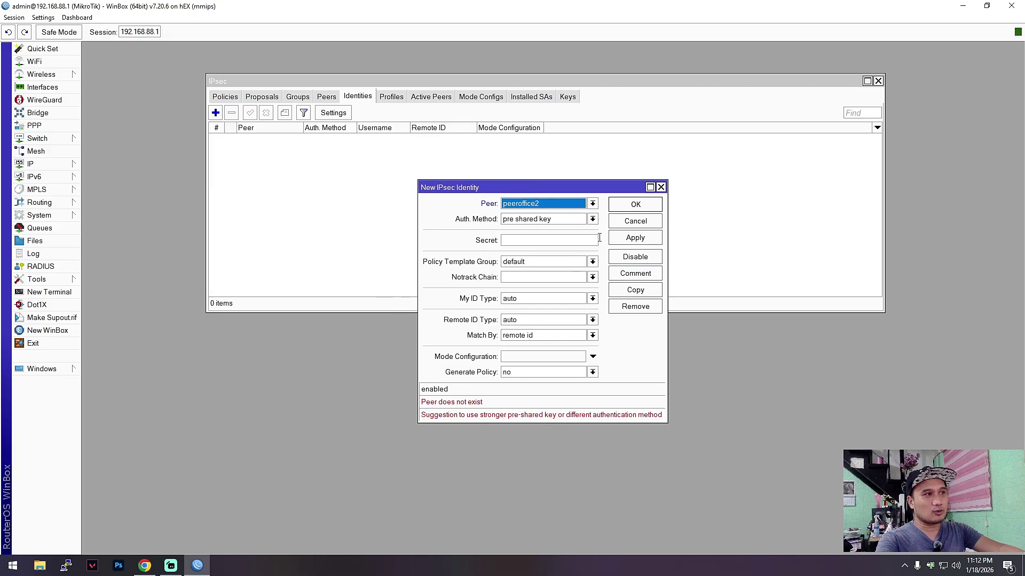
{"action": "left_click", "coordinate": [592, 220]}
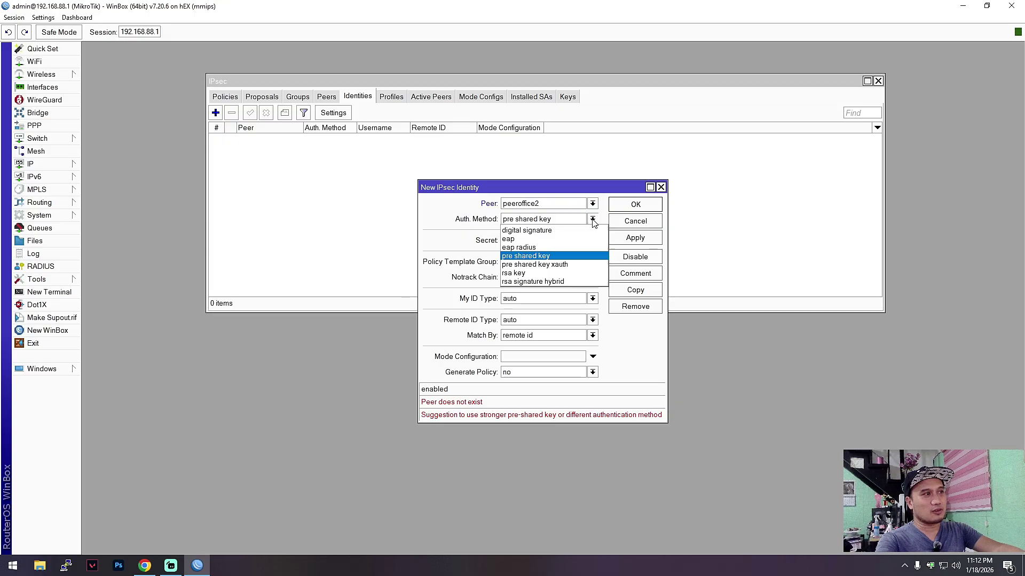
{"action": "left_click", "coordinate": [543, 256]}
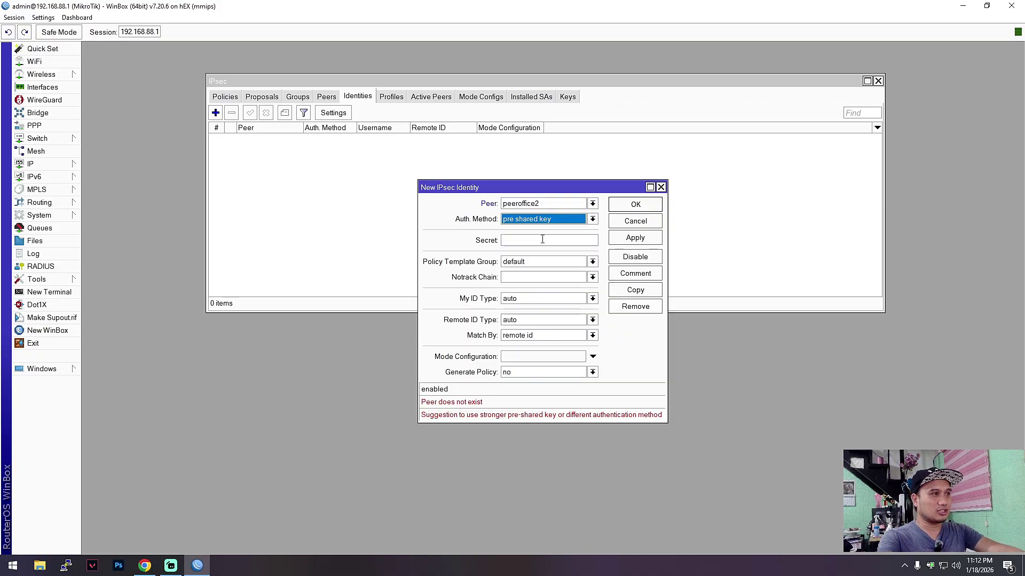
- Enter the identity's pre-shared secret, choose the default policy template group, and save the identity
{"action": "left_click", "coordinate": [515, 241]}
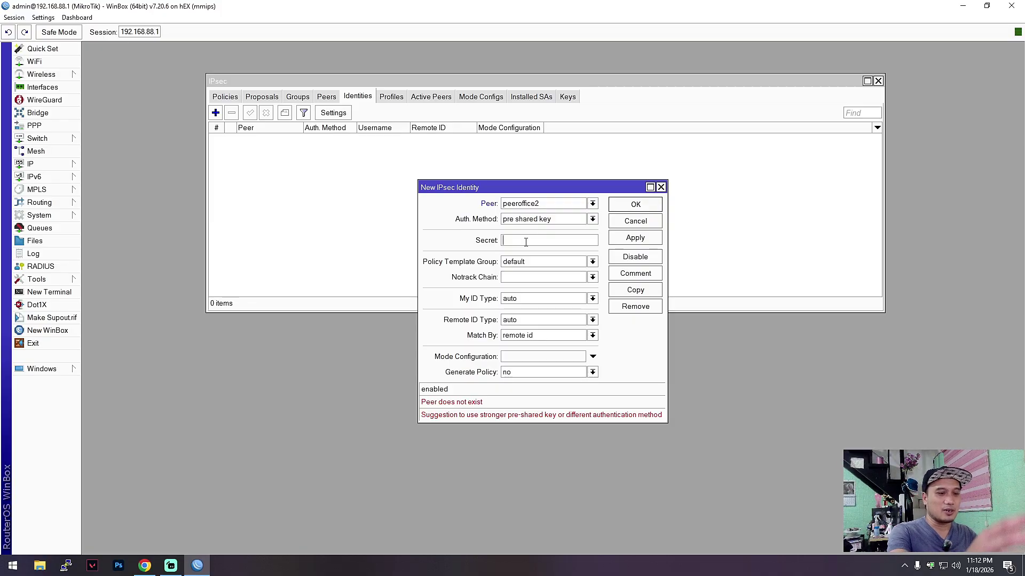
{"action": "type", "text": "**"}
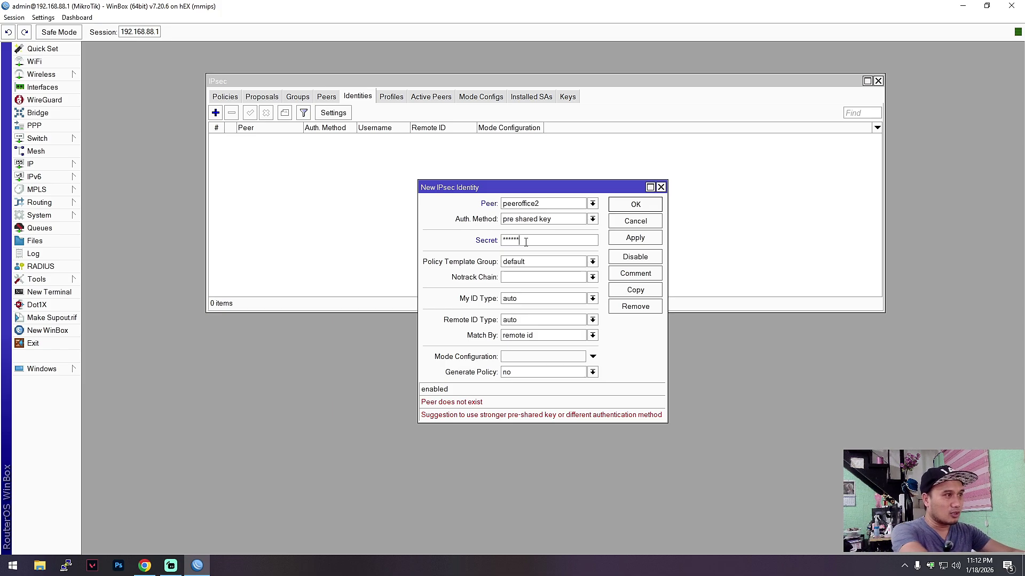
{"action": "type", "text": "*"}
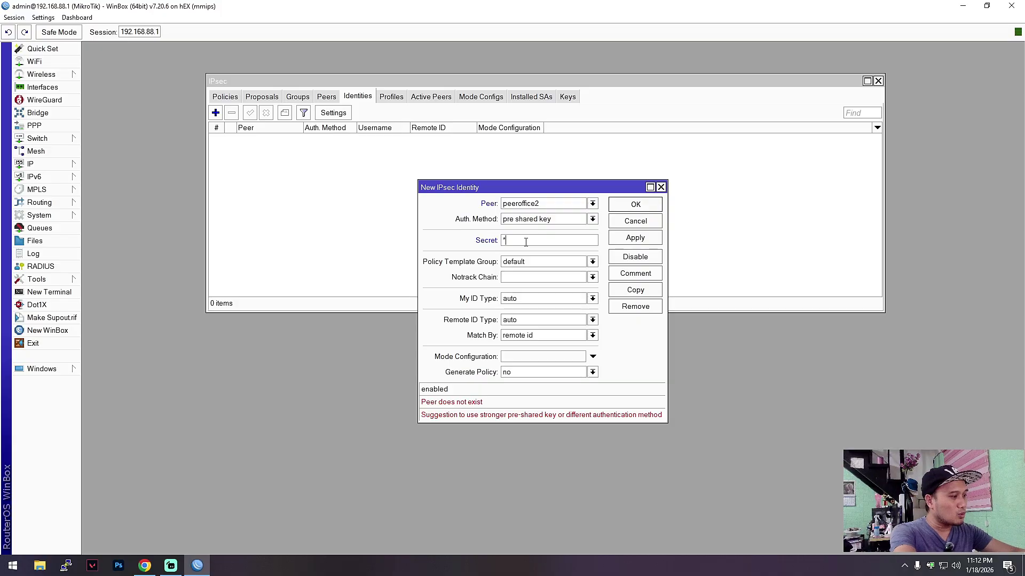
{"action": "type", "text": "*"}
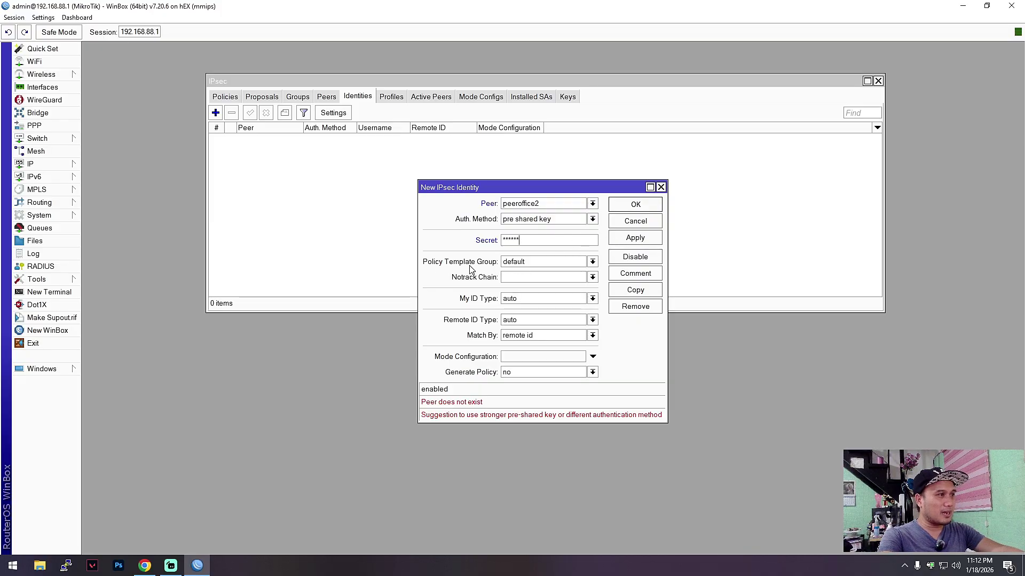
{"action": "left_click", "coordinate": [593, 262]}
{"action": "left_click", "coordinate": [550, 273]}
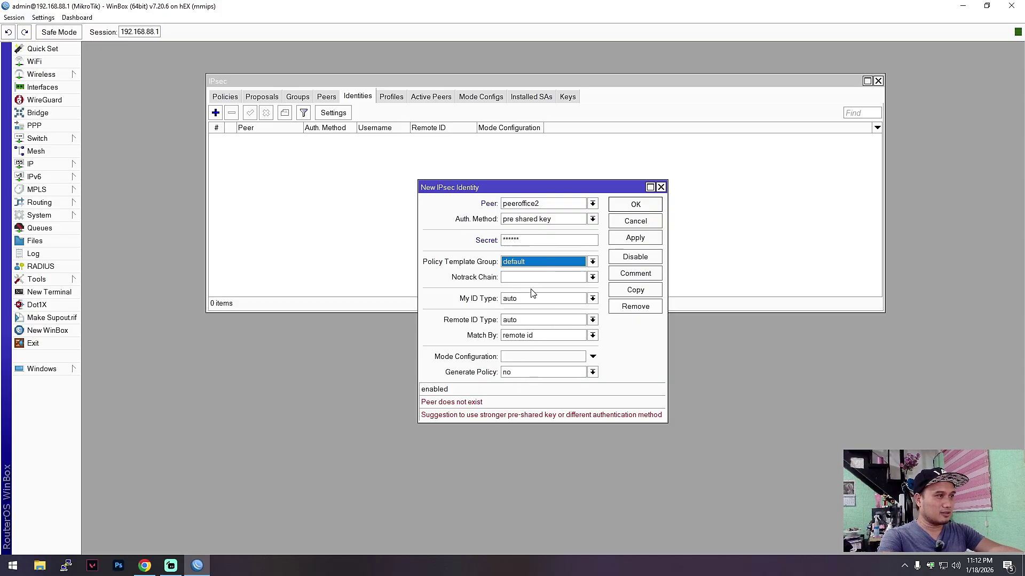
{"action": "left_click_drag", "start_coordinate": [555, 191], "coordinate": [514, 194]}
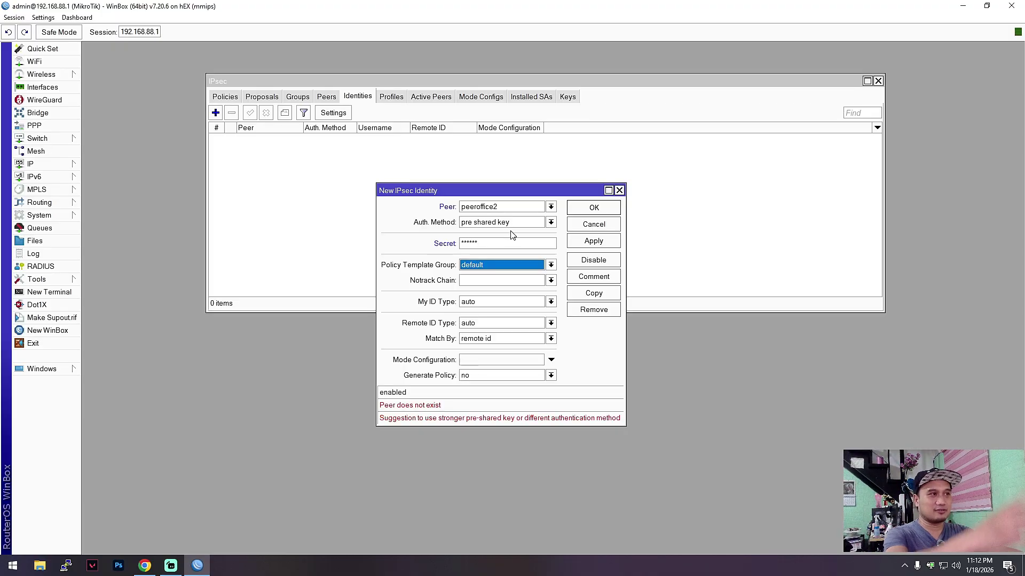
{"action": "left_click", "coordinate": [598, 241]}
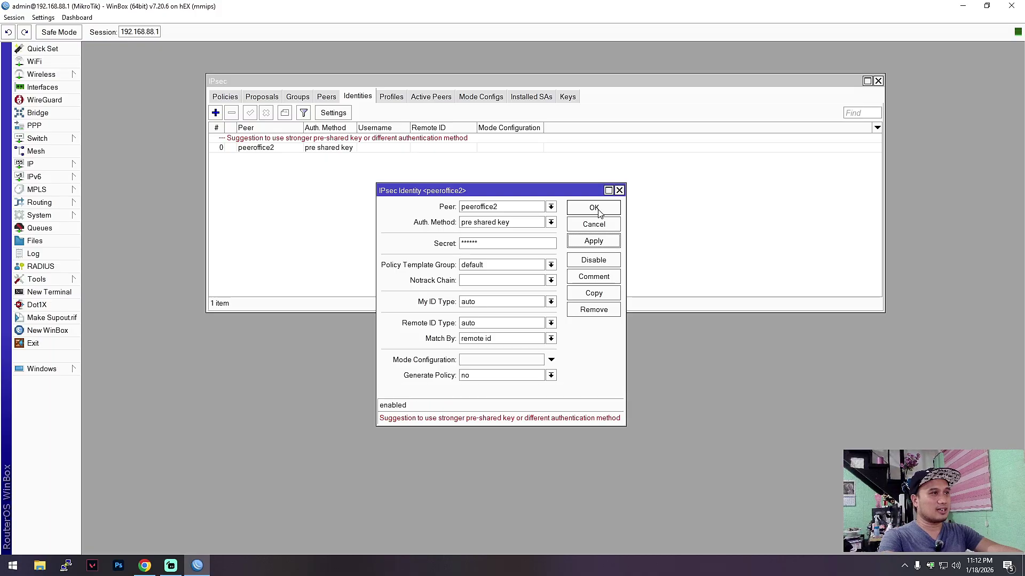
{"action": "left_click", "coordinate": [598, 210]}
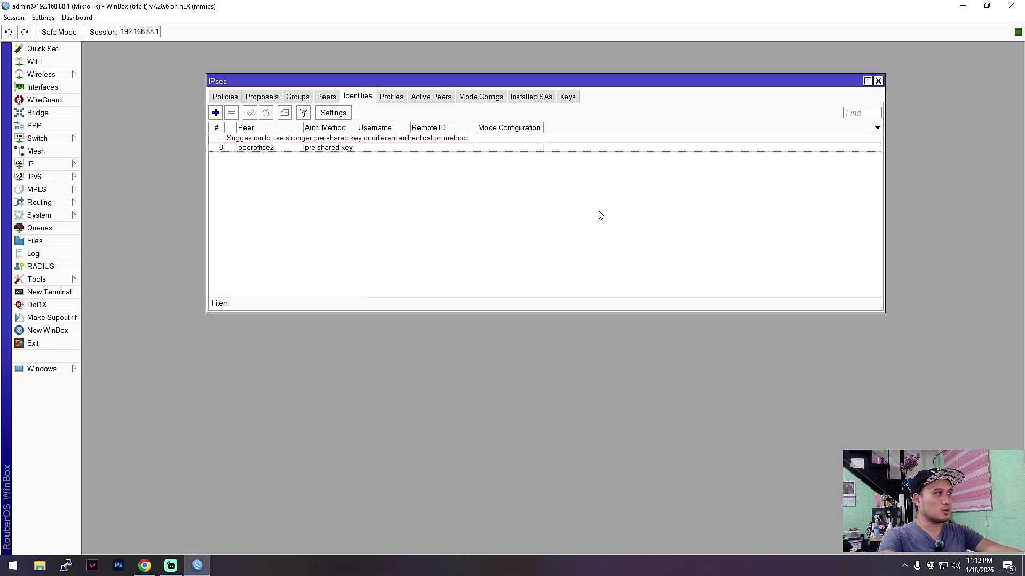
- Replace the peeroffice2 identity's secret with a longer pre-shared key and save the identity
{"action": "double_click", "coordinate": [266, 149]}
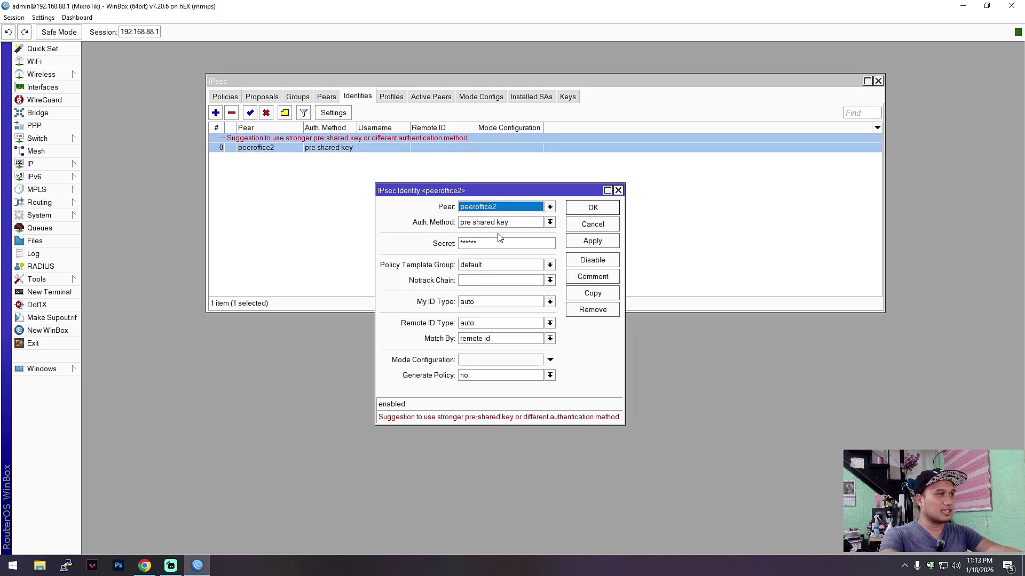
{"action": "left_click_drag", "start_coordinate": [499, 240], "coordinate": [432, 241]}
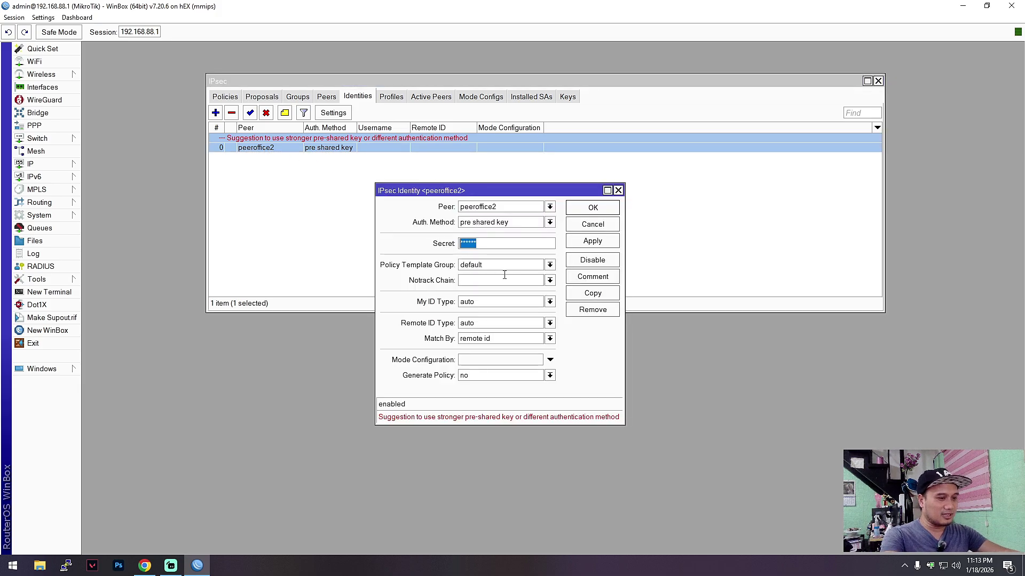
{"action": "type", "text": "**"}
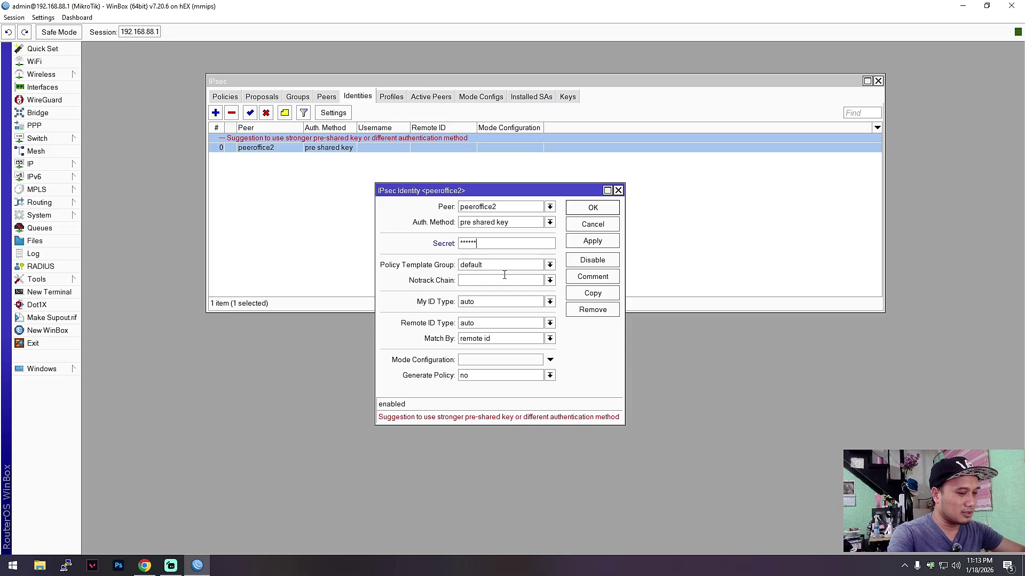
{"action": "type", "text": "*"}
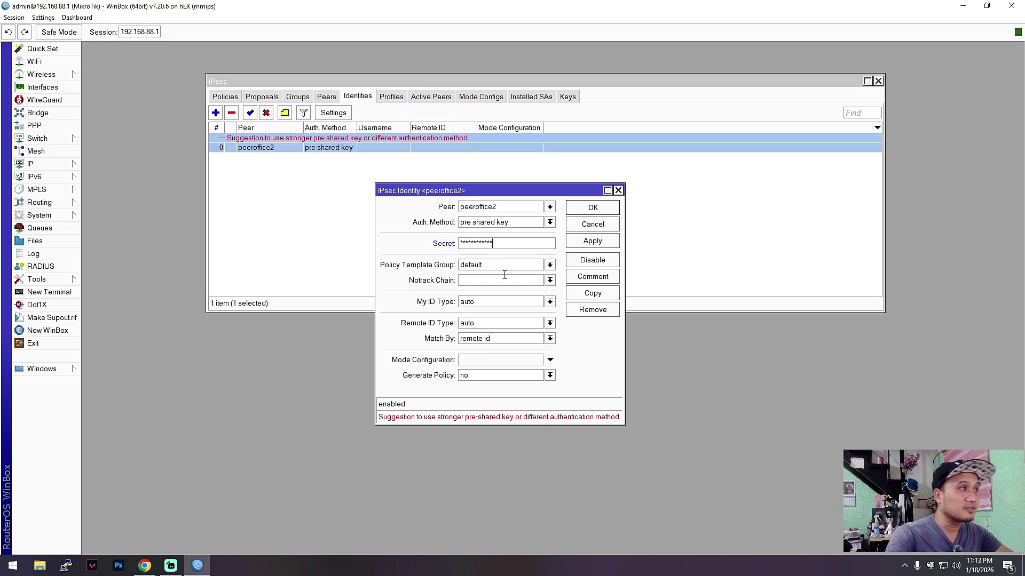
{"action": "left_click", "coordinate": [611, 245]}
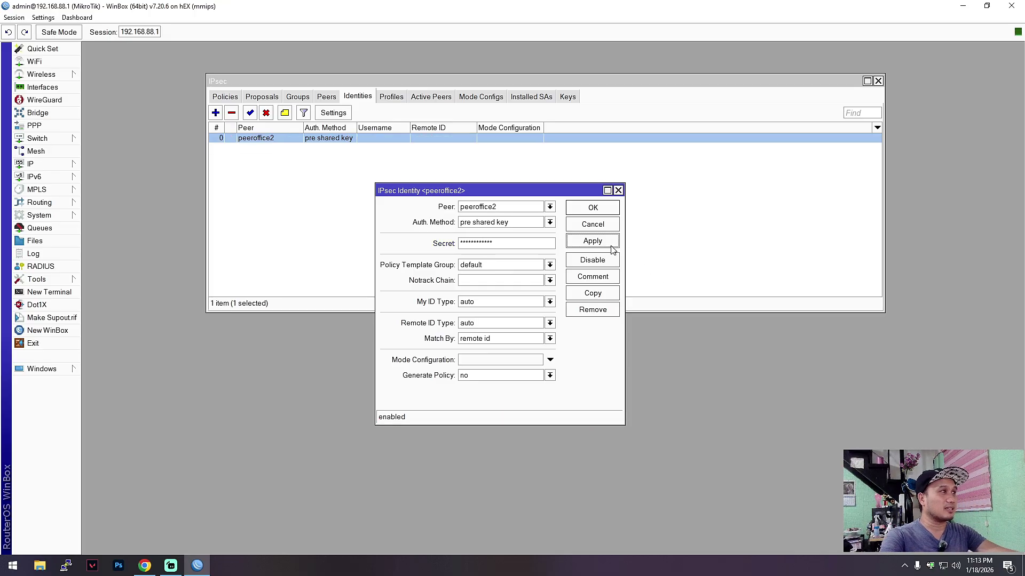
{"action": "left_click", "coordinate": [593, 209]}
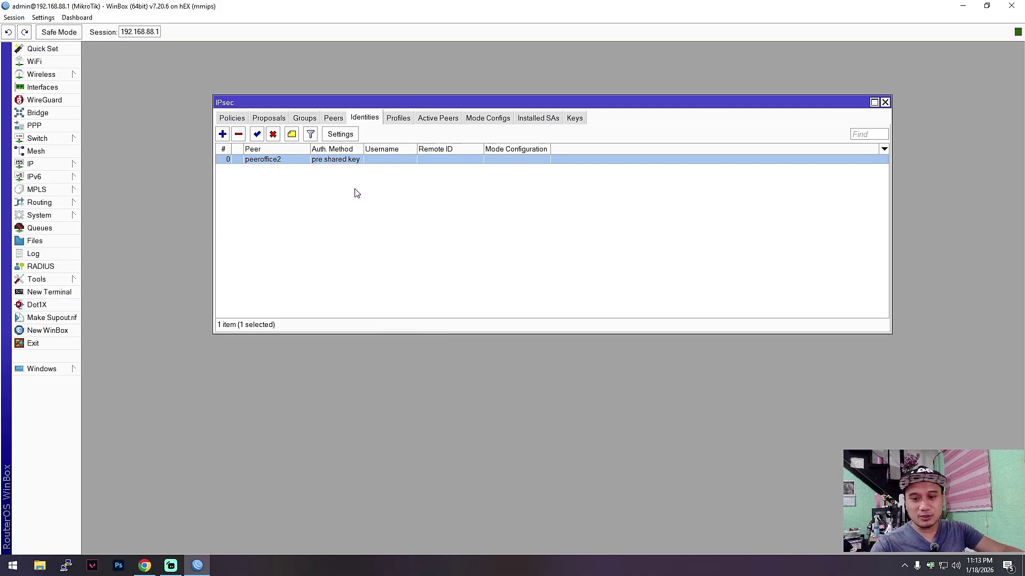
- Create a new IPsec proposal named proposaloffice2
{"action": "left_click_drag", "start_coordinate": [395, 102], "coordinate": [412, 115]}
{"action": "left_click", "coordinate": [288, 130]}
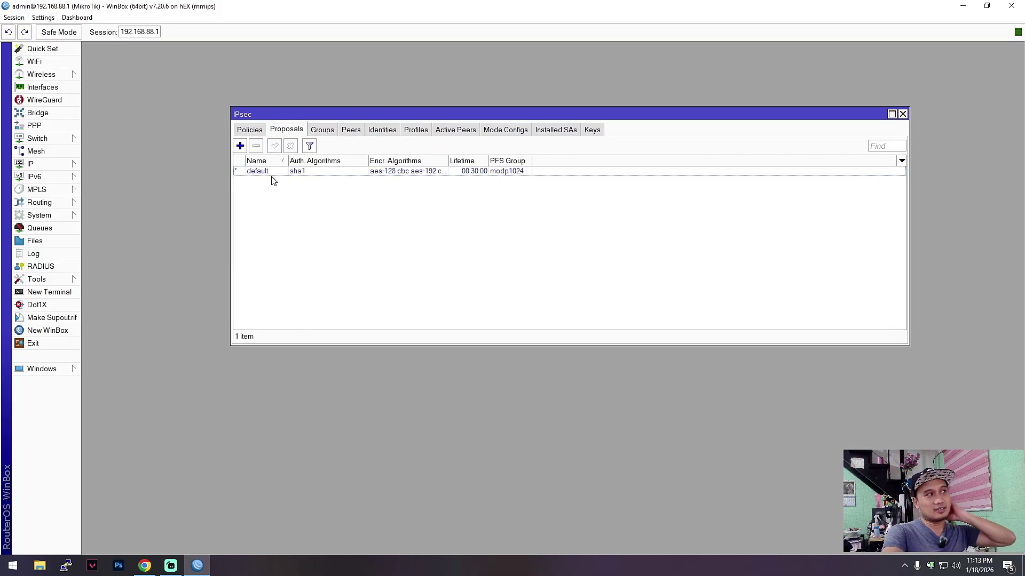
{"action": "left_click_drag", "start_coordinate": [298, 120], "coordinate": [320, 117]}
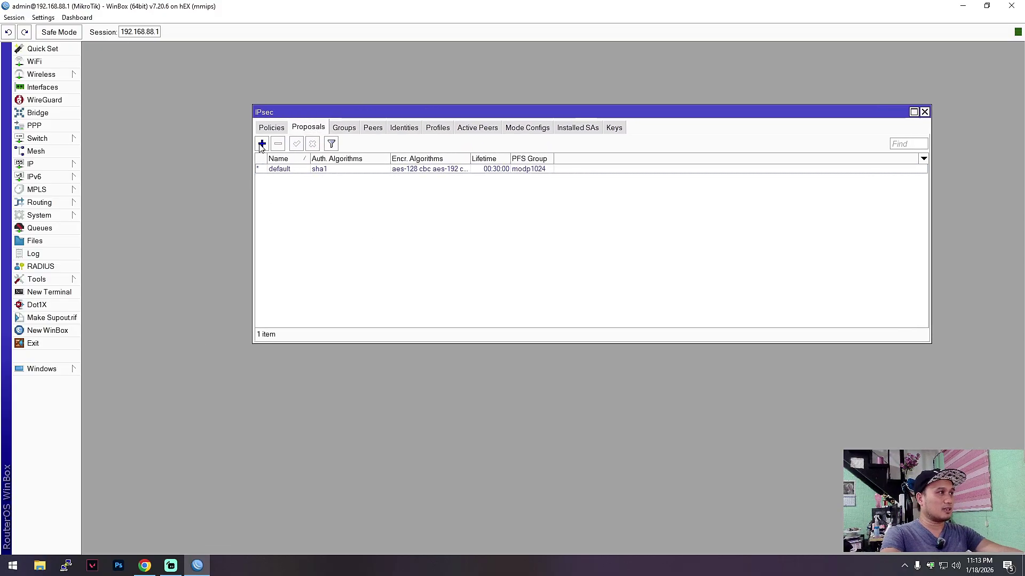
{"action": "left_click", "coordinate": [261, 143]}
{"action": "left_click_drag", "start_coordinate": [509, 171], "coordinate": [395, 196]}
{"action": "left_click_drag", "start_coordinate": [469, 176], "coordinate": [445, 184]}
{"action": "left_click_drag", "start_coordinate": [520, 196], "coordinate": [521, 191]}
{"action": "left_click", "coordinate": [498, 200]}
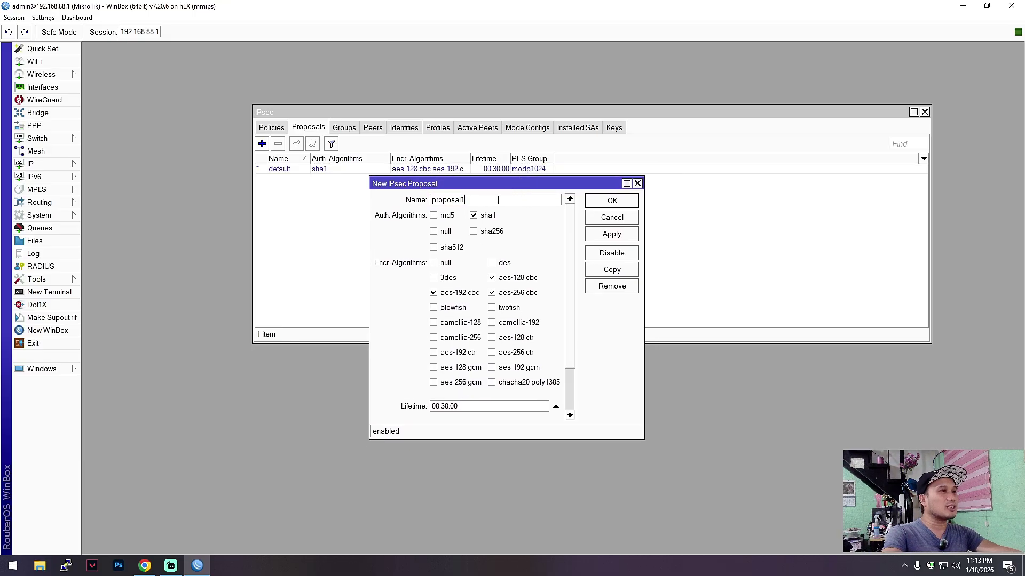
{"action": "key", "text": "BackSpace"}
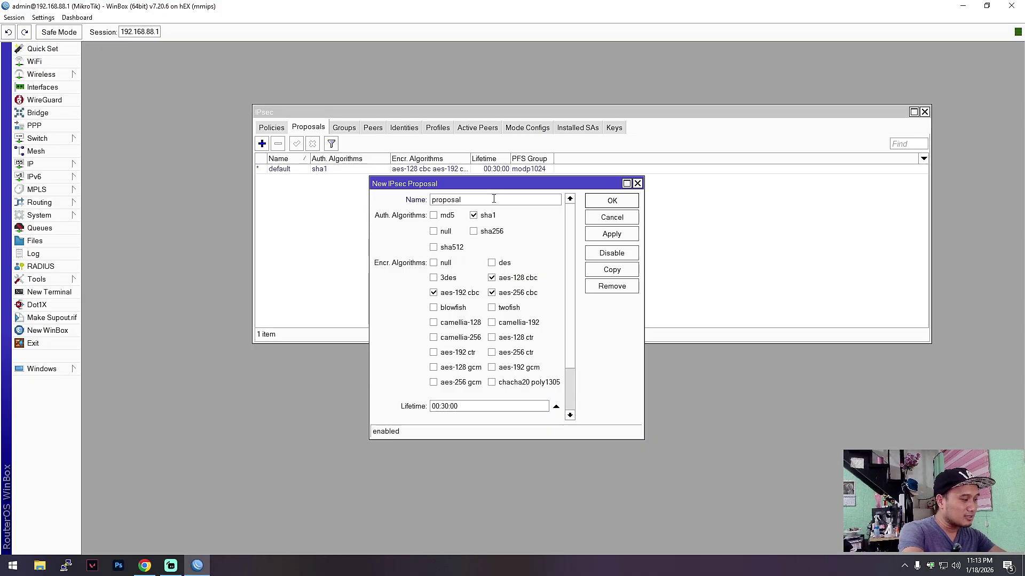
{"action": "type", "text": "office2"}
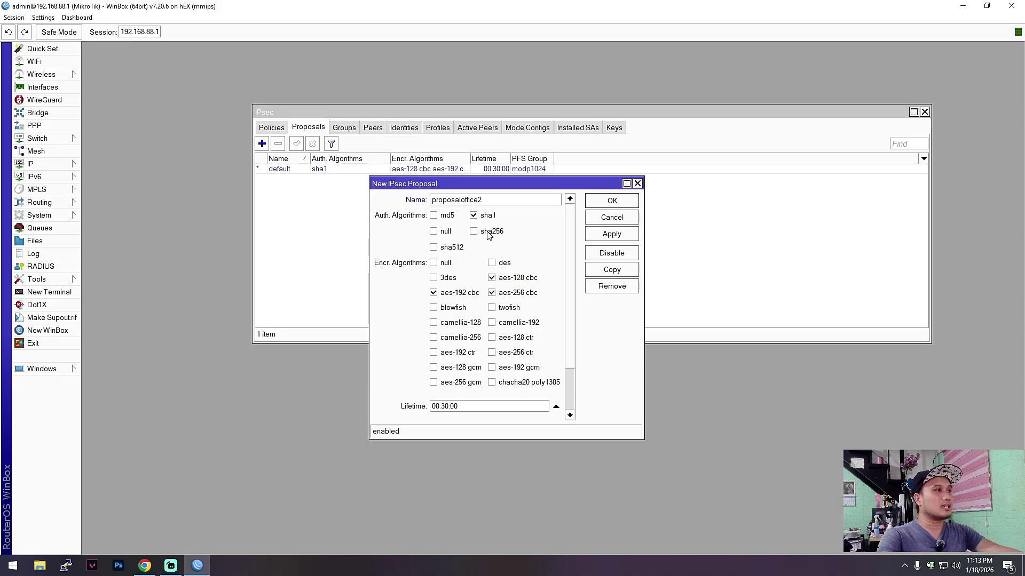
- Restrict the proposal to sha256 authentication and aes-256 cbc encryption, and save it
{"action": "left_click", "coordinate": [473, 218]}
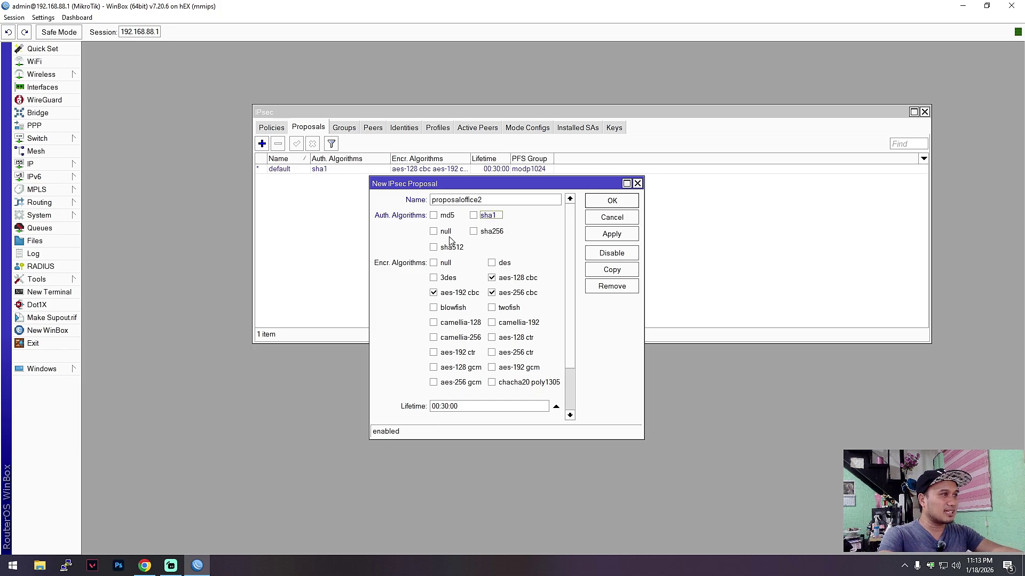
{"action": "left_click", "coordinate": [473, 231]}
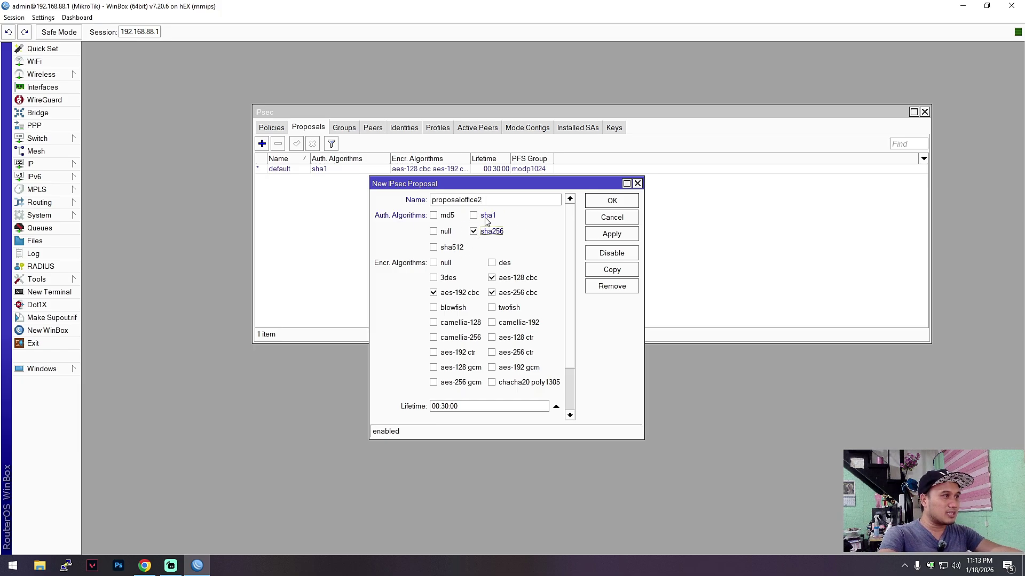
{"action": "left_click", "coordinate": [434, 293]}
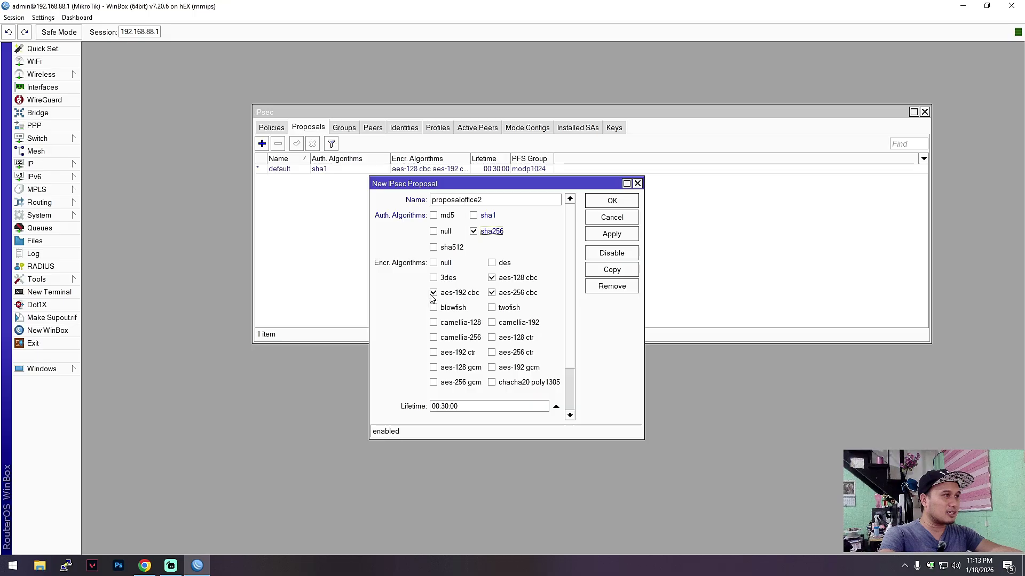
{"action": "left_click", "coordinate": [492, 294]}
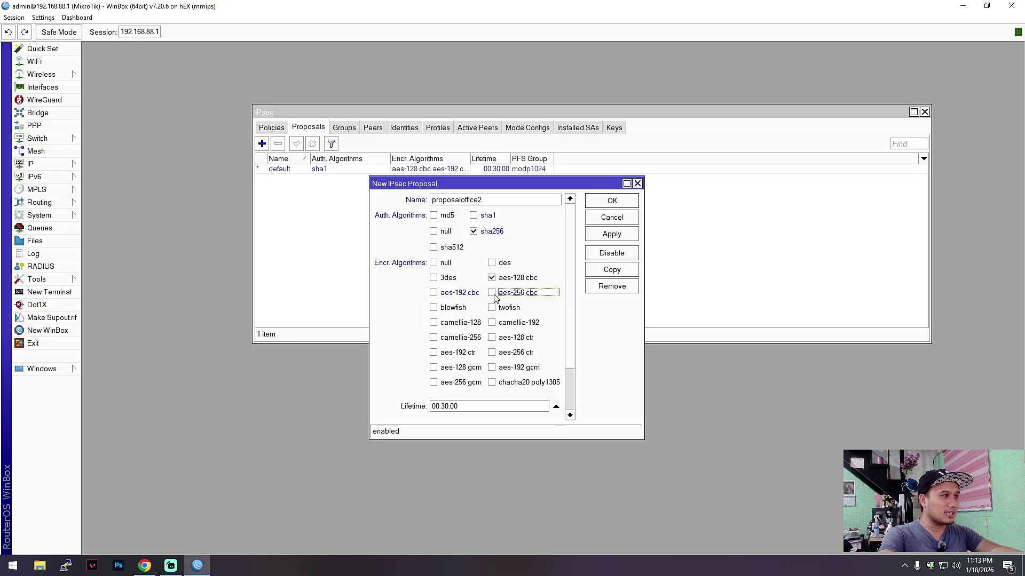
{"action": "left_click", "coordinate": [492, 278]}
{"action": "left_click", "coordinate": [491, 293]}
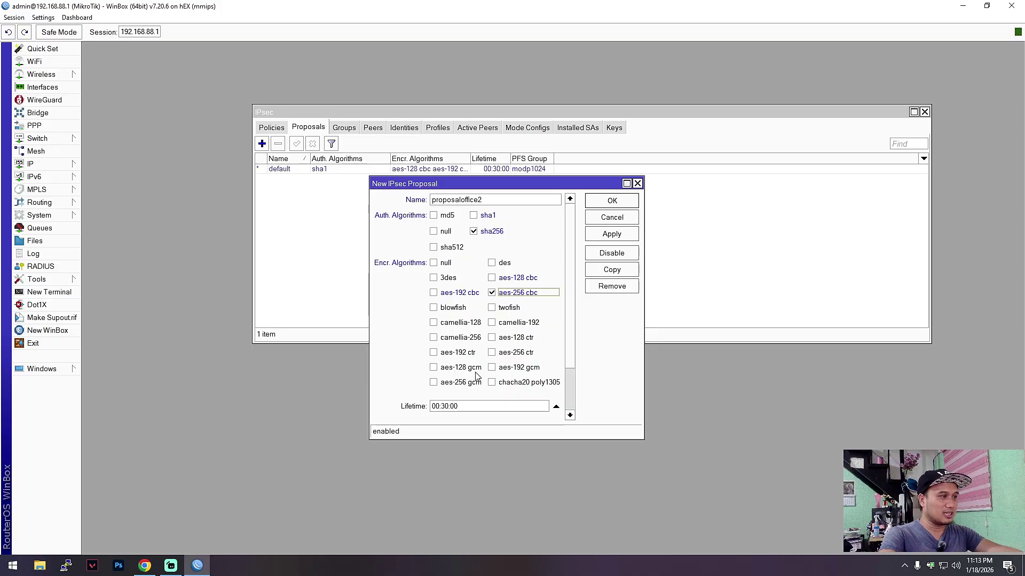
{"action": "left_click_drag", "start_coordinate": [534, 184], "coordinate": [561, 160]}
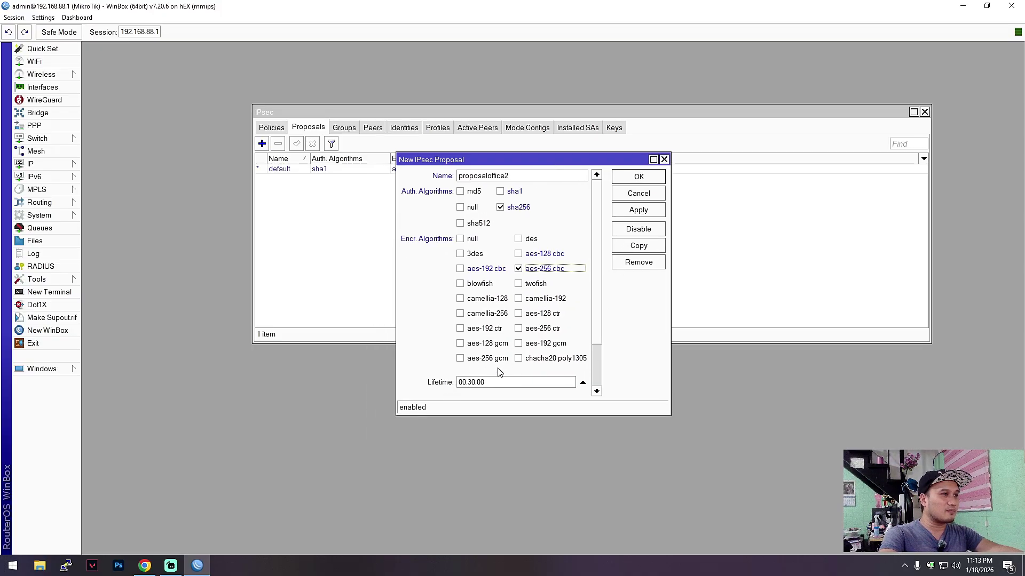
{"action": "left_click", "coordinate": [639, 210]}
{"action": "left_click", "coordinate": [639, 178]}
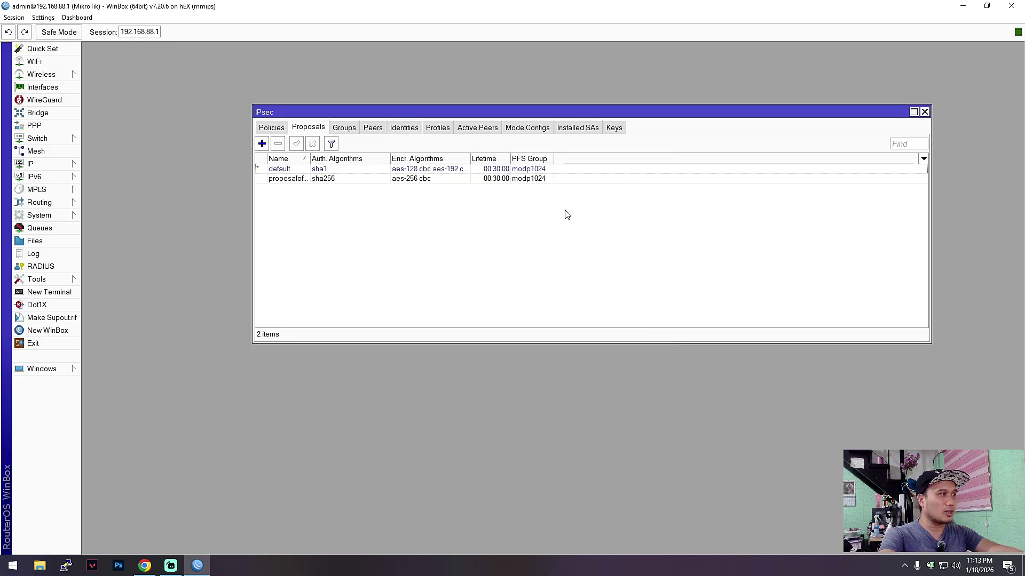
- Start a new IPsec policy and choose peeroffice2 as its peer
{"action": "left_click_drag", "start_coordinate": [439, 113], "coordinate": [422, 127]}
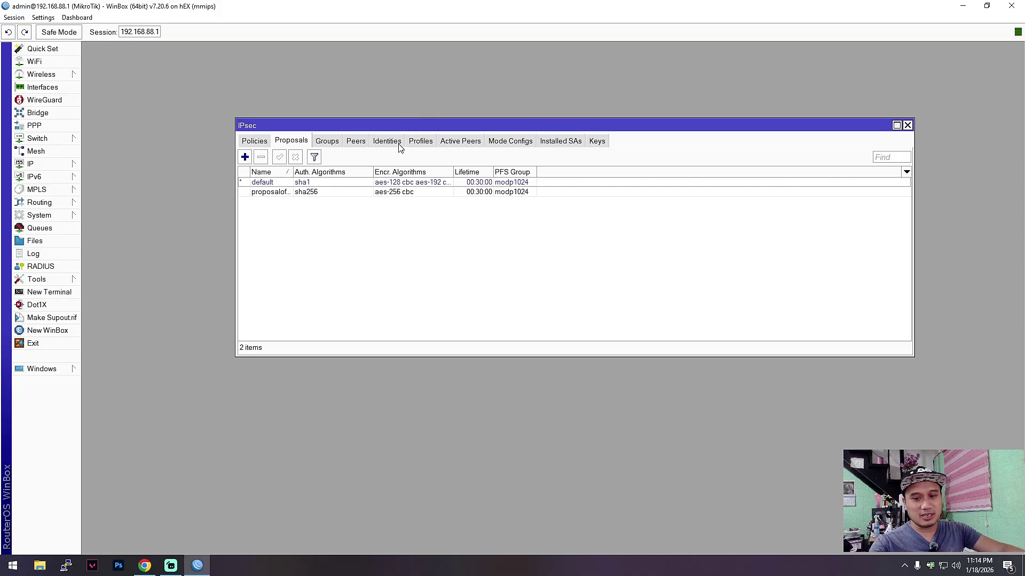
{"action": "left_click", "coordinate": [255, 142]}
{"action": "left_click_drag", "start_coordinate": [472, 130], "coordinate": [510, 145]}
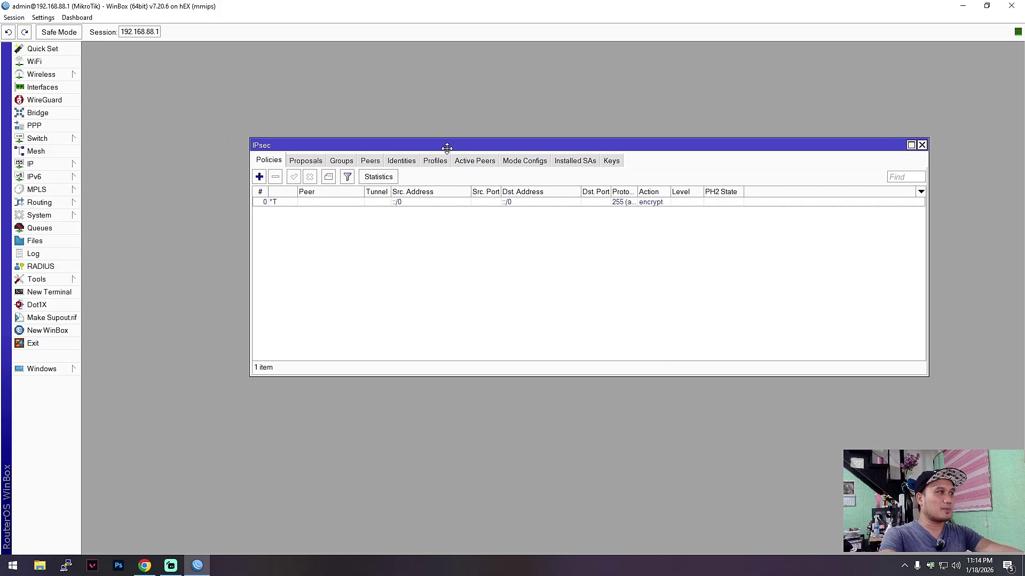
{"action": "left_click", "coordinate": [258, 176]}
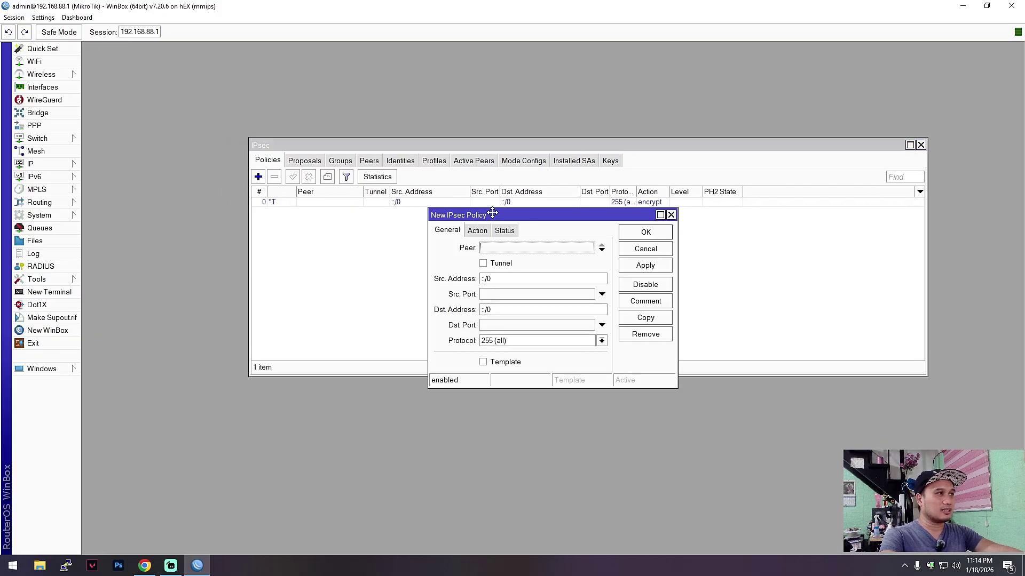
{"action": "left_click_drag", "start_coordinate": [491, 212], "coordinate": [435, 211]}
{"action": "left_click", "coordinate": [491, 243]}
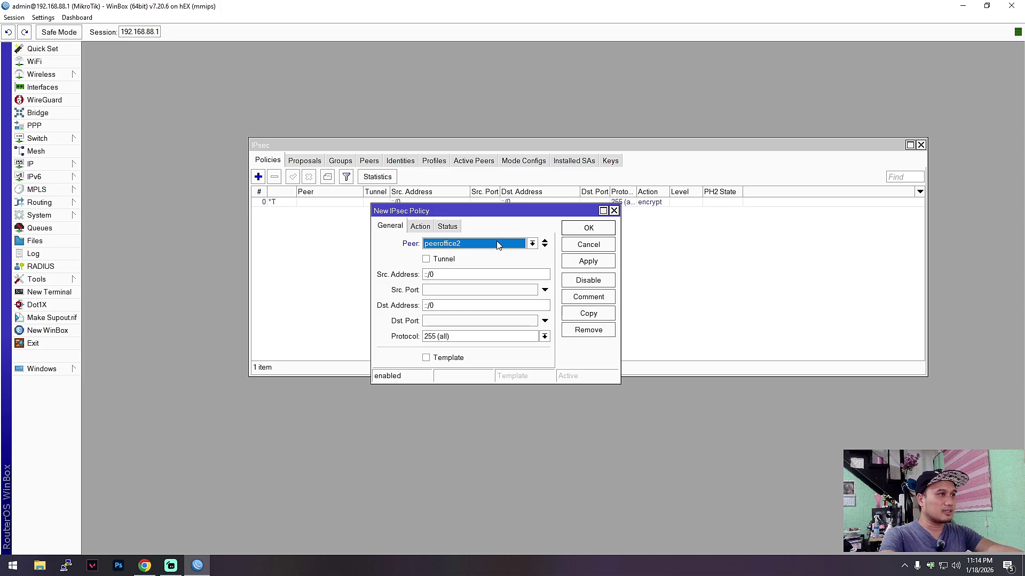
{"action": "left_click", "coordinate": [501, 245]}
{"action": "left_click", "coordinate": [537, 247]}
{"action": "left_click", "coordinate": [532, 245]}
{"action": "left_click", "coordinate": [528, 245]}
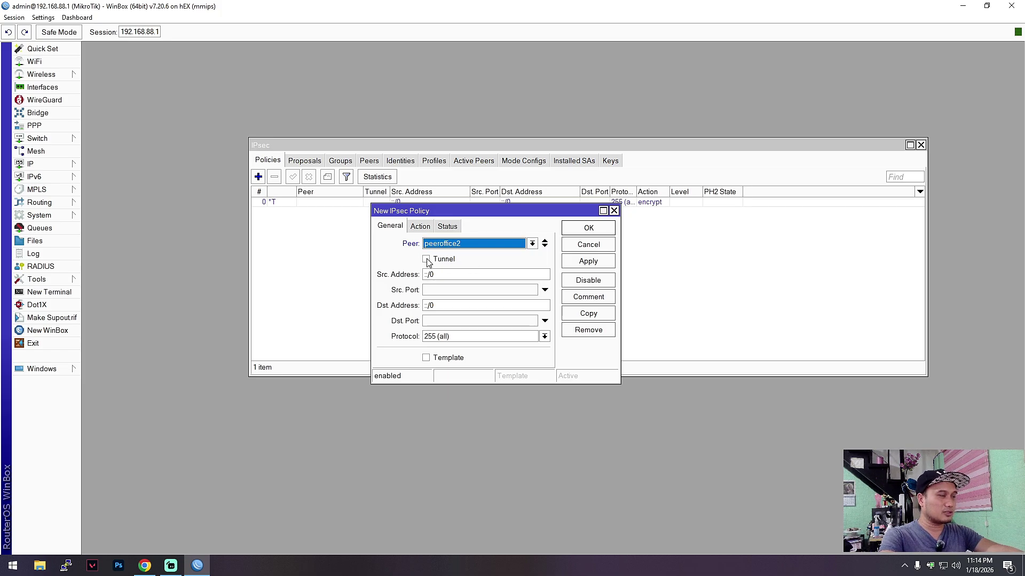
- Enable tunnel mode for the new IPsec policy
{"action": "mouse_move", "coordinate": [538, 216]}
{"action": "left_mouse_down"}
{"action": "mouse_move", "coordinate": [500, 215]}
{"action": "mouse_move", "coordinate": [557, 214]}
{"action": "left_mouse_up"}
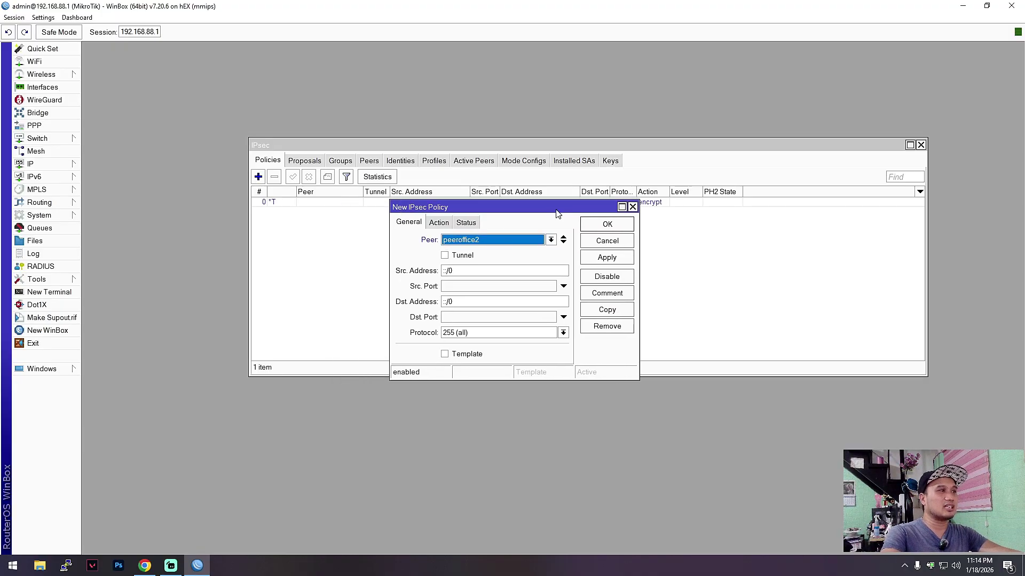
{"action": "left_click", "coordinate": [444, 256]}
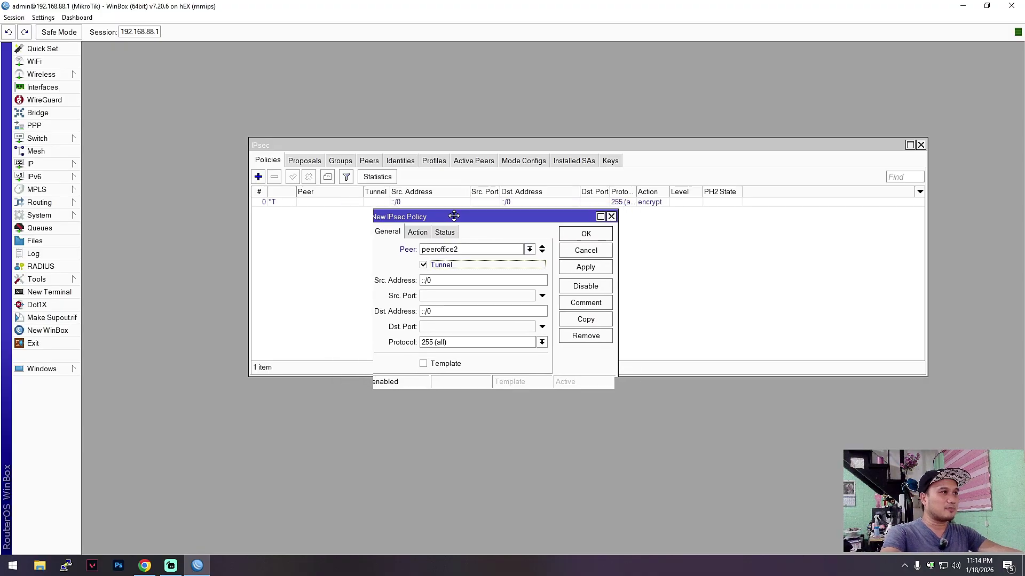
{"action": "left_click_drag", "start_coordinate": [458, 207], "coordinate": [417, 220]}
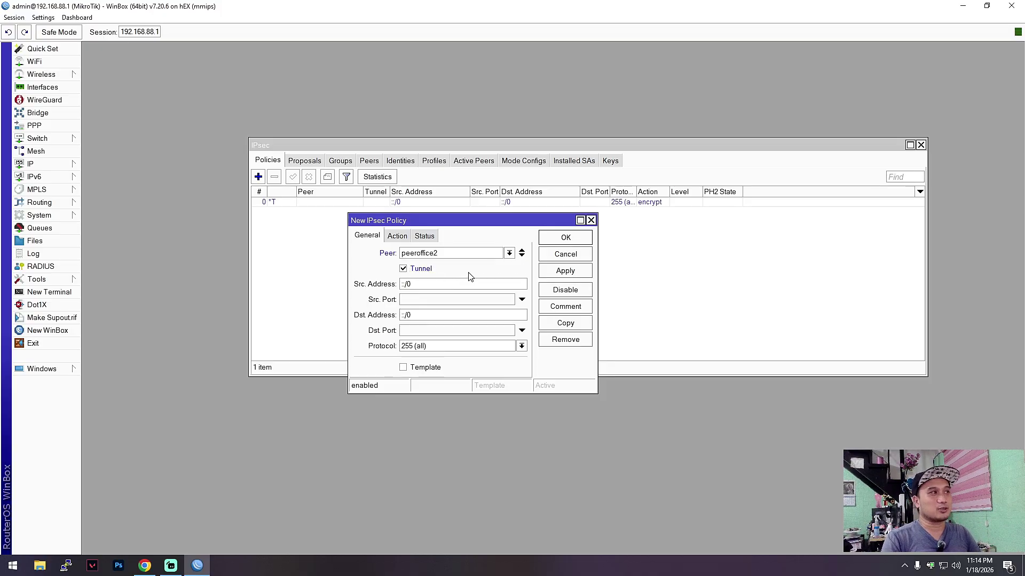
- Switch to pfSense in Chrome and examine the local and remote subnets of the SBC ACTIVE IPSEC tunnel's phase 2 entries
{"action": "left_click", "coordinate": [145, 565]}
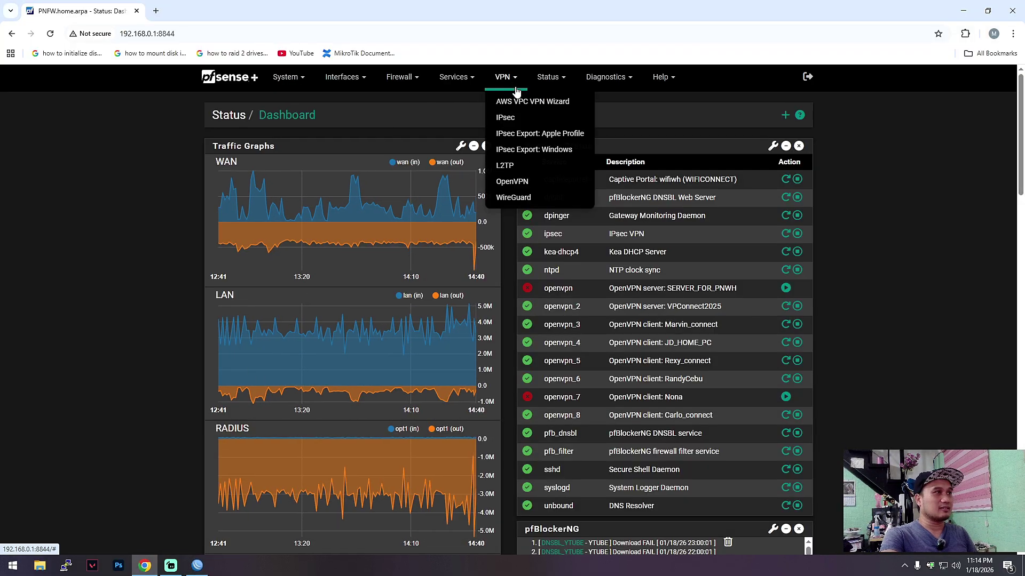
{"action": "left_click", "coordinate": [505, 117]}
{"action": "left_click", "coordinate": [314, 317]}
{"action": "scroll", "coordinate": [440, 363], "scroll_direction": "down", "scroll_amount": 3}
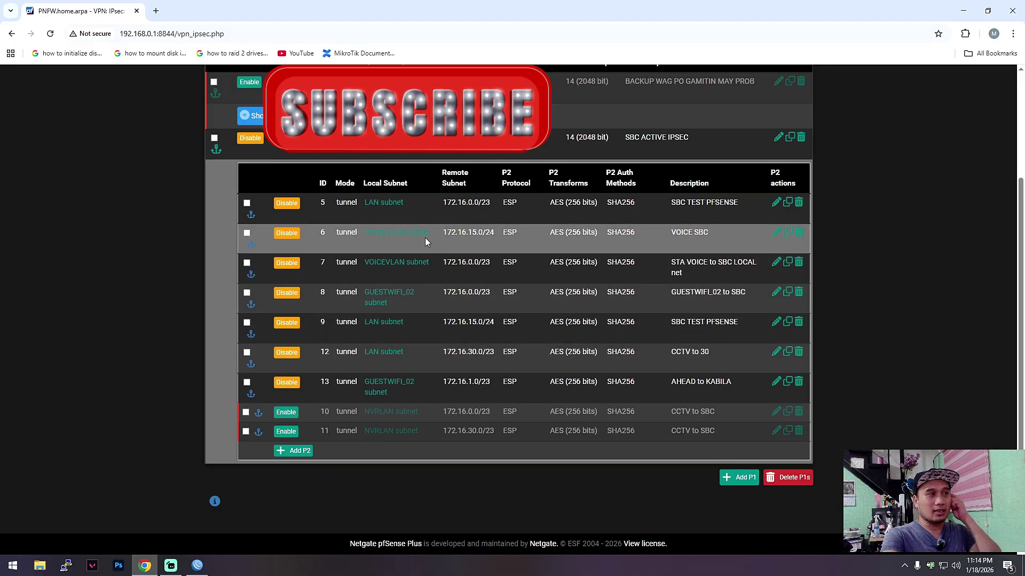
{"action": "mouse_move", "coordinate": [373, 238]}
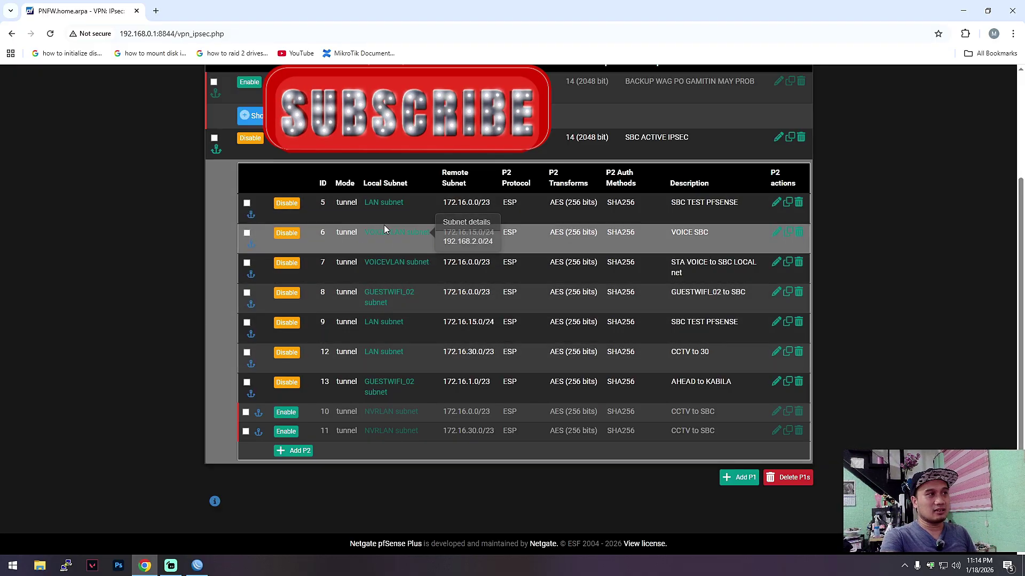
{"action": "mouse_move", "coordinate": [405, 263]}
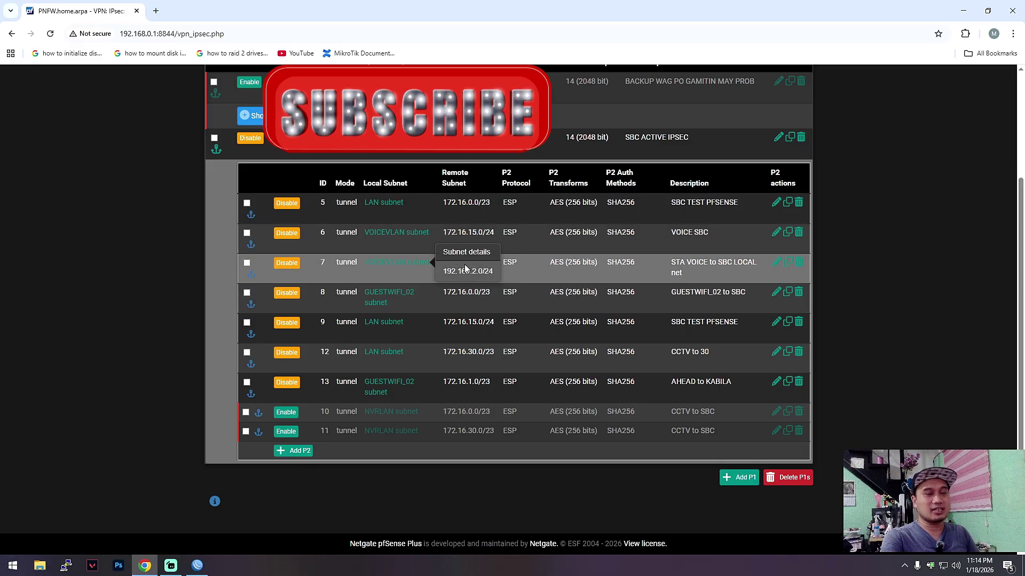
{"action": "left_click", "coordinate": [965, 13]}
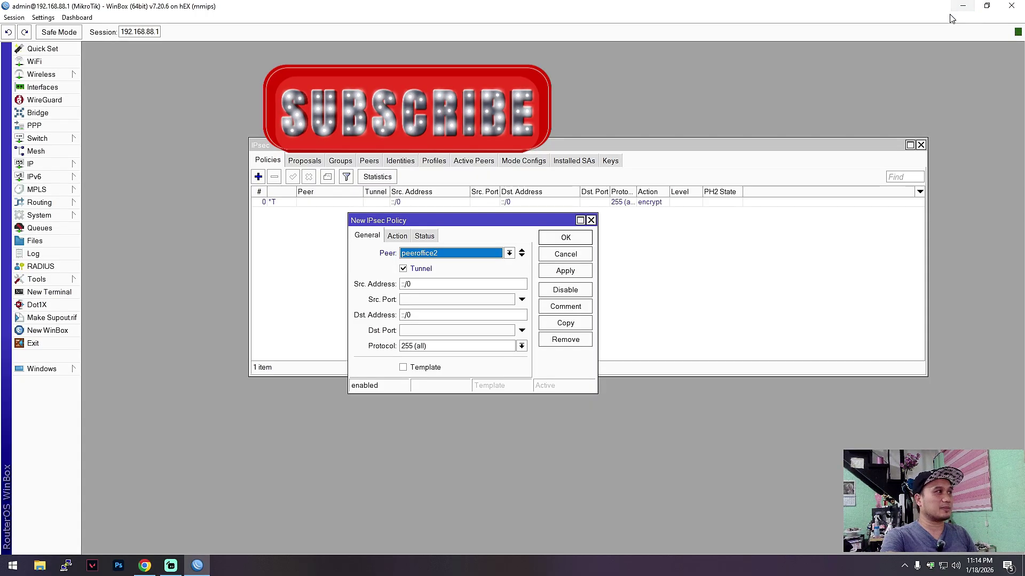
- Back in WinBox, set the new policy's source address to 192.168.88.0/24
{"action": "left_click_drag", "start_coordinate": [457, 224], "coordinate": [424, 220]}
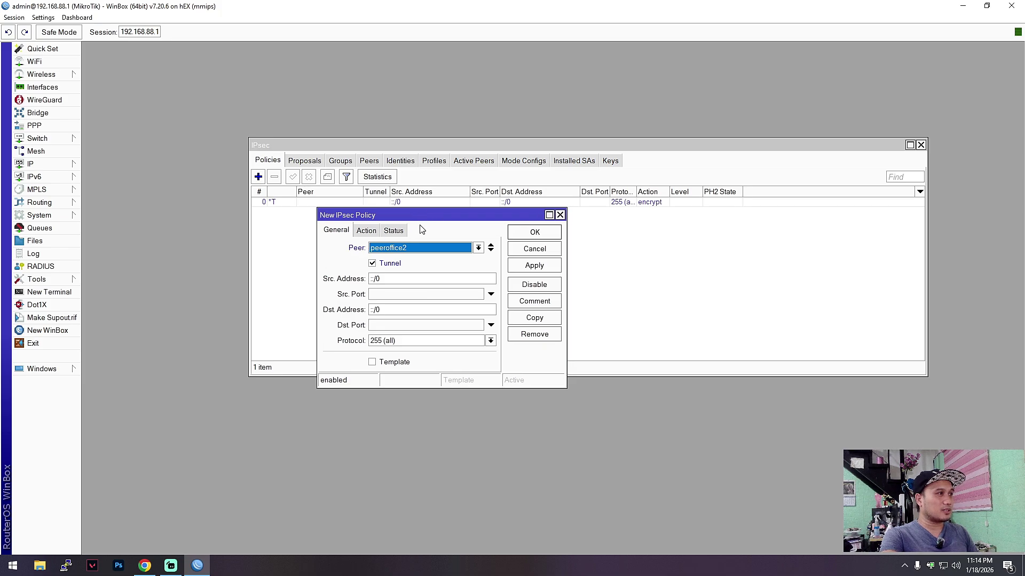
{"action": "left_click", "coordinate": [396, 278]}
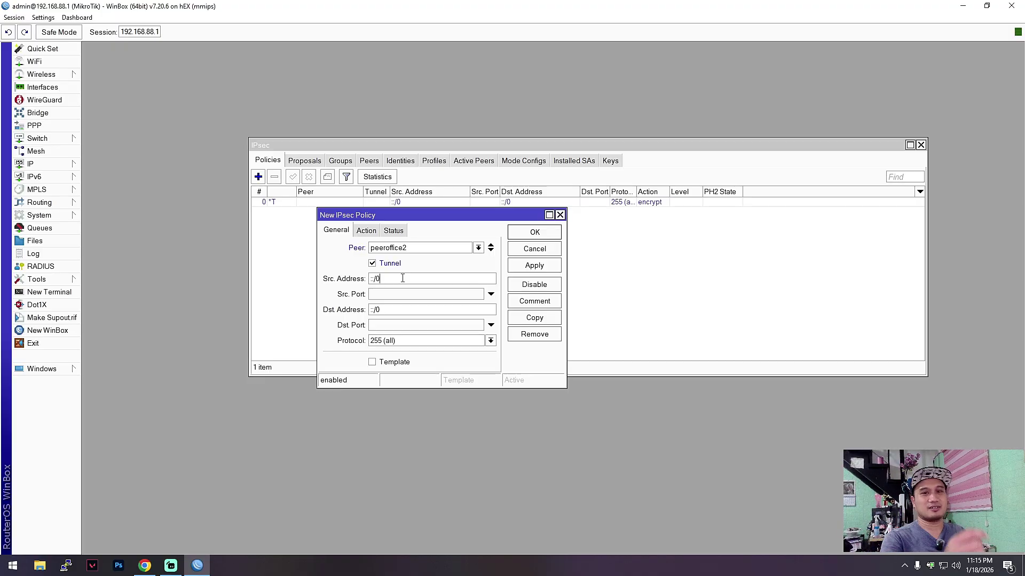
{"action": "left_click_drag", "start_coordinate": [439, 224], "coordinate": [423, 226]}
{"action": "left_click_drag", "start_coordinate": [382, 285], "coordinate": [353, 278]}
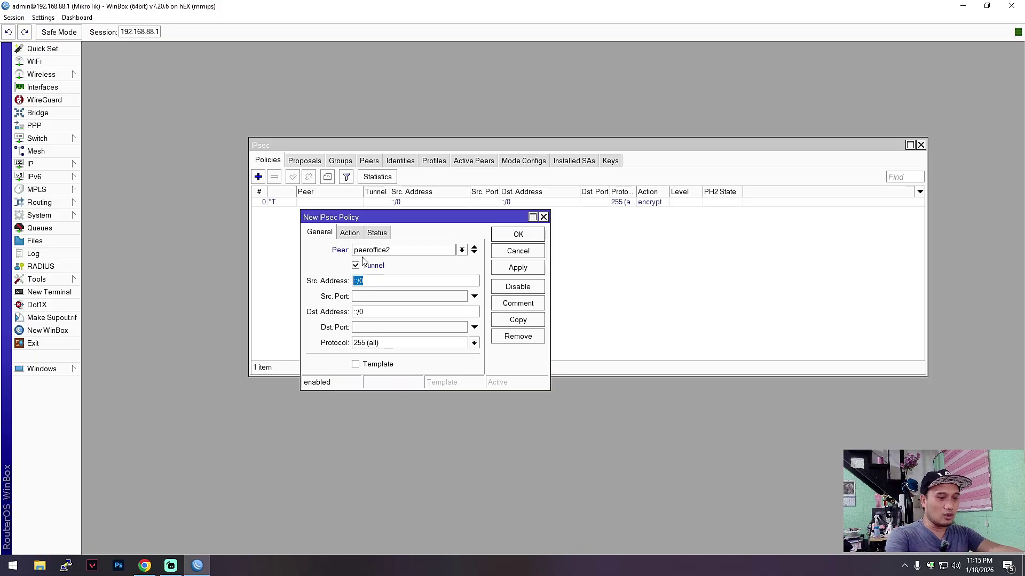
{"action": "type", "text": "192.168.88"}
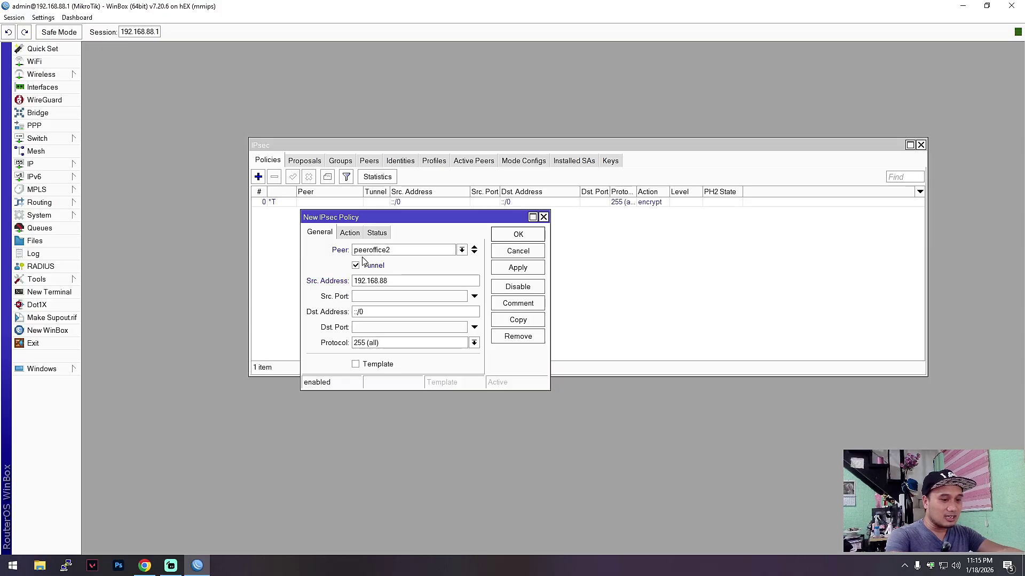
{"action": "type", "text": ".0/24"}
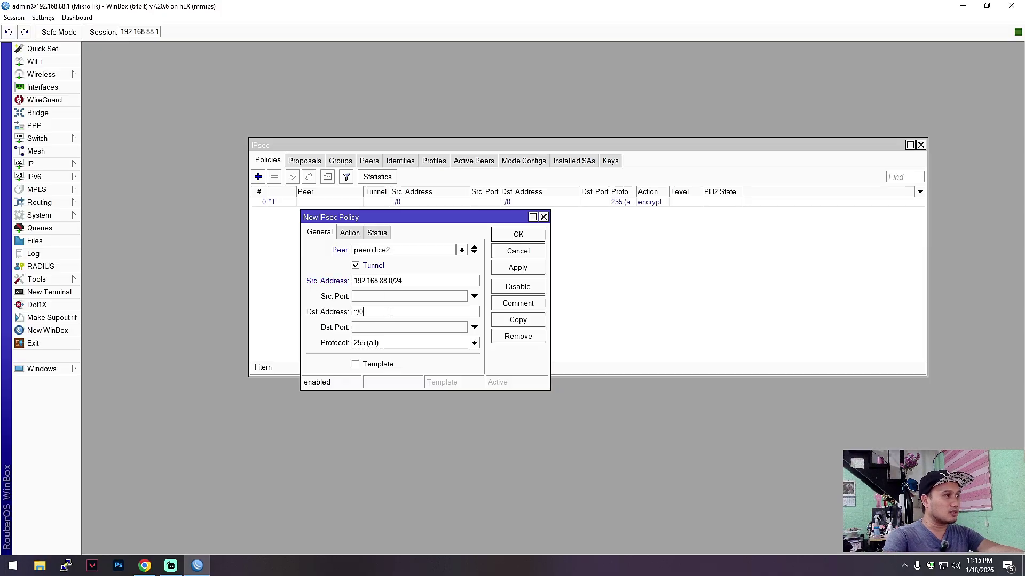
- Set the new policy's destination address to 192.168.0.0/24
{"action": "left_click_drag", "start_coordinate": [389, 312], "coordinate": [349, 312]}
{"action": "left_click", "coordinate": [379, 313]}
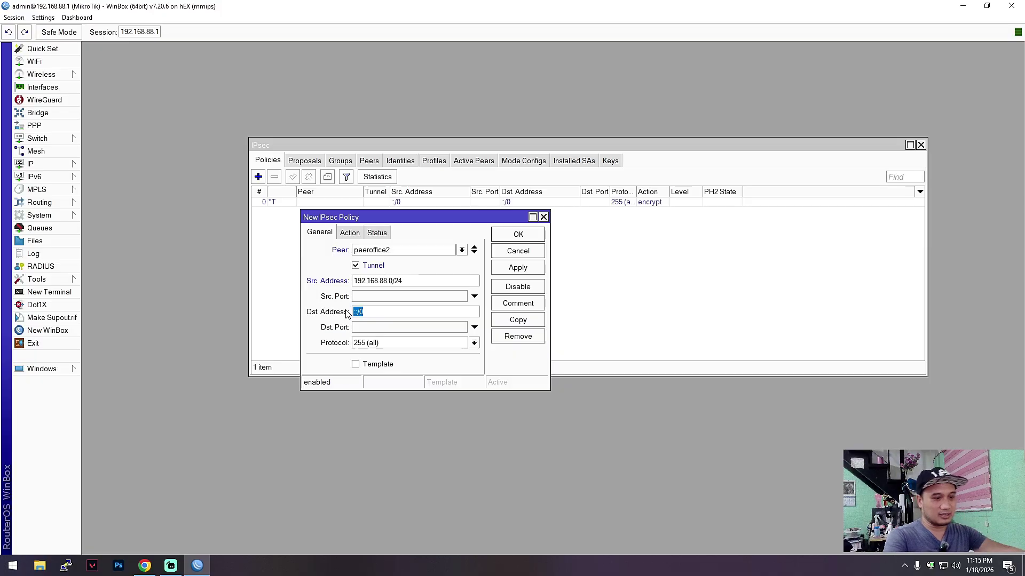
{"action": "type", "text": "192.168."}
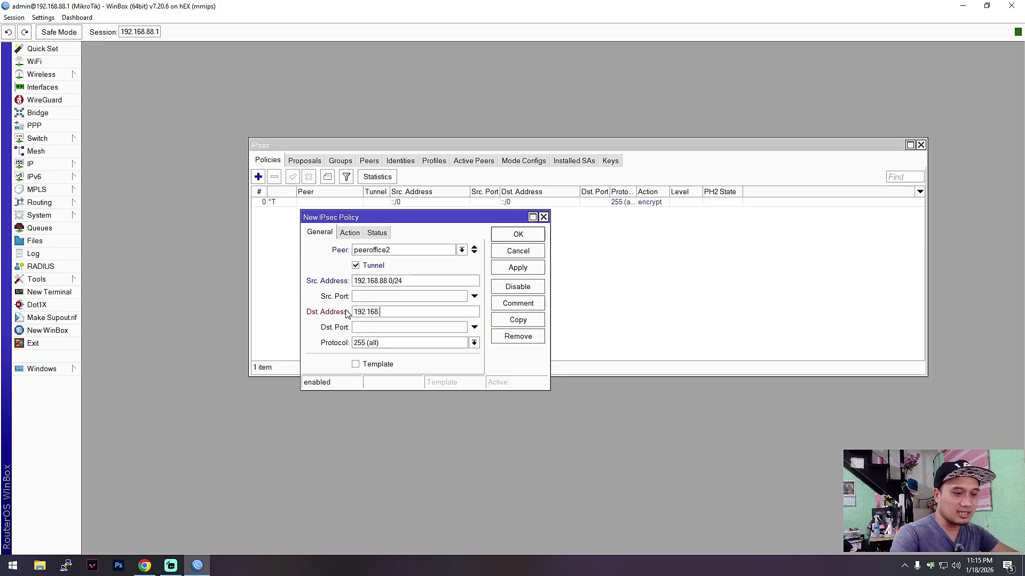
{"action": "type", "text": "0.0/24"}
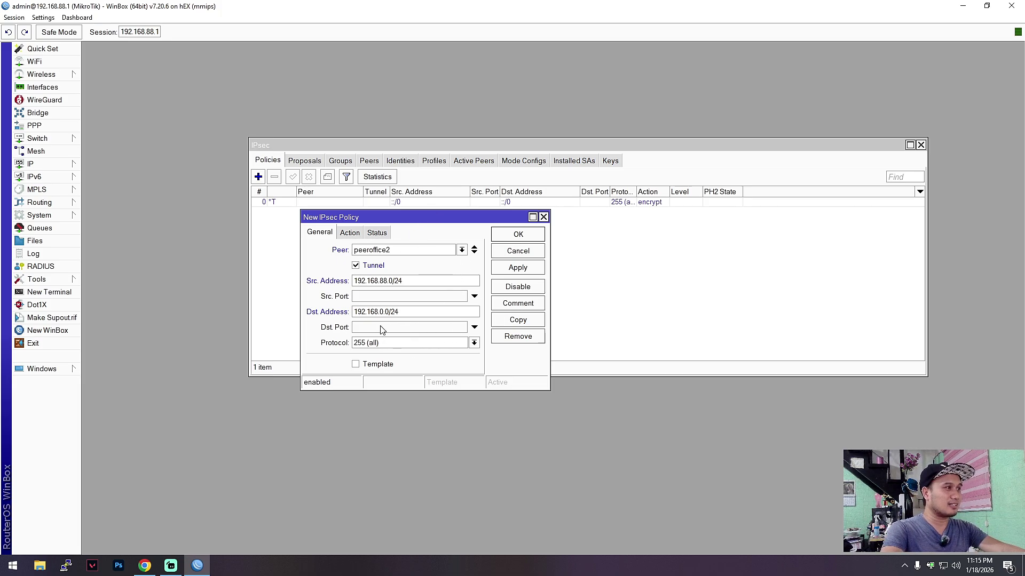
- Assign the proposaloffice2 proposal in the new policy's action settings
{"action": "left_click", "coordinate": [350, 233]}
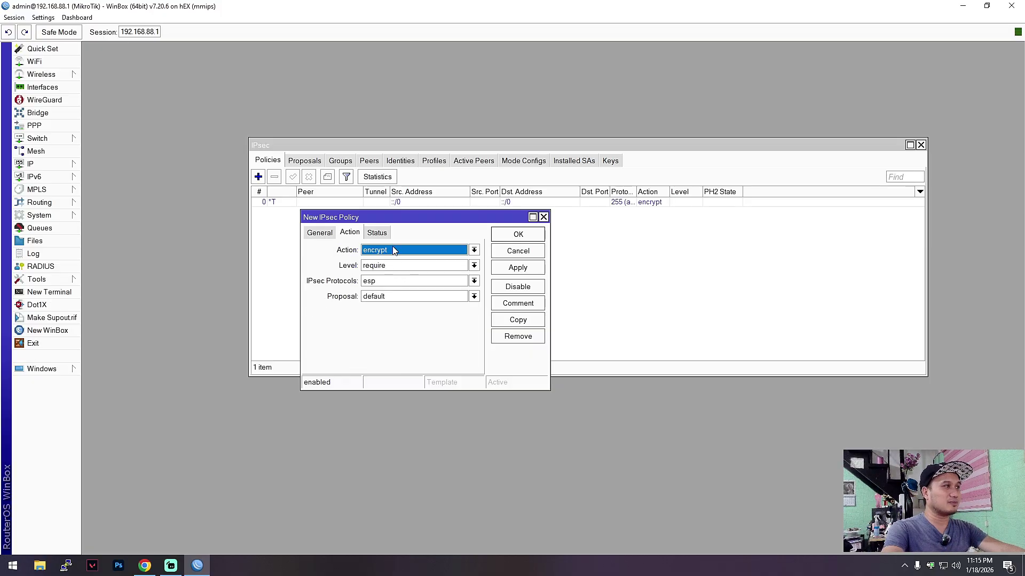
{"action": "left_click", "coordinate": [417, 252]}
{"action": "left_click", "coordinate": [418, 252]}
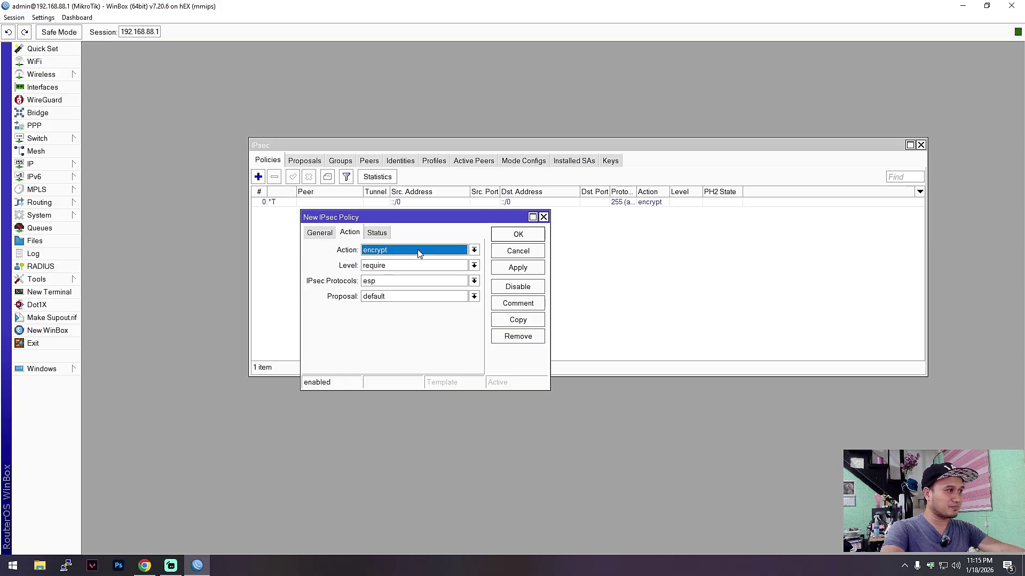
{"action": "left_click", "coordinate": [403, 297]}
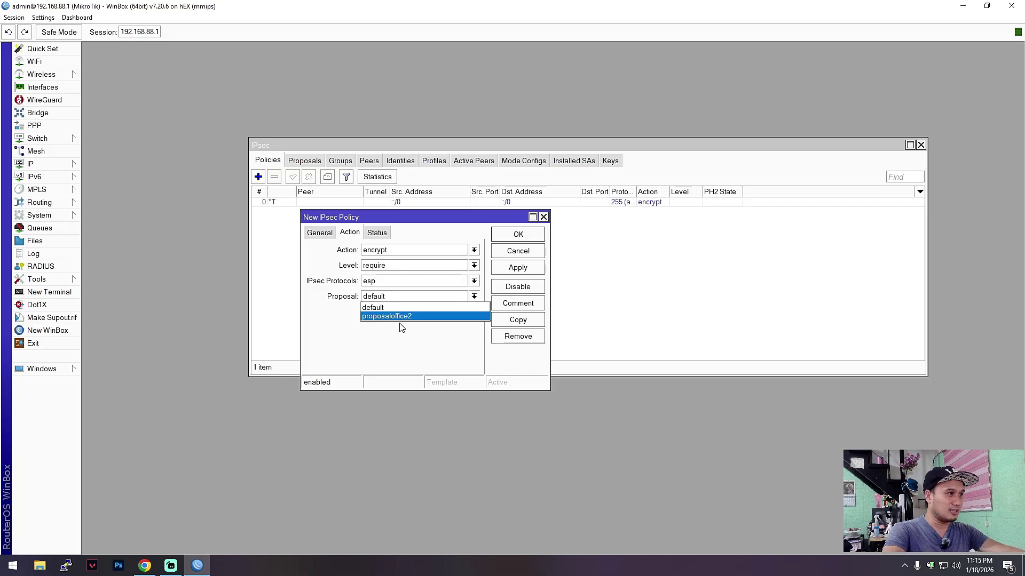
{"action": "left_click", "coordinate": [402, 316]}
{"action": "left_click", "coordinate": [390, 269]}
{"action": "left_click", "coordinate": [393, 267]}
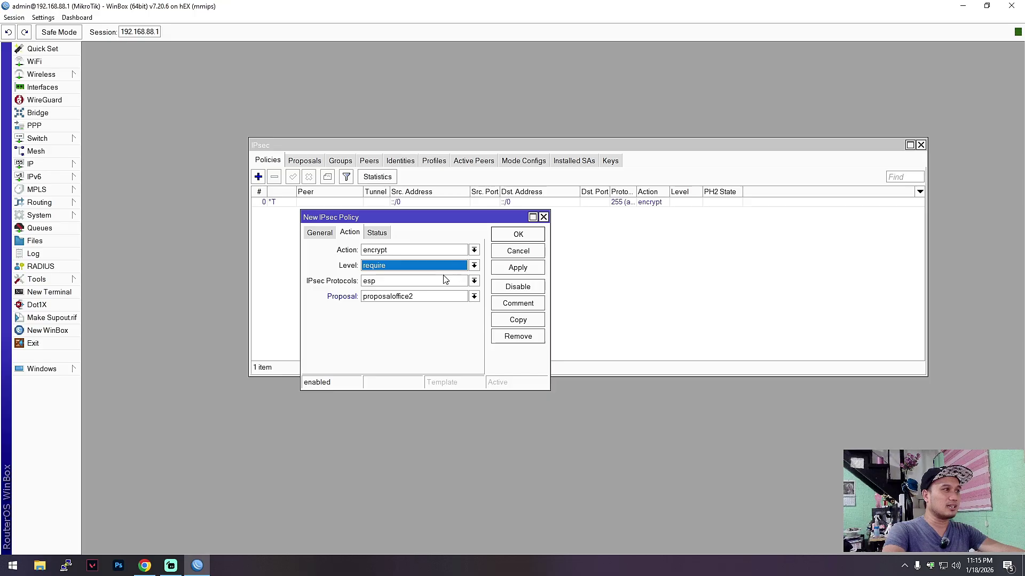
- Review the new policy's general and action settings, then apply and save the policy
{"action": "left_click", "coordinate": [383, 235]}
{"action": "left_click", "coordinate": [349, 238]}
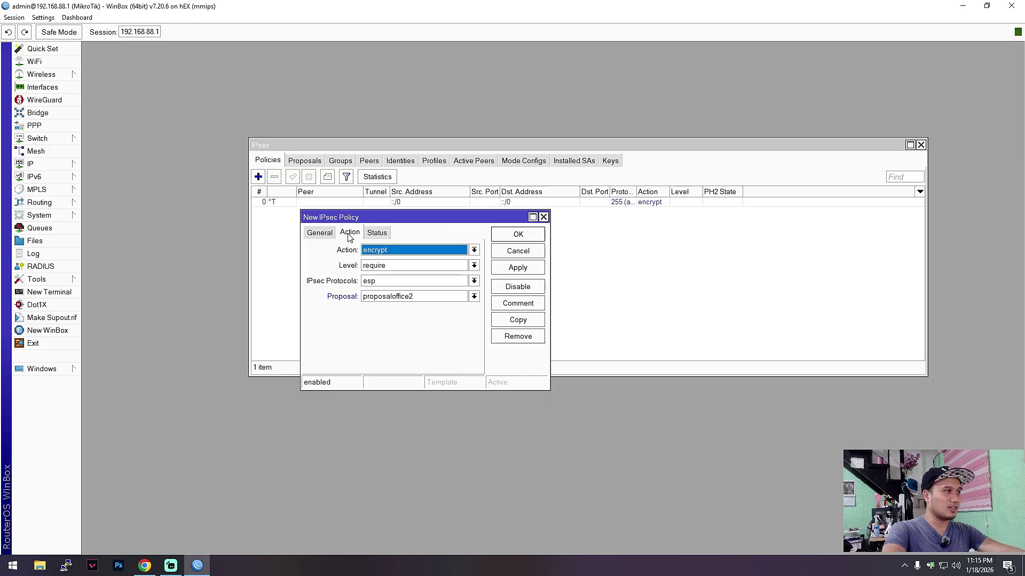
{"action": "left_click", "coordinate": [320, 235]}
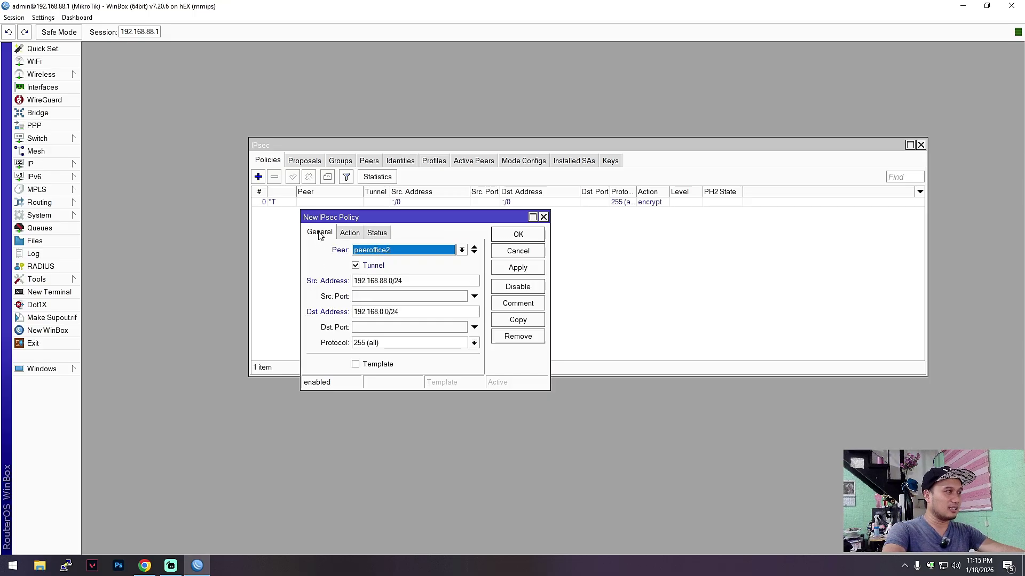
{"action": "left_click", "coordinate": [353, 237]}
{"action": "left_click", "coordinate": [516, 267]}
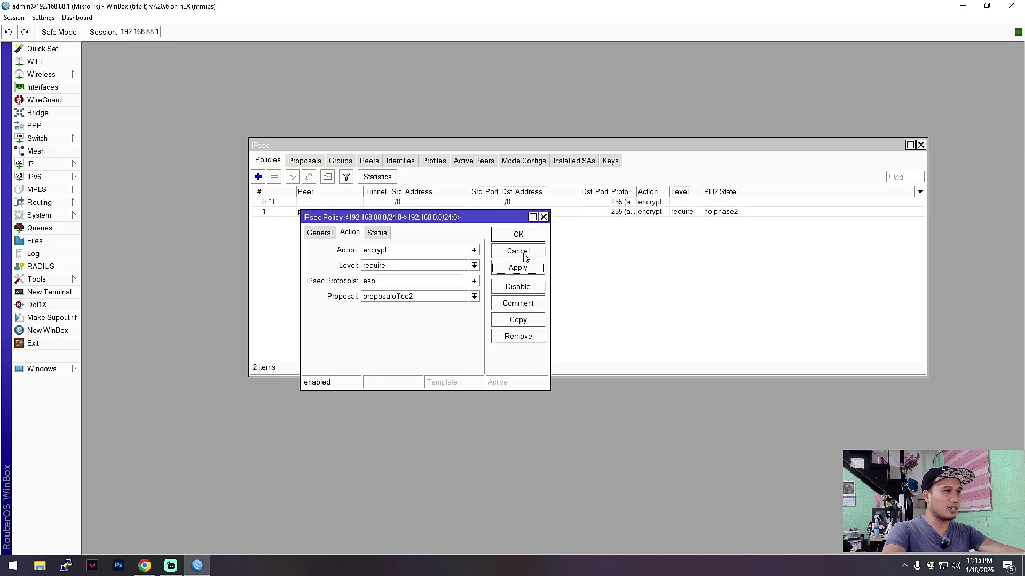
{"action": "left_click", "coordinate": [520, 237]}
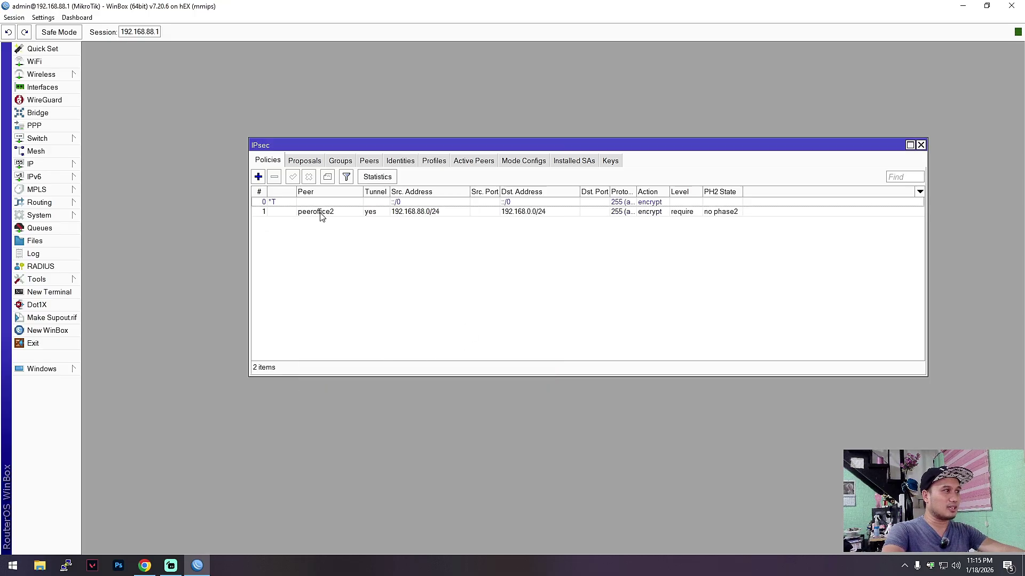
- Examine the peeroffice2 policy's phase 2 state, the IPsec proposals, the active peer's connection state and the mode configs
{"action": "left_click_drag", "start_coordinate": [407, 145], "coordinate": [380, 144]}
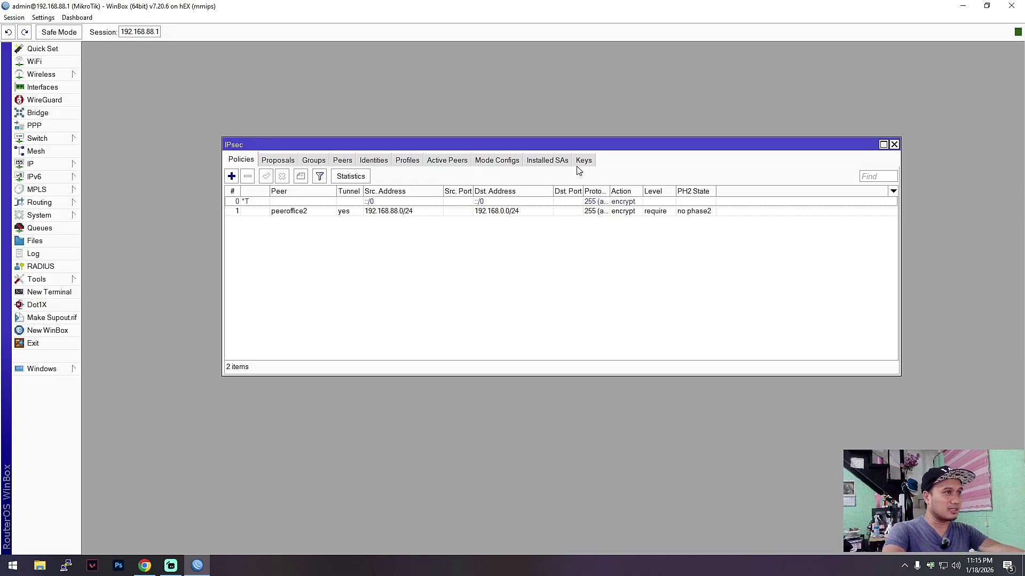
{"action": "left_click", "coordinate": [696, 212]}
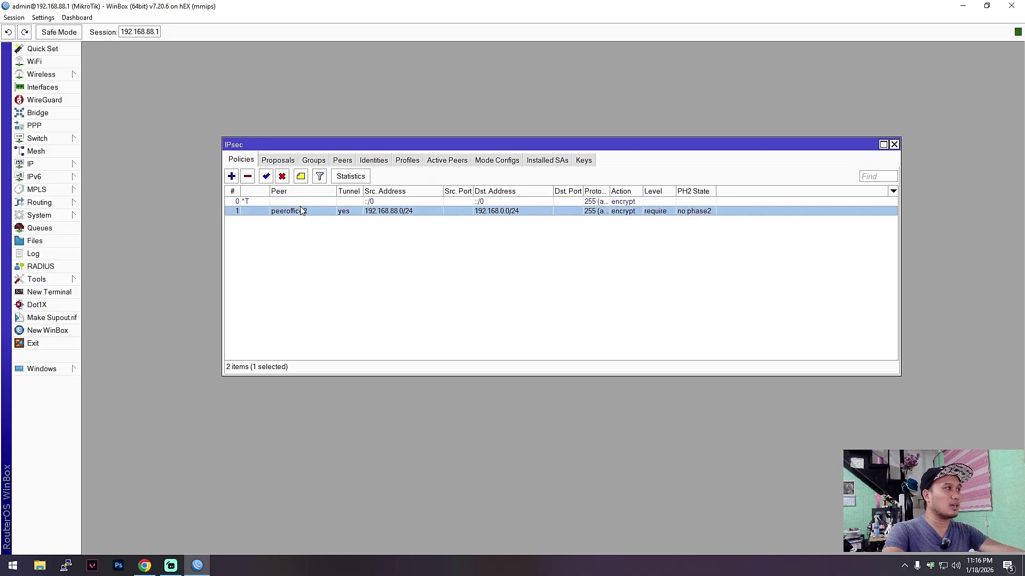
{"action": "left_click_drag", "start_coordinate": [286, 163], "coordinate": [287, 166]}
{"action": "left_click", "coordinate": [287, 165]}
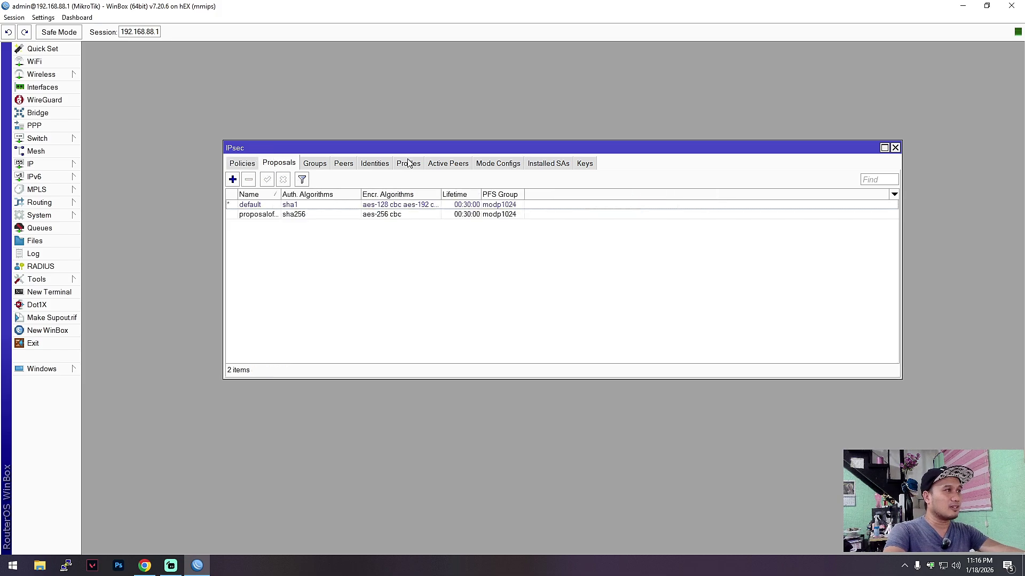
{"action": "left_click", "coordinate": [449, 166]}
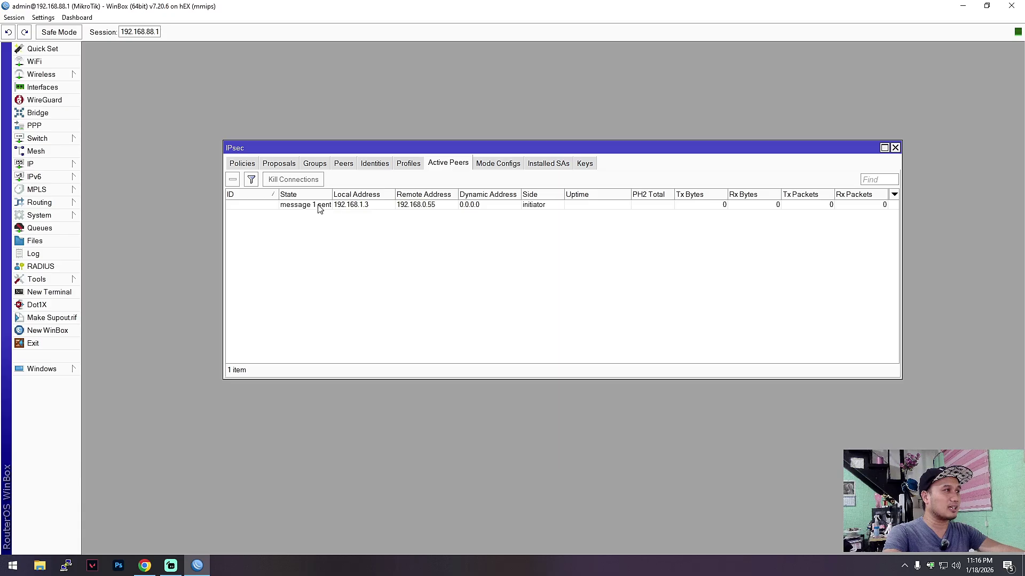
{"action": "left_click", "coordinate": [295, 207]}
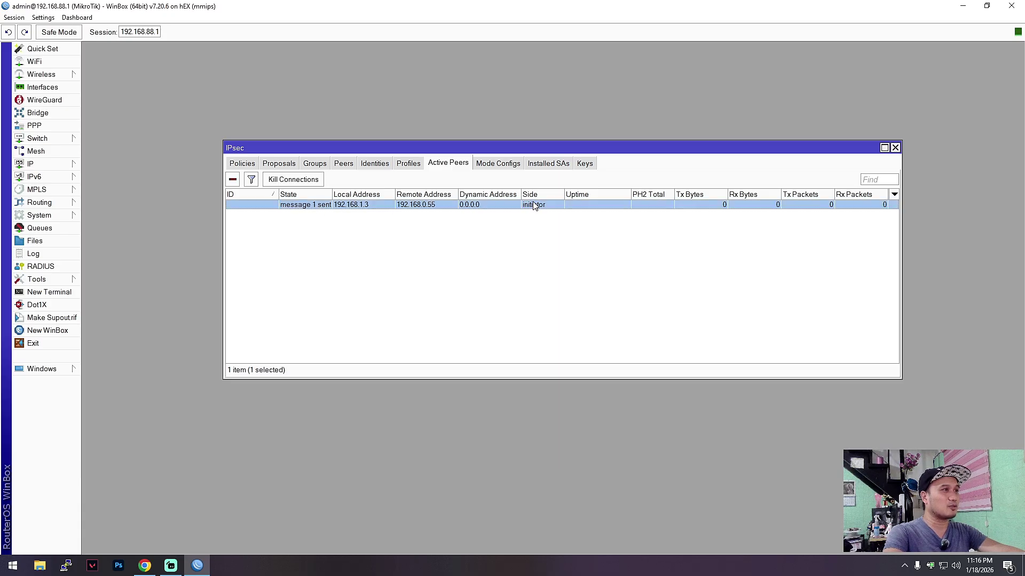
{"action": "left_click", "coordinate": [507, 170]}
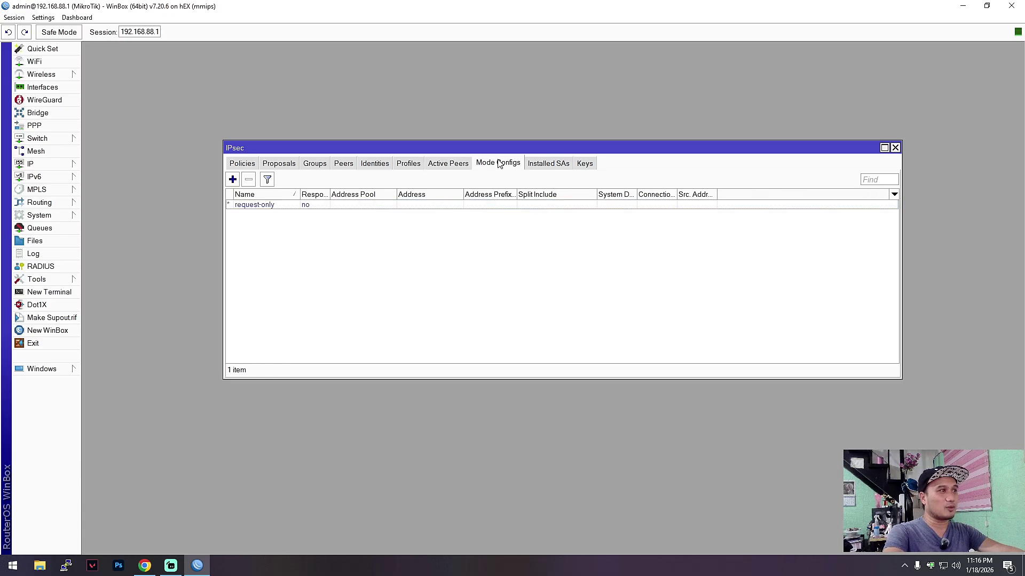
- Review the installed SAs, peers, groups, proposals and policies of the IPsec configuration
{"action": "left_click", "coordinate": [551, 169]}
{"action": "left_click", "coordinate": [343, 165]}
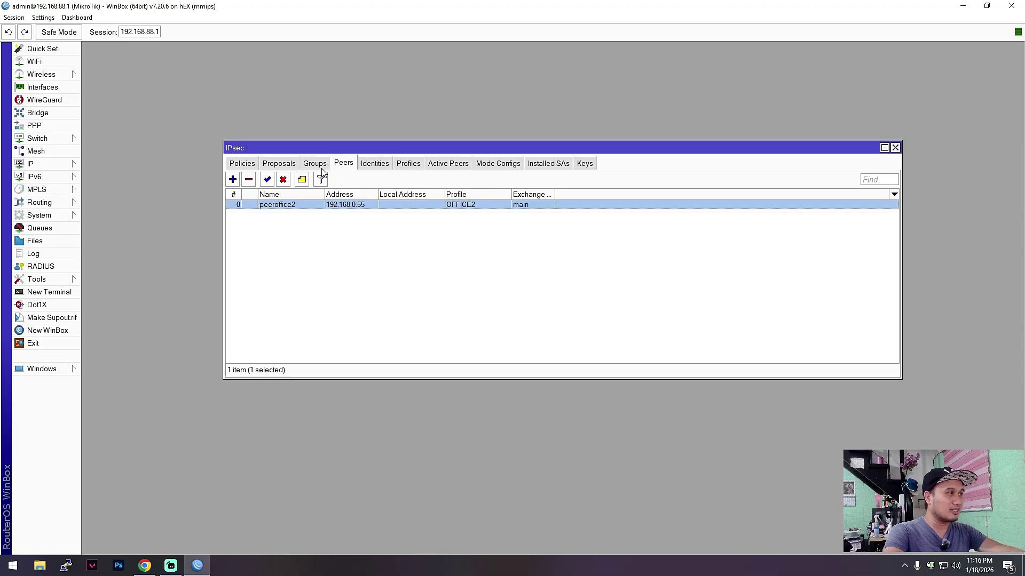
{"action": "left_click", "coordinate": [317, 165]}
{"action": "left_click", "coordinate": [291, 166]}
{"action": "left_click", "coordinate": [245, 167]}
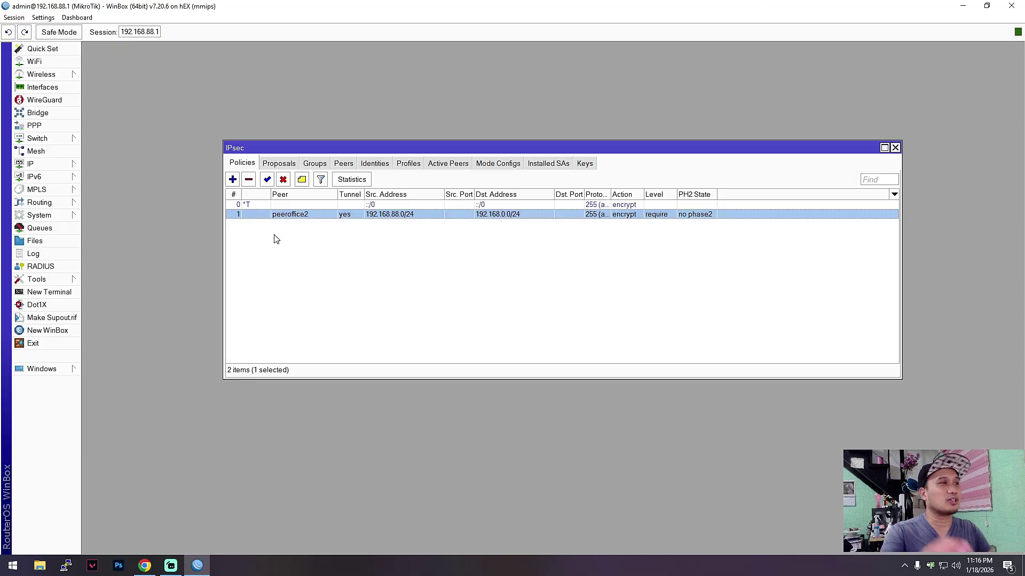
{"action": "left_click_drag", "start_coordinate": [485, 148], "coordinate": [493, 134]}
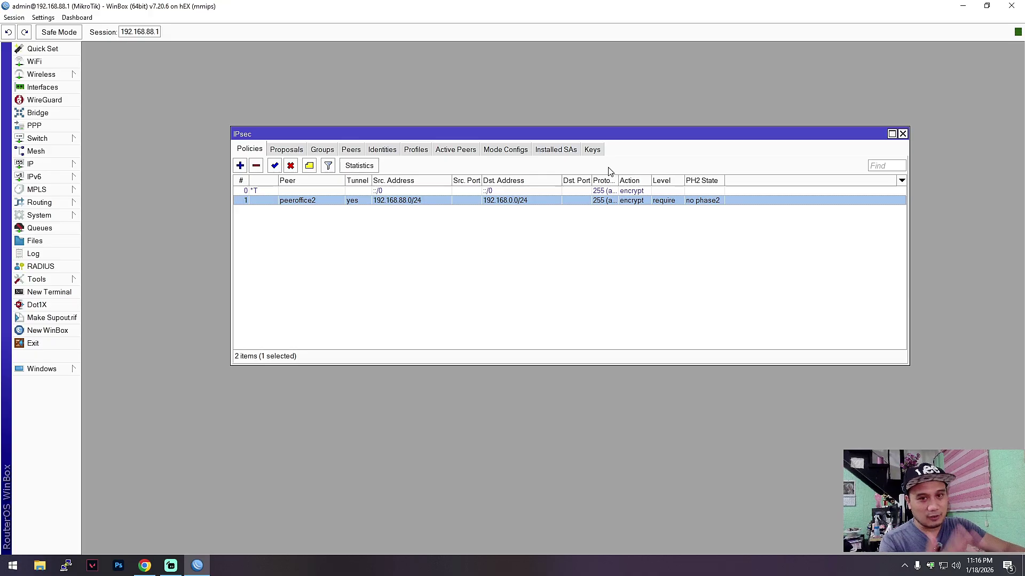
- Review the OFFICE2 profile's hash, encryption and DH group settings, then apply and close it
{"action": "left_click", "coordinate": [418, 152]}
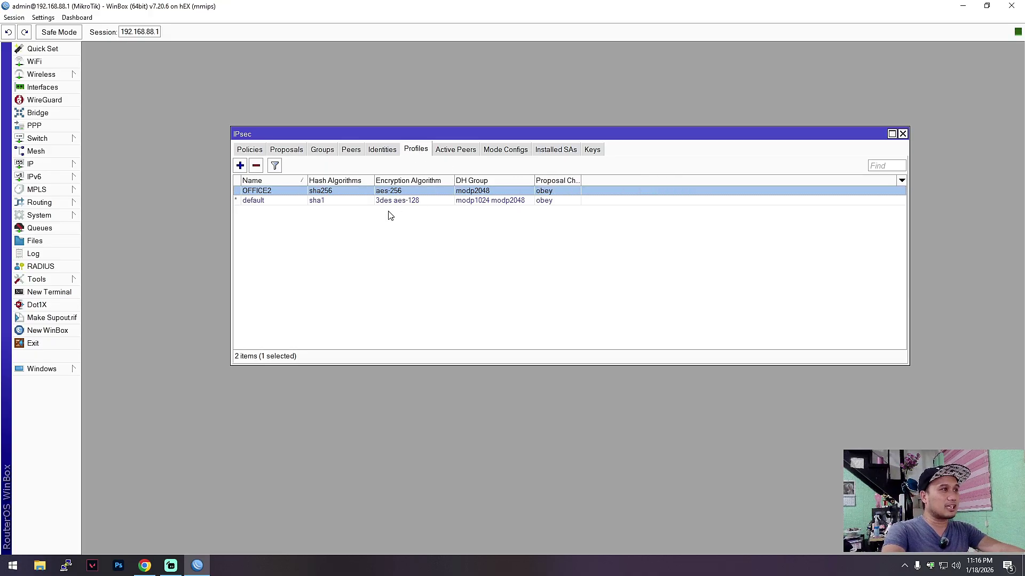
{"action": "double_click", "coordinate": [285, 193]}
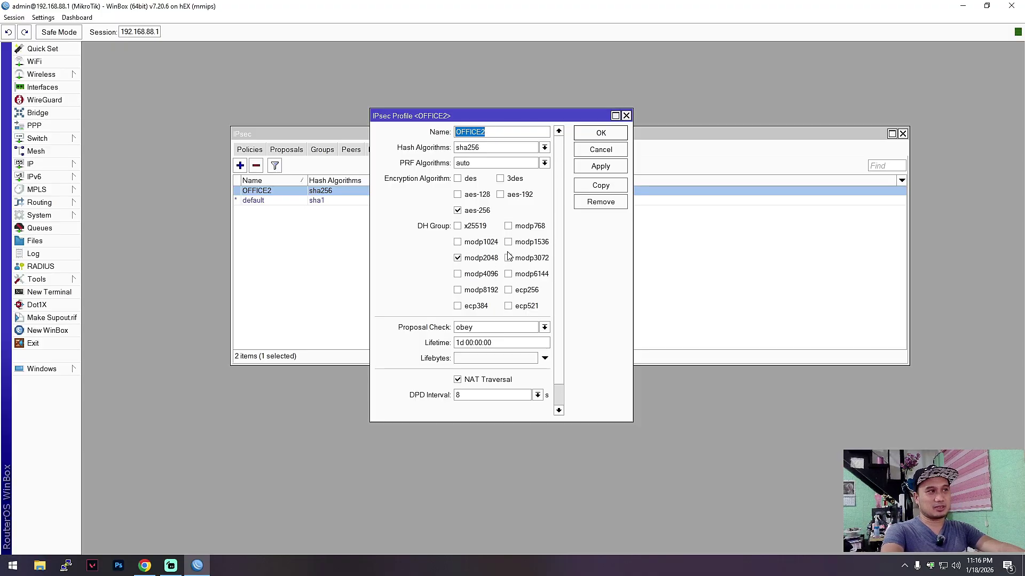
{"action": "left_click_drag", "start_coordinate": [544, 117], "coordinate": [511, 128]}
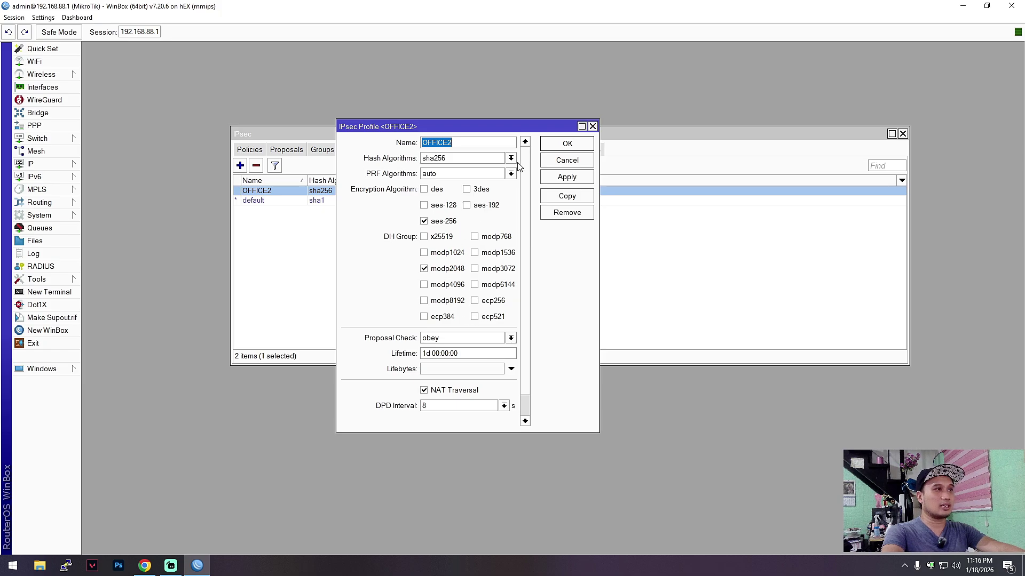
{"action": "left_click", "coordinate": [566, 180]}
{"action": "left_click", "coordinate": [567, 144]}
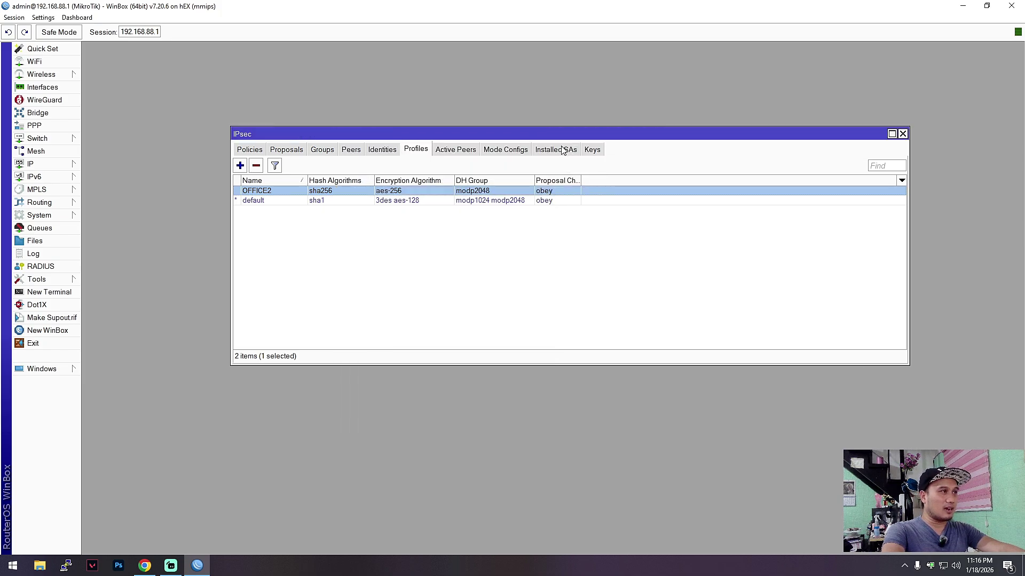
- Open the peeroffice2 peer and glance at the pfSense IPsec tunnel list in Chrome before returning to WinBox
{"action": "left_click", "coordinate": [350, 152]}
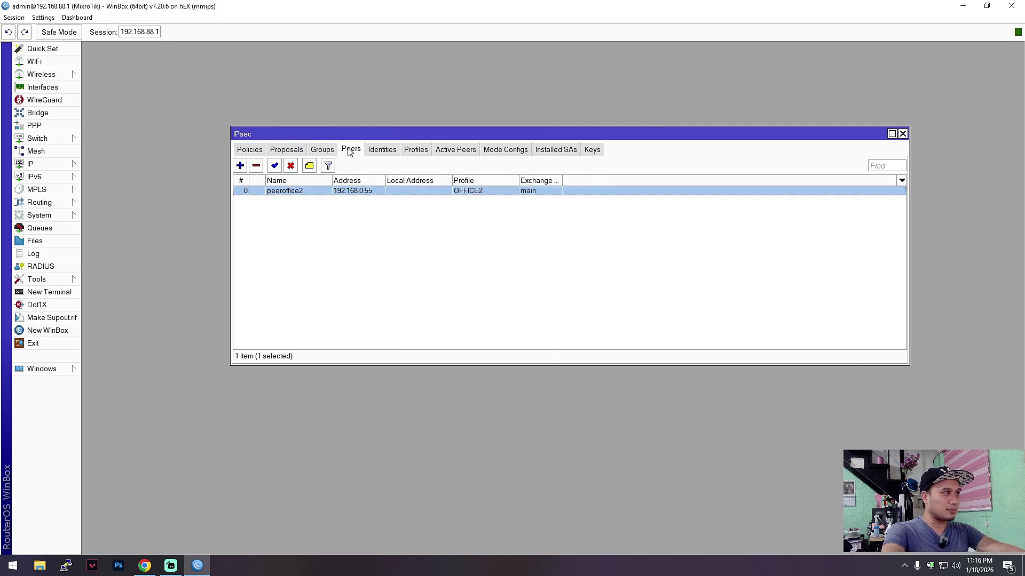
{"action": "double_click", "coordinate": [301, 194]}
{"action": "left_click_drag", "start_coordinate": [520, 226], "coordinate": [476, 235]}
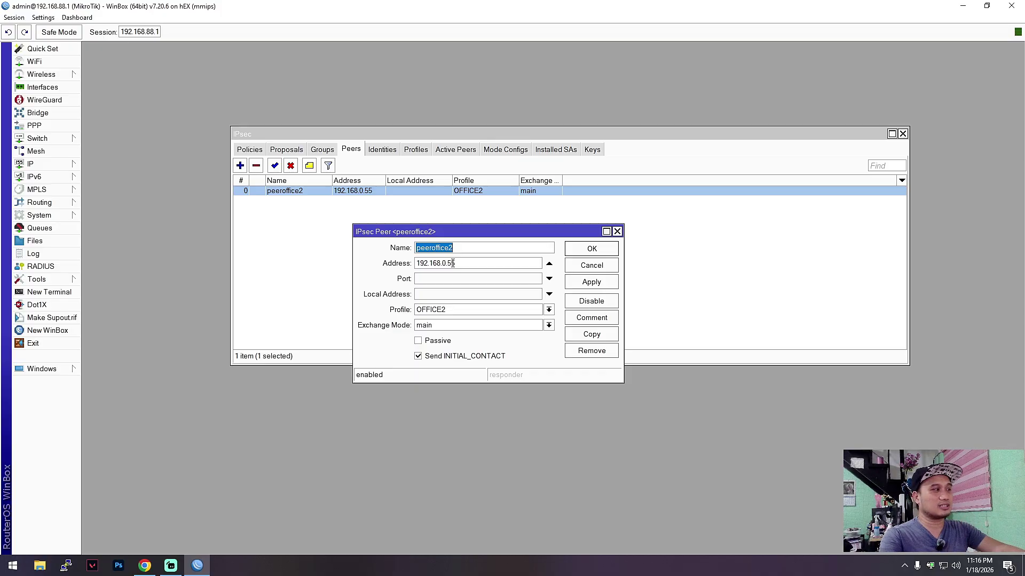
{"action": "left_click", "coordinate": [144, 565]}
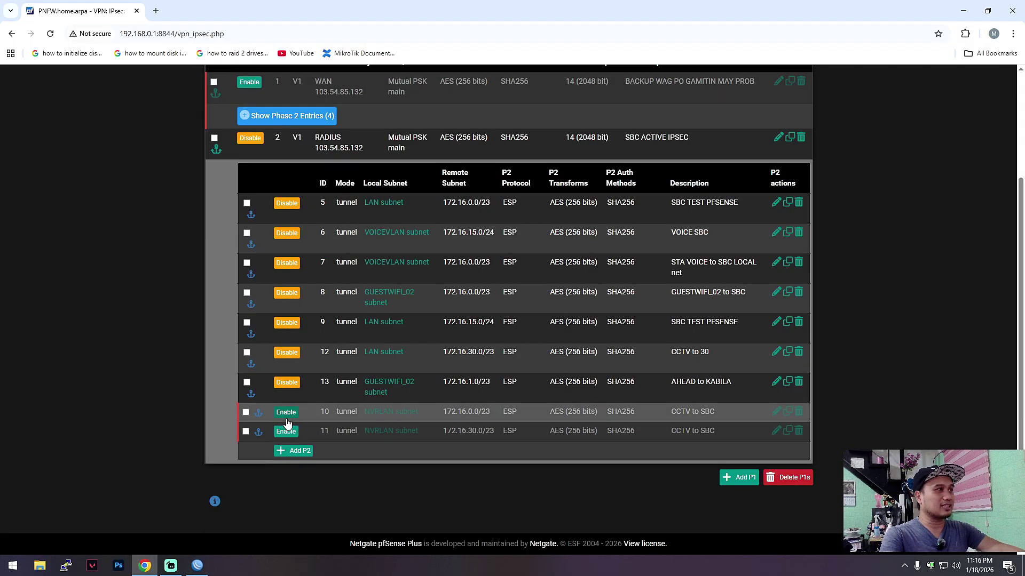
{"action": "left_click", "coordinate": [963, 11]}
- Check the peeroffice2 peer's address, select profile OFFICE2 and exchange mode main, and save the peer
{"action": "left_click_drag", "start_coordinate": [508, 232], "coordinate": [505, 237]}
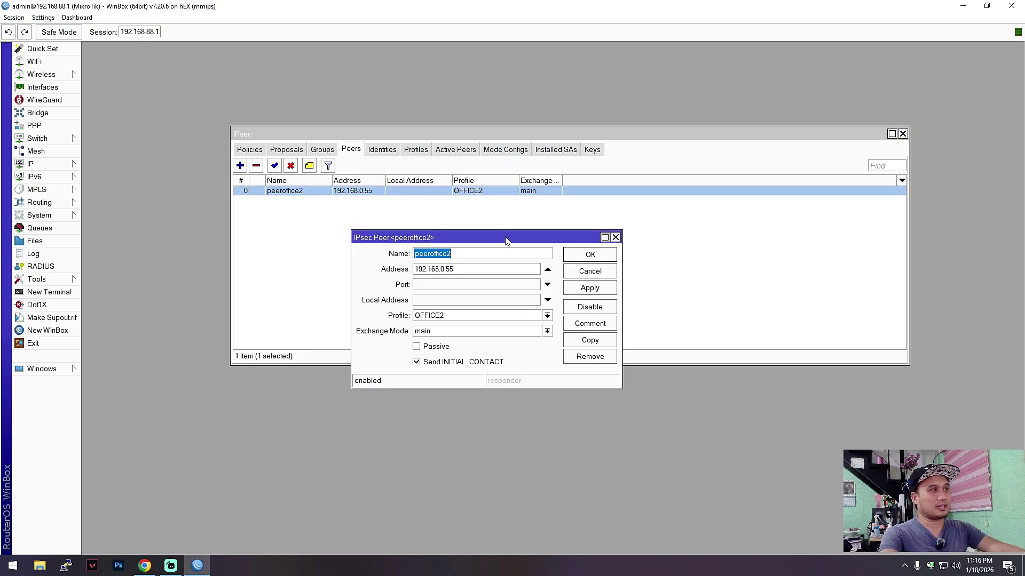
{"action": "left_click_drag", "start_coordinate": [479, 270], "coordinate": [415, 264]}
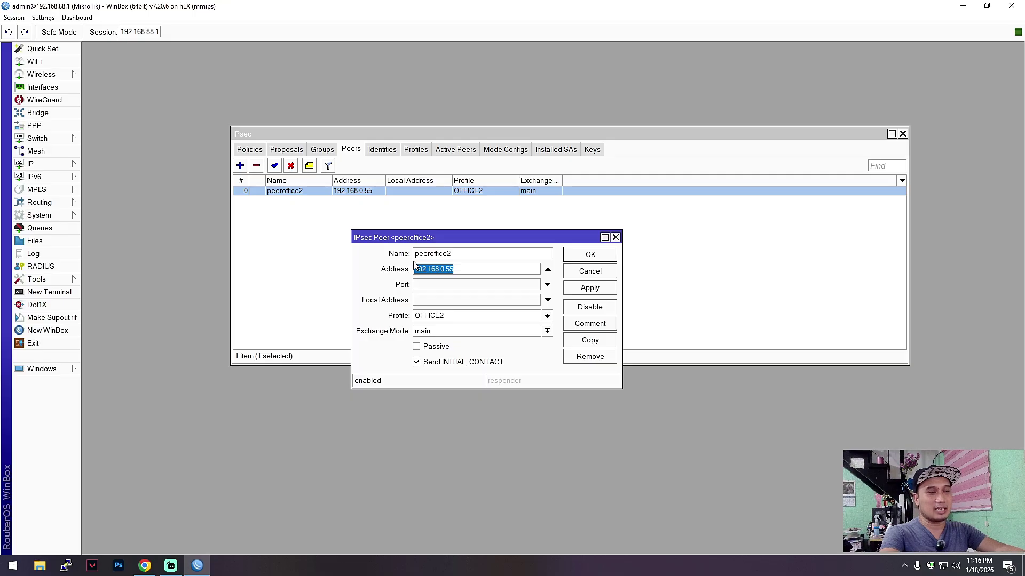
{"action": "left_click_drag", "start_coordinate": [477, 238], "coordinate": [412, 276]}
{"action": "left_click", "coordinate": [469, 273]}
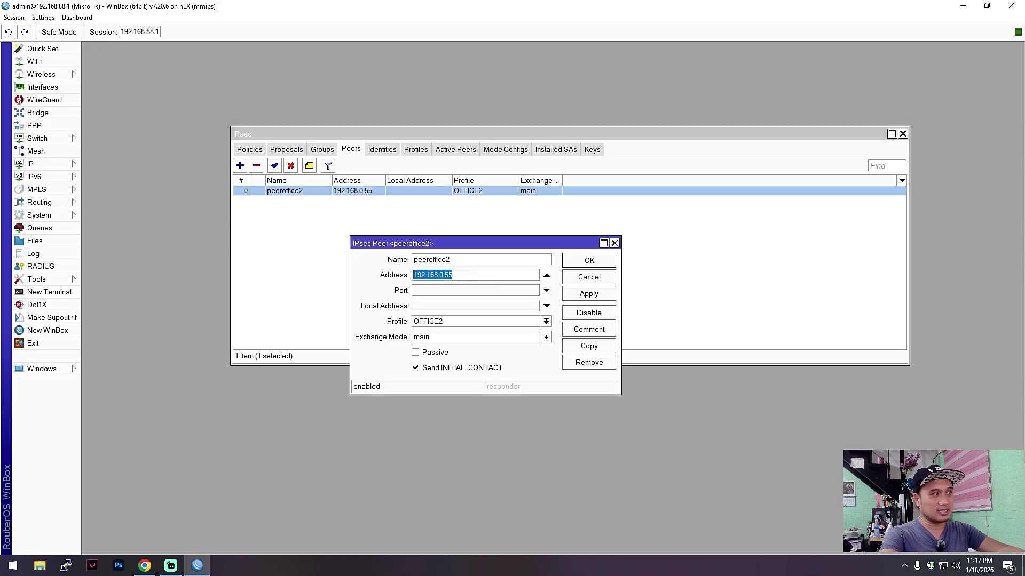
{"action": "left_click", "coordinate": [469, 321]}
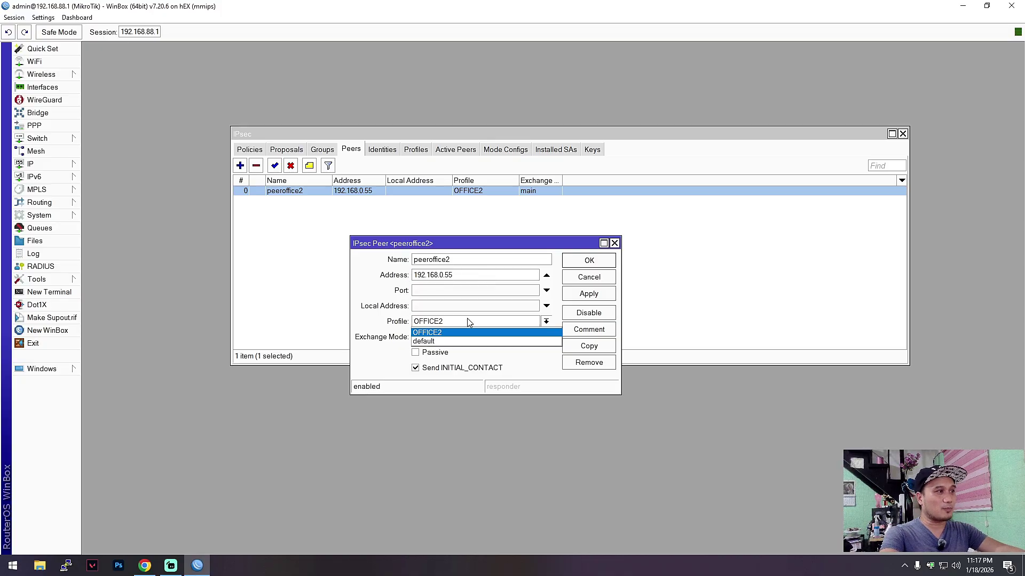
{"action": "left_click", "coordinate": [450, 330]}
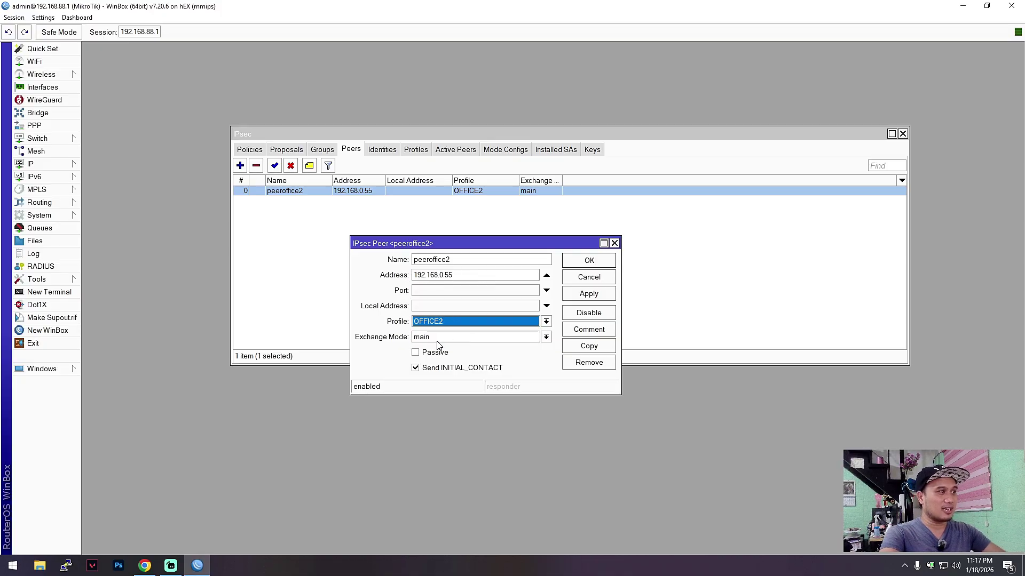
{"action": "left_click", "coordinate": [439, 338]}
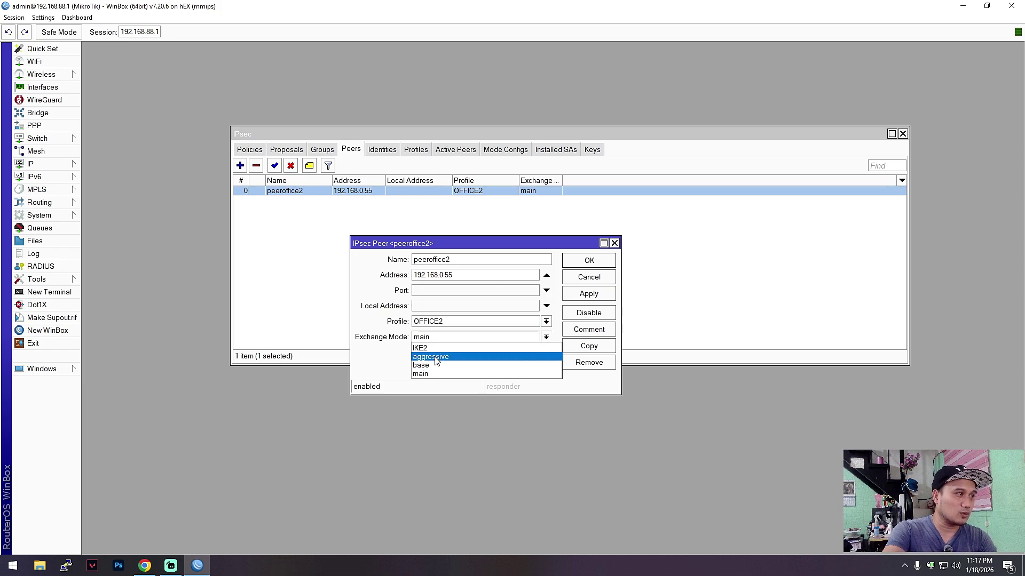
{"action": "left_click", "coordinate": [425, 373]}
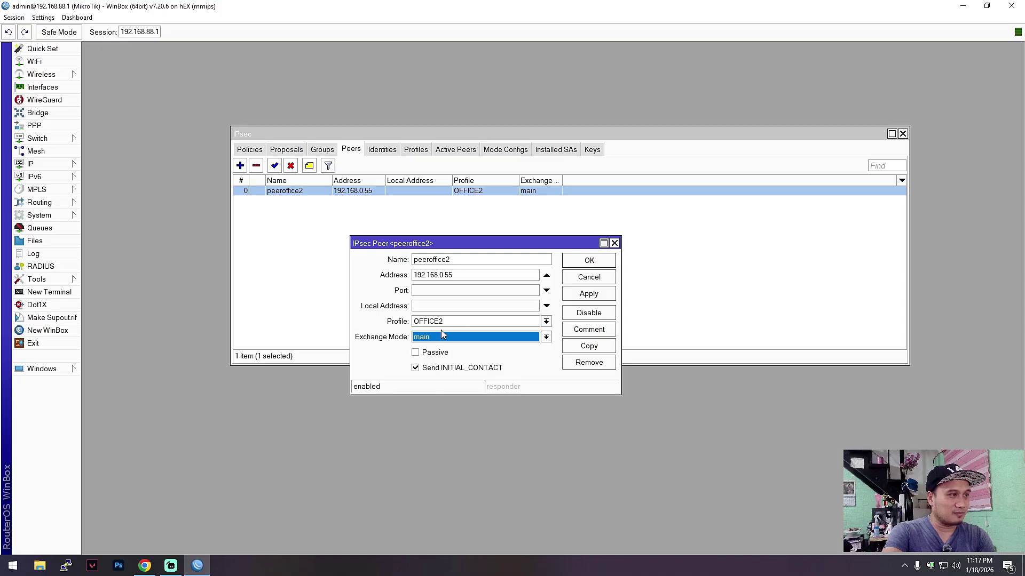
{"action": "left_click", "coordinate": [581, 294]}
{"action": "left_click", "coordinate": [594, 265]}
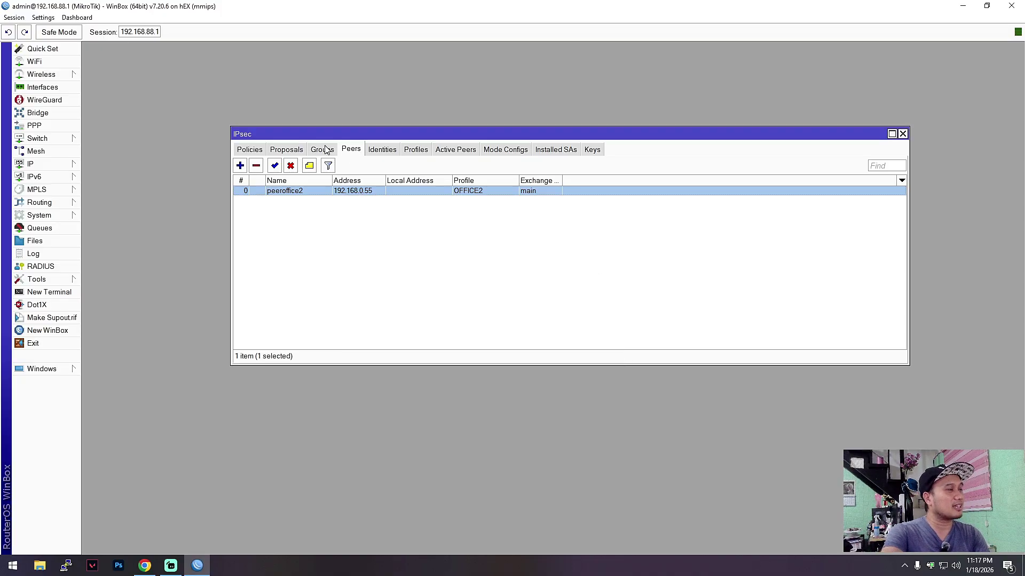
- Review the peeroffice2 identity's pre-shared key authentication settings, then apply and close it
{"action": "left_click", "coordinate": [383, 150]}
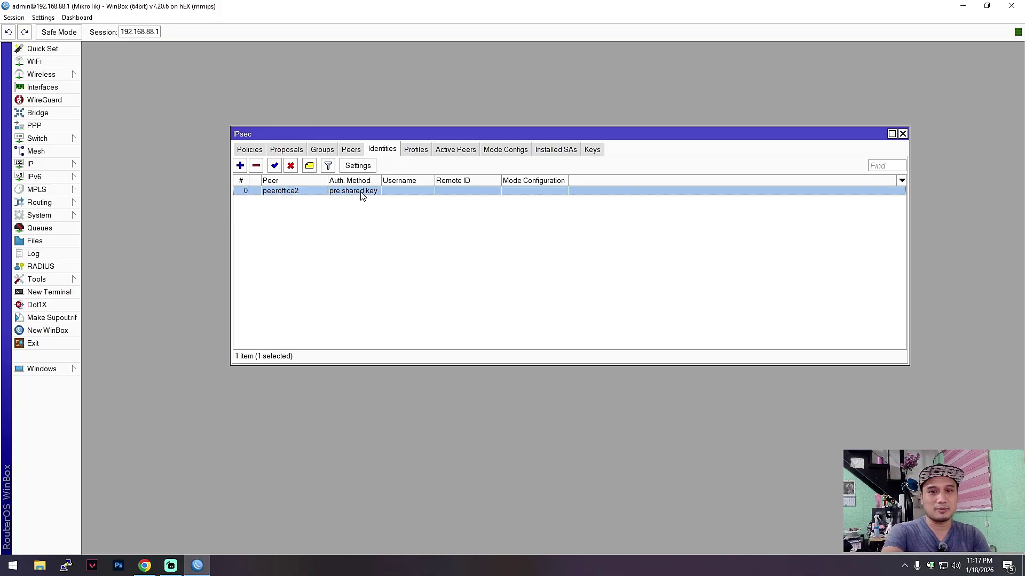
{"action": "double_click", "coordinate": [338, 192]}
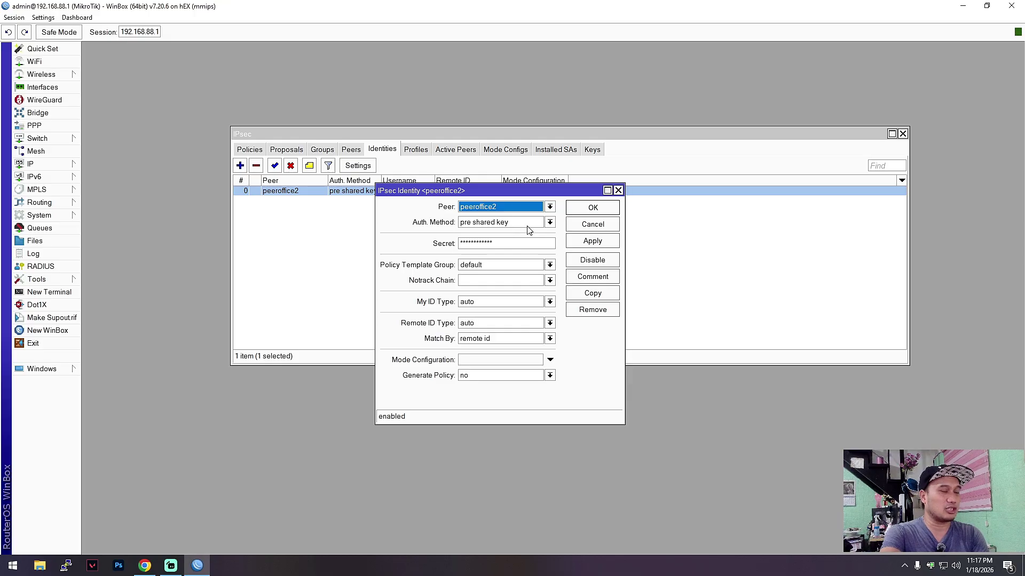
{"action": "left_click", "coordinate": [591, 243]}
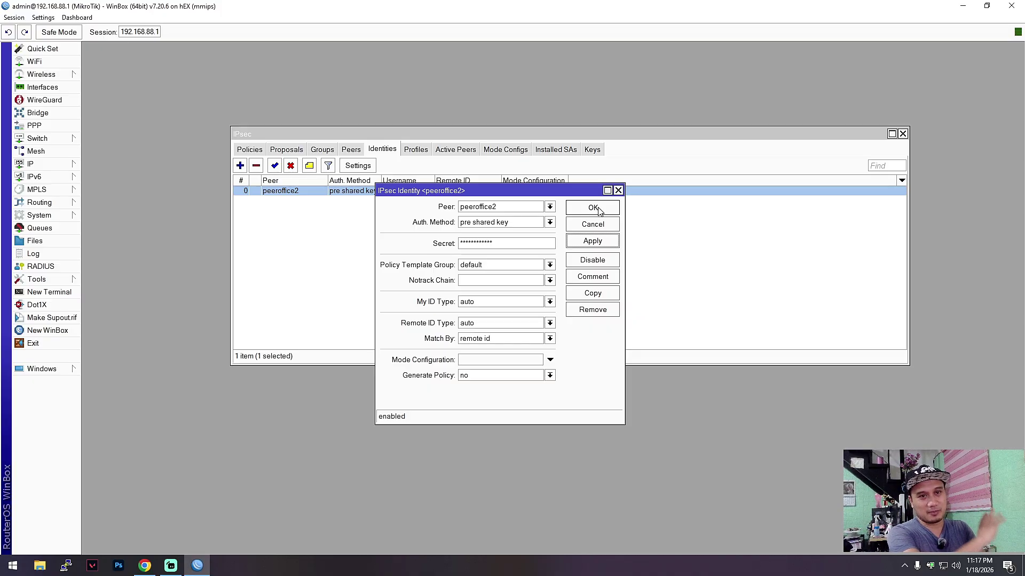
{"action": "left_click", "coordinate": [593, 208]}
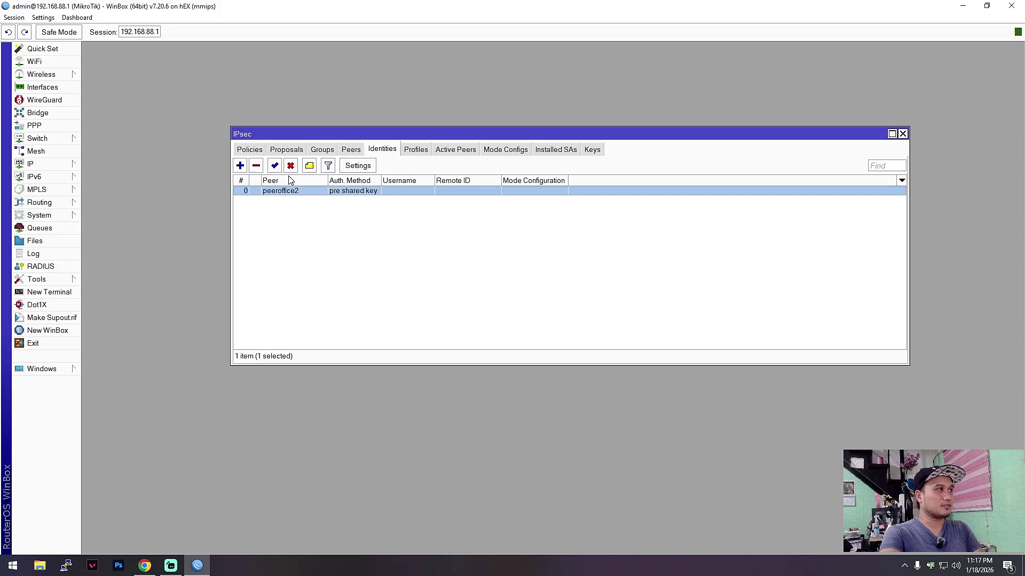
- Review the proposaloffice2 proposal's authentication and encryption algorithms, then apply and close it
{"action": "left_click", "coordinate": [291, 155]}
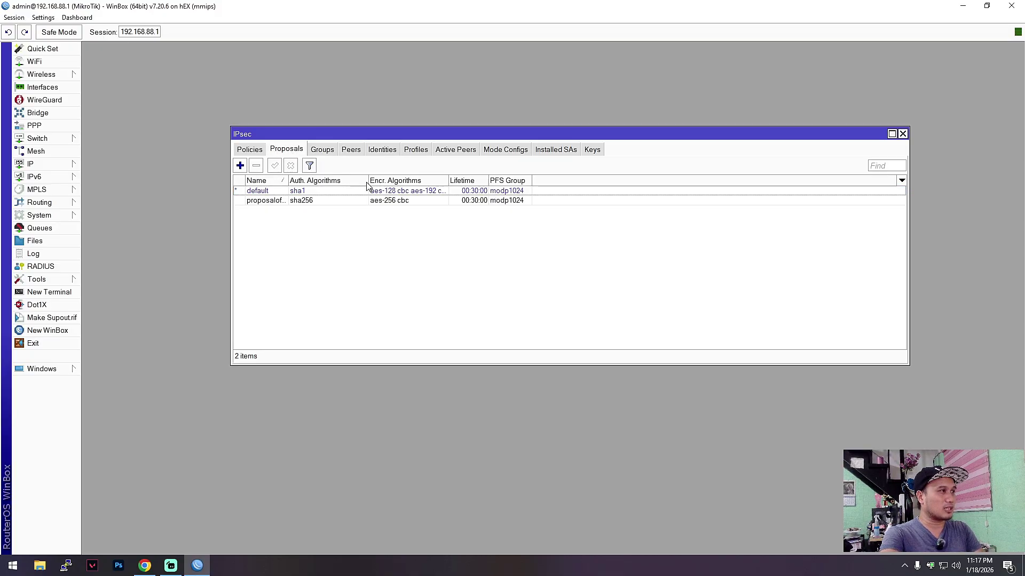
{"action": "double_click", "coordinate": [271, 202]}
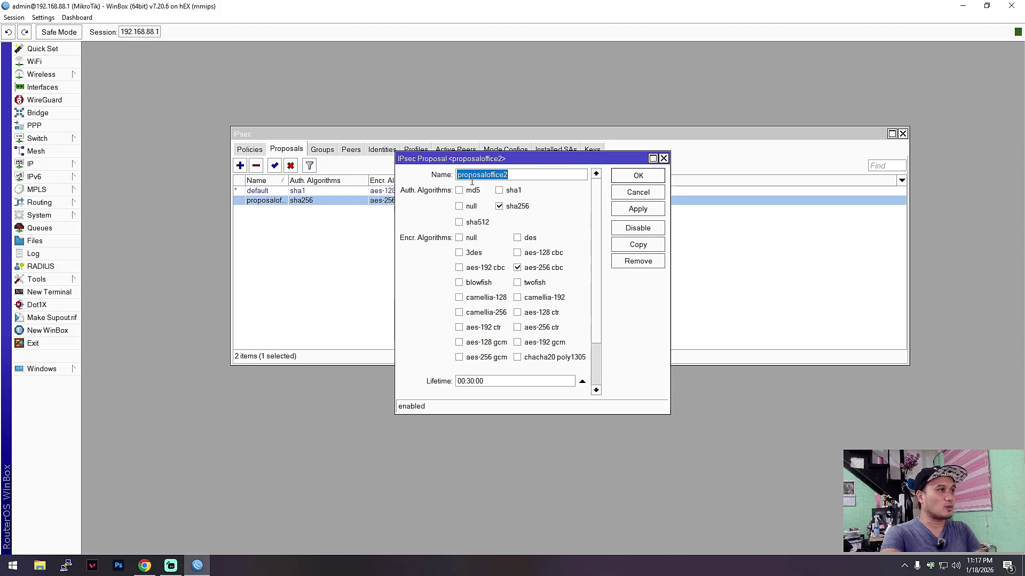
{"action": "left_click_drag", "start_coordinate": [516, 162], "coordinate": [483, 168]}
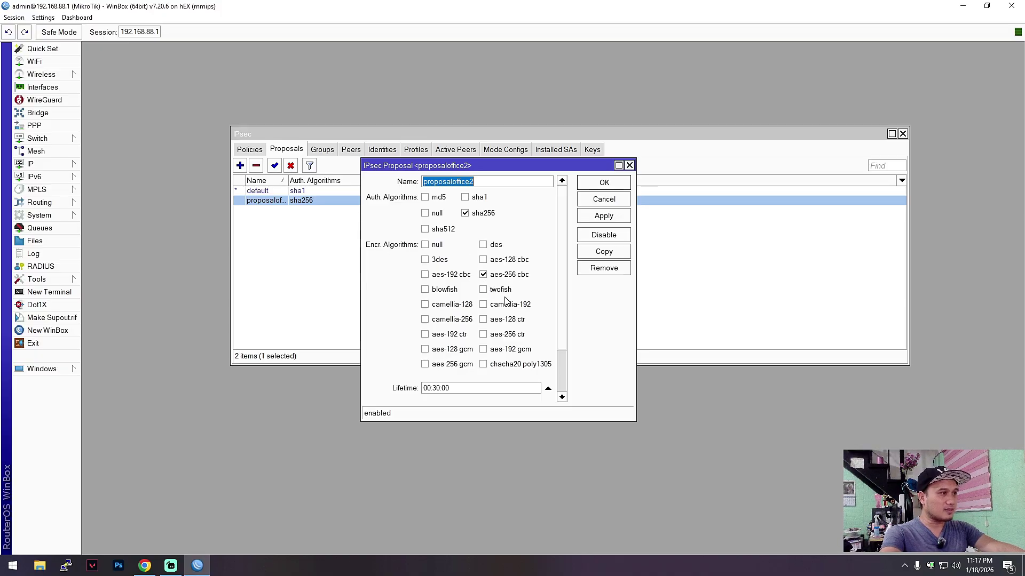
{"action": "left_click", "coordinate": [602, 217]}
{"action": "left_click", "coordinate": [609, 185]}
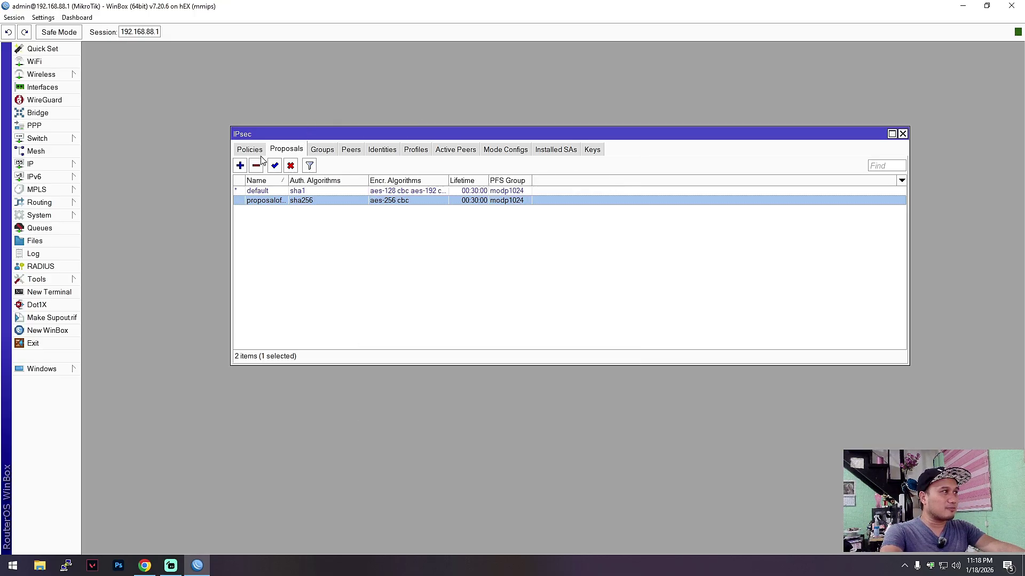
- Open the peeroffice2 policy and check the source and destination addresses in its general settings
{"action": "left_click", "coordinate": [246, 149]}
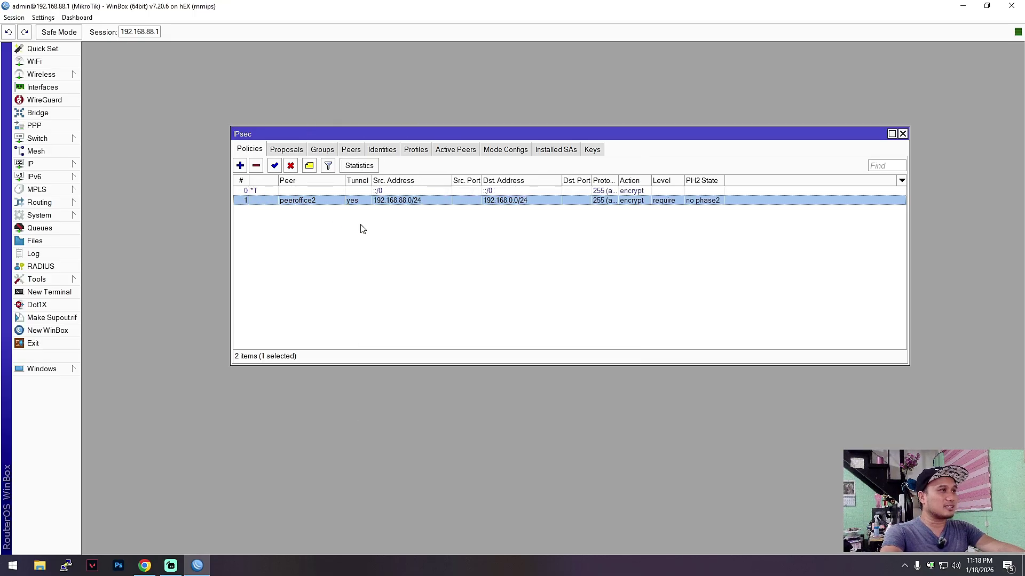
{"action": "double_click", "coordinate": [310, 202]}
{"action": "left_click_drag", "start_coordinate": [481, 213], "coordinate": [464, 225]}
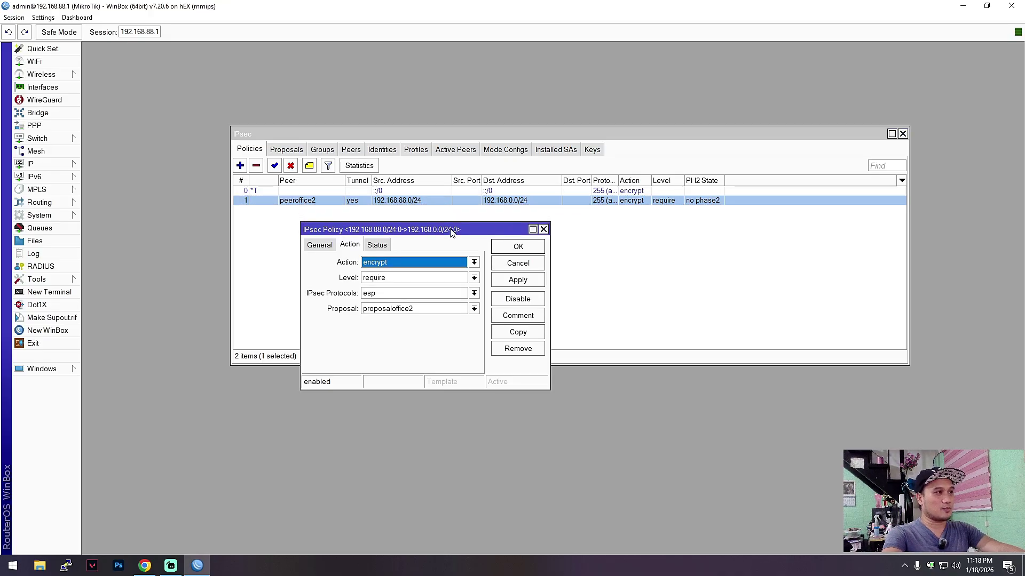
{"action": "left_click", "coordinate": [318, 246]}
{"action": "left_click_drag", "start_coordinate": [471, 222], "coordinate": [472, 190]}
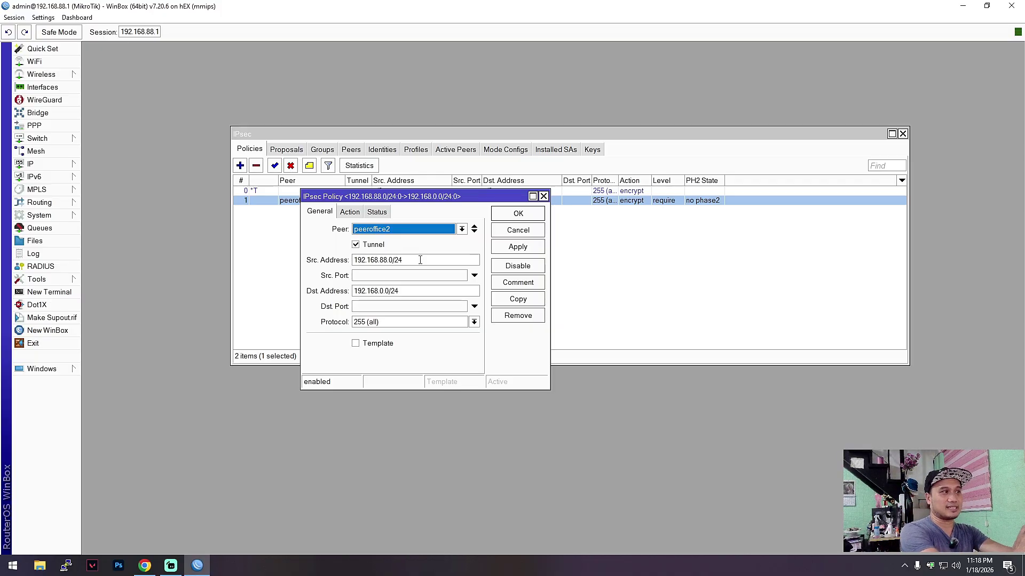
{"action": "left_click_drag", "start_coordinate": [420, 293], "coordinate": [342, 294]}
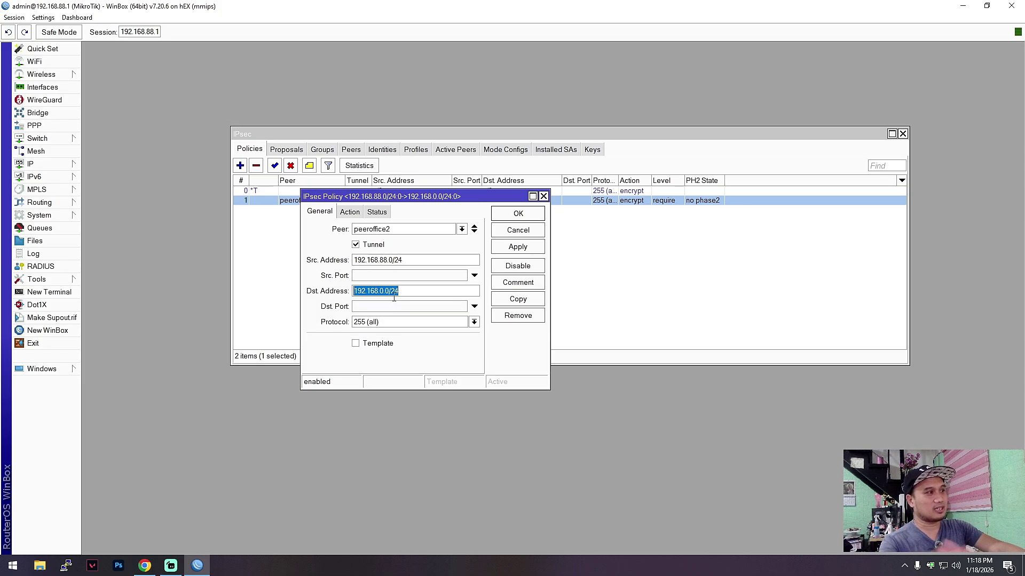
- Check the IPsec protocol and the assigned proposal in the peeroffice2 policy's action settings
{"action": "left_click", "coordinate": [350, 212]}
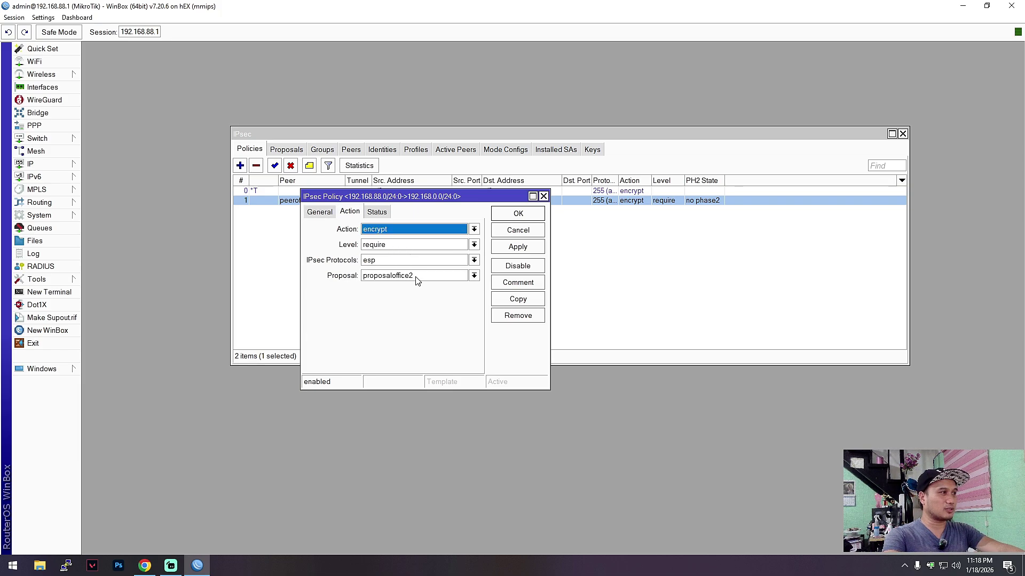
{"action": "left_click", "coordinate": [412, 262]}
{"action": "left_click", "coordinate": [411, 262]}
{"action": "left_click", "coordinate": [393, 276]}
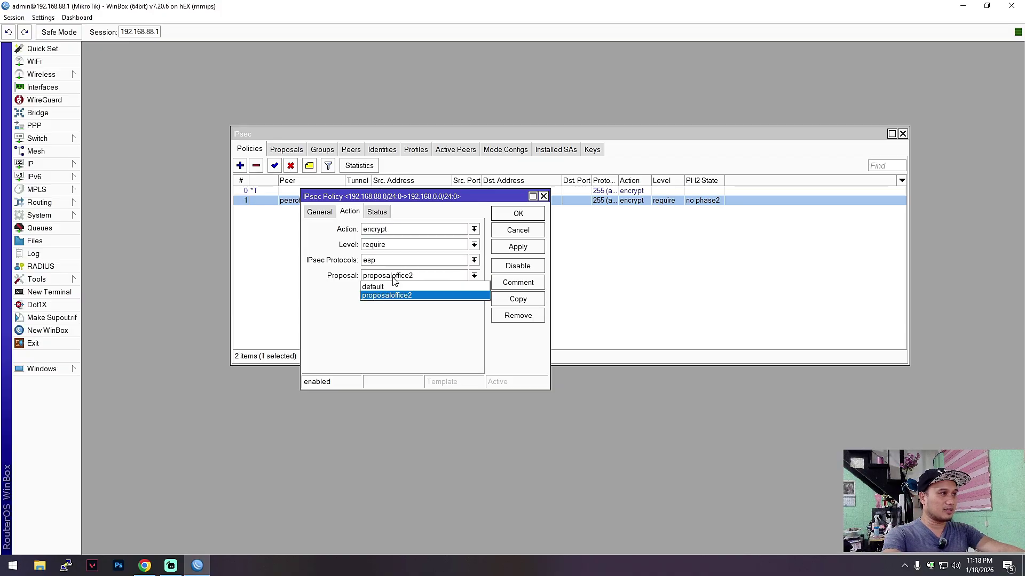
{"action": "left_click", "coordinate": [393, 278]}
{"action": "left_click", "coordinate": [393, 277]}
{"action": "left_click", "coordinate": [393, 277]}
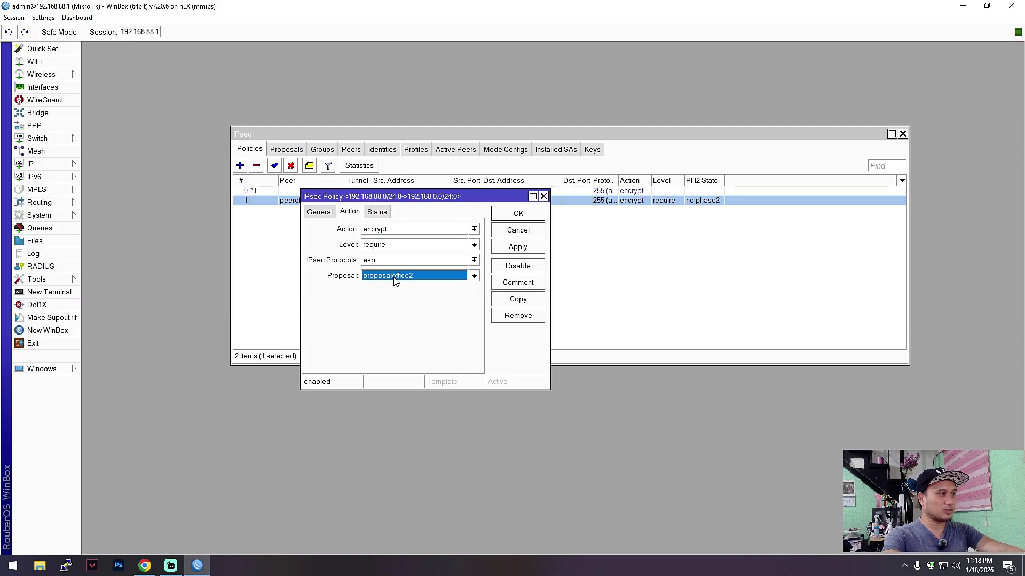
- Recheck the policy's action, status and general settings, then apply and close the policy
{"action": "left_click", "coordinate": [398, 230]}
{"action": "left_click", "coordinate": [395, 231]}
{"action": "left_click", "coordinate": [380, 212]}
{"action": "left_click", "coordinate": [350, 212]}
{"action": "left_click", "coordinate": [325, 213]}
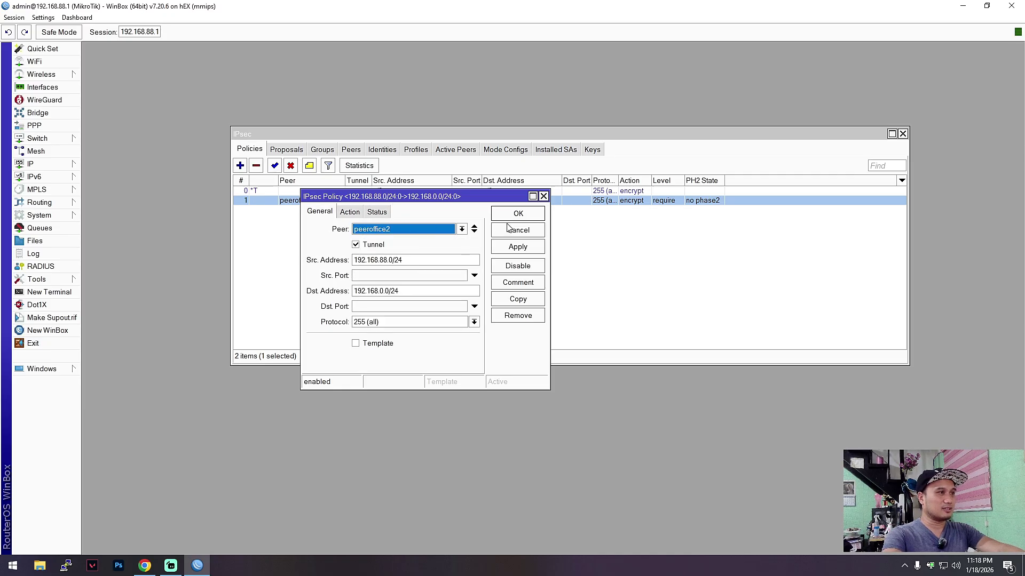
{"action": "left_click", "coordinate": [507, 248]}
{"action": "left_click", "coordinate": [515, 219]}
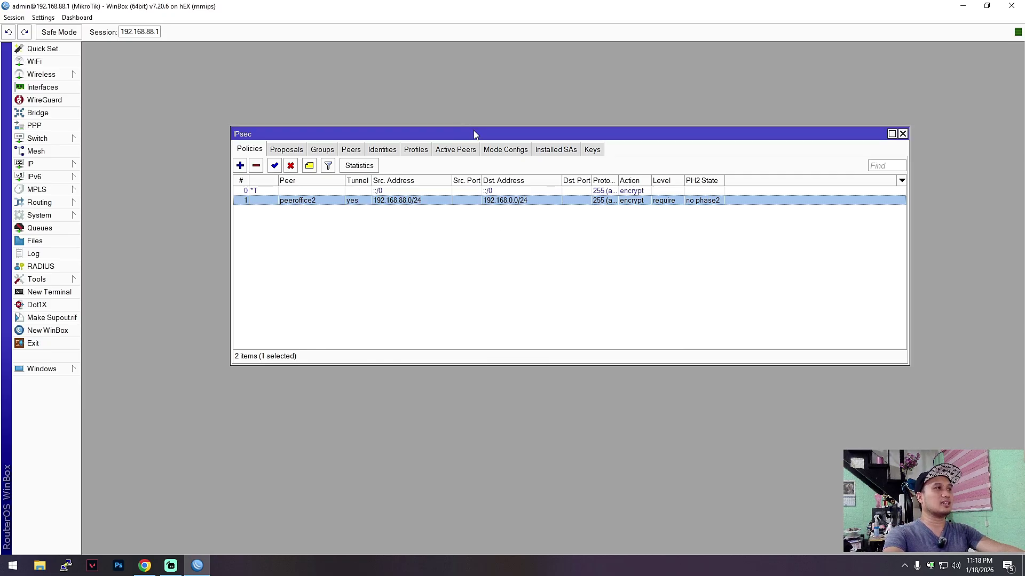
- Widen the Protocol column in the IPsec policies list, then close the IPsec window
{"action": "left_click_drag", "start_coordinate": [473, 131], "coordinate": [388, 111]}
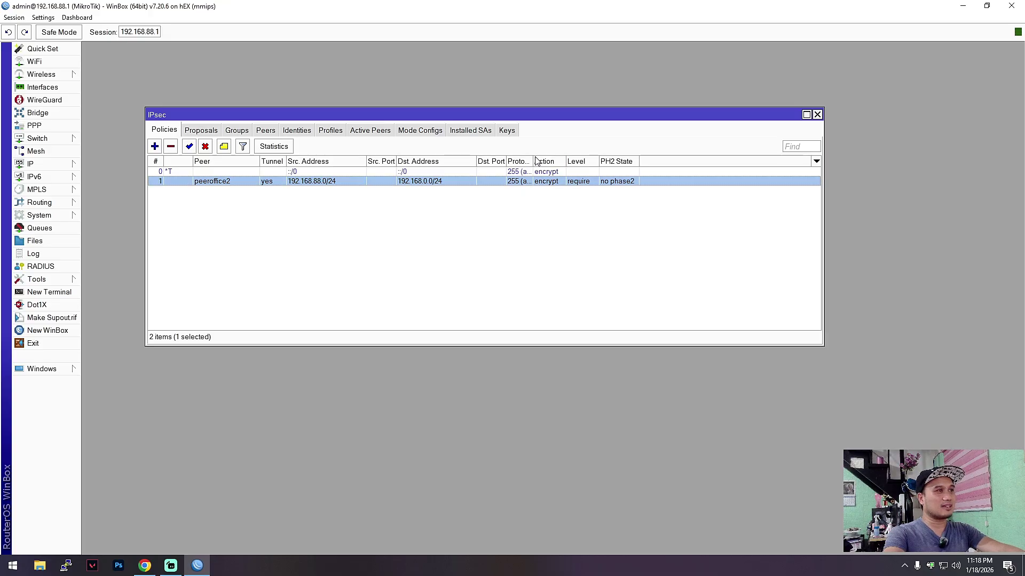
{"action": "mouse_move", "coordinate": [532, 161]}
{"action": "left_mouse_down"}
{"action": "mouse_move", "coordinate": [595, 161]}
{"action": "mouse_move", "coordinate": [543, 161]}
{"action": "left_mouse_up"}
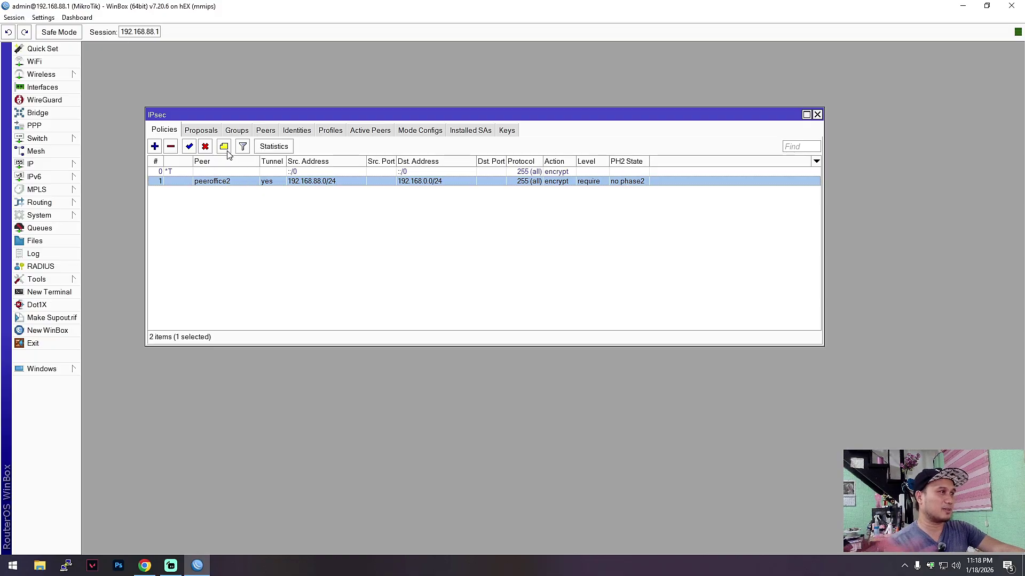
{"action": "left_click", "coordinate": [293, 134]}
{"action": "left_click", "coordinate": [178, 132]}
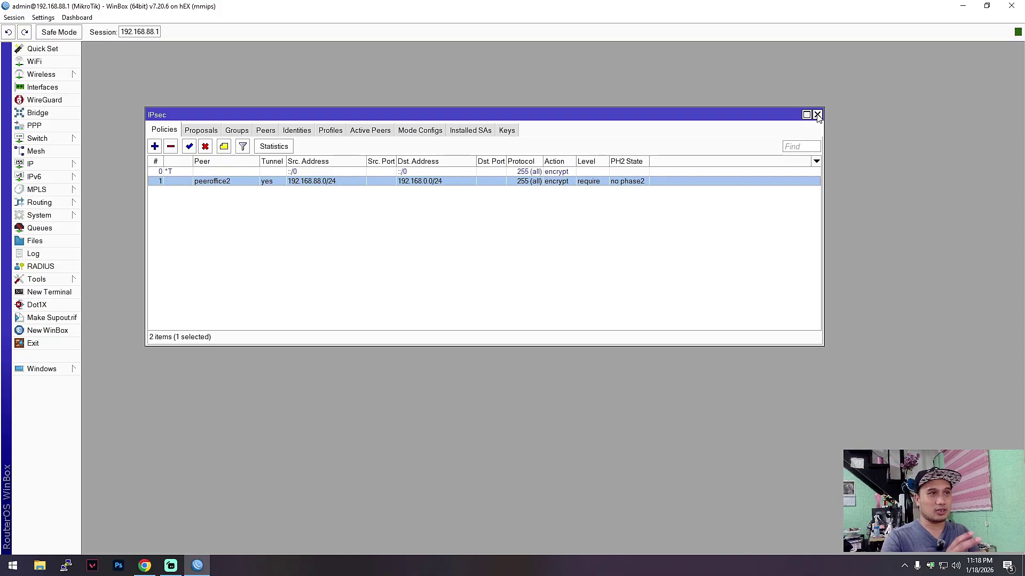
{"action": "left_click_drag", "start_coordinate": [614, 115], "coordinate": [581, 80]}
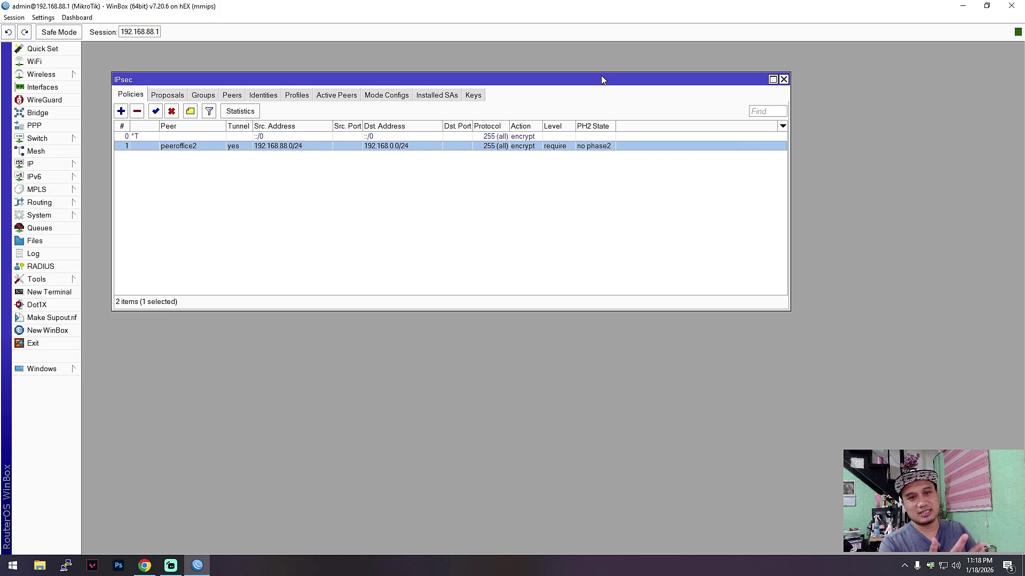
{"action": "left_click", "coordinate": [783, 79]}
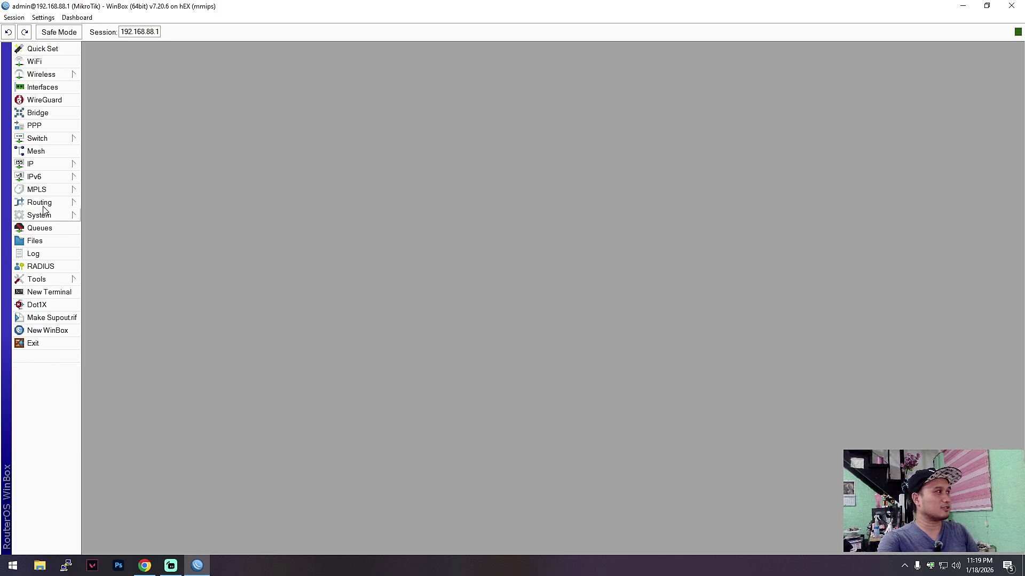
- Open the firewall's NAT rules and inspect the general settings of the default masquerade rule, then close the rule
{"action": "left_click", "coordinate": [32, 164]}
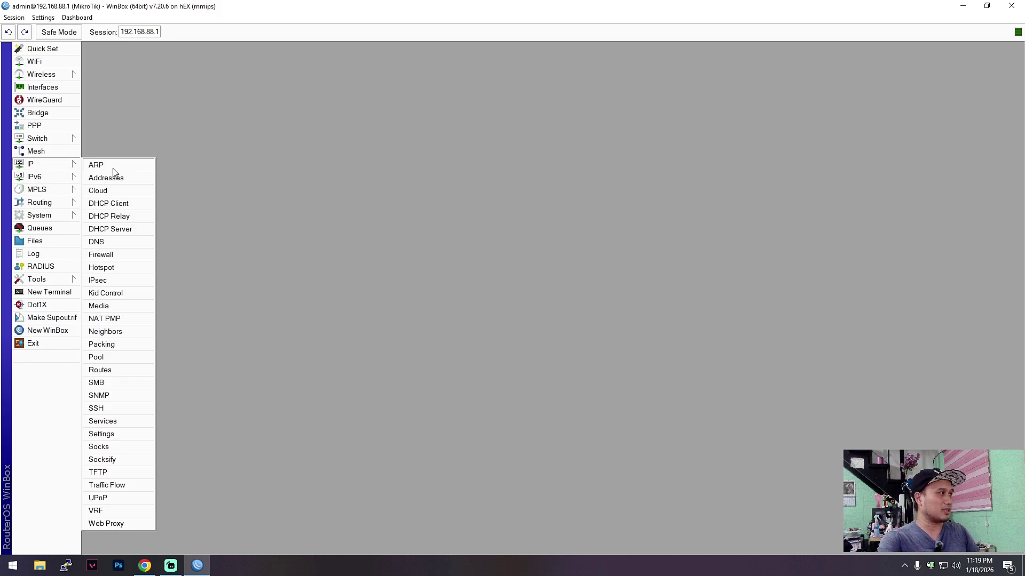
{"action": "left_click", "coordinate": [111, 258]}
{"action": "left_click_drag", "start_coordinate": [504, 242], "coordinate": [376, 129]}
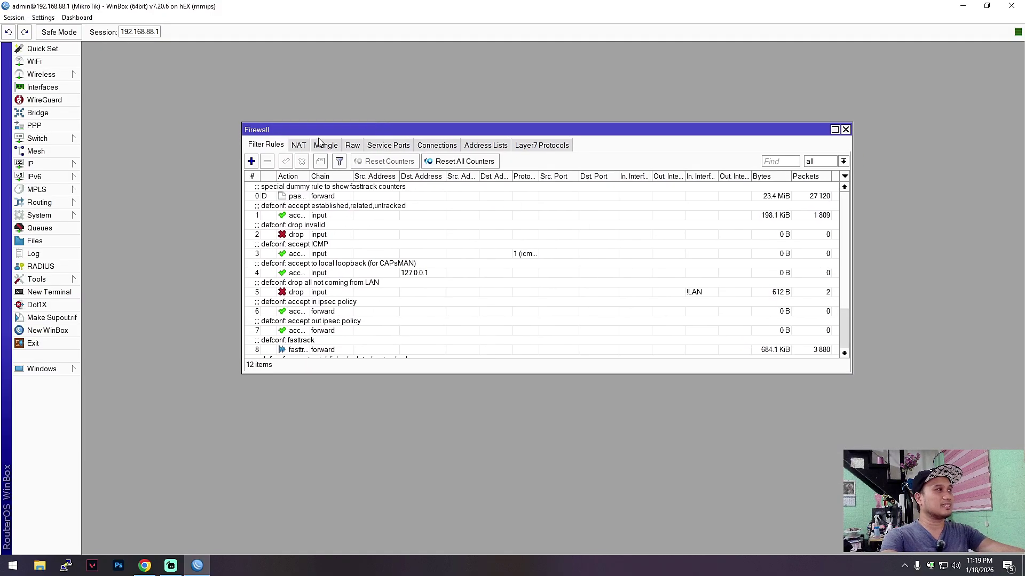
{"action": "left_click", "coordinate": [300, 146]}
{"action": "left_click", "coordinate": [315, 199]}
{"action": "double_click", "coordinate": [315, 198]}
{"action": "left_click_drag", "start_coordinate": [632, 170], "coordinate": [554, 132]}
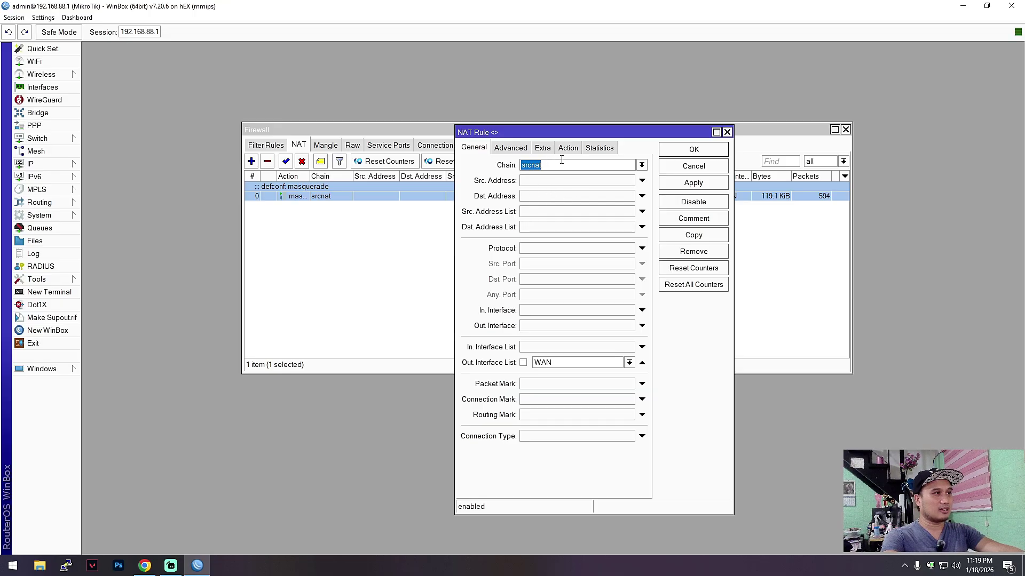
{"action": "left_click", "coordinate": [726, 132]}
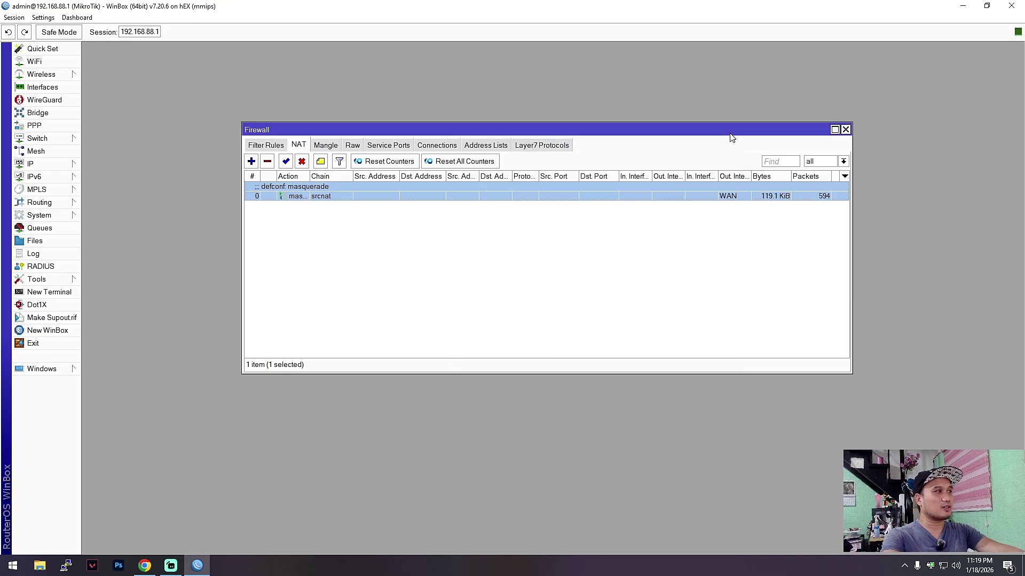
- Start a new NAT rule on the srcnat chain with source address 192.168.88.0/24
{"action": "left_click", "coordinate": [251, 161]}
{"action": "left_click_drag", "start_coordinate": [561, 138], "coordinate": [490, 141]}
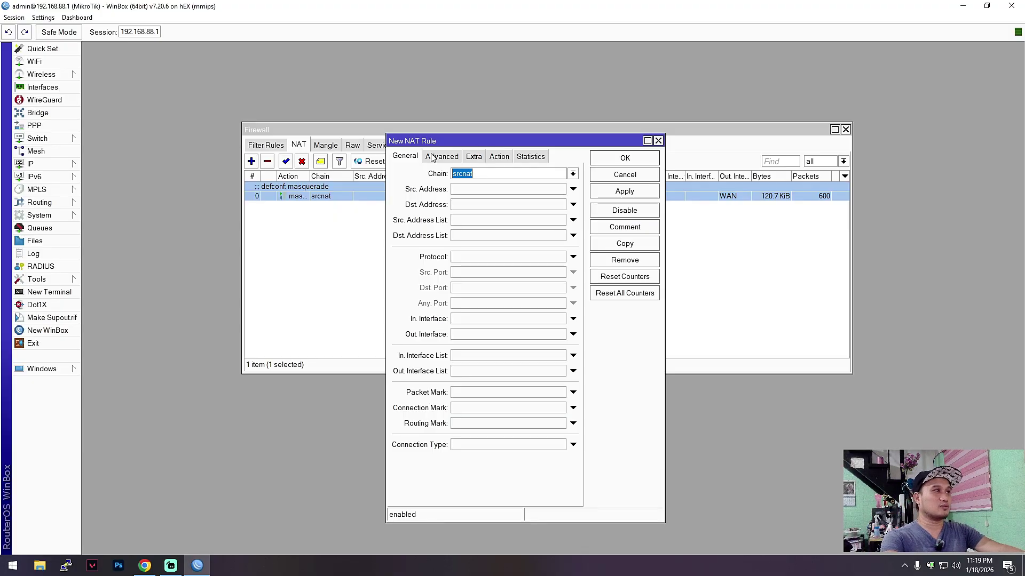
{"action": "left_click", "coordinate": [489, 175]}
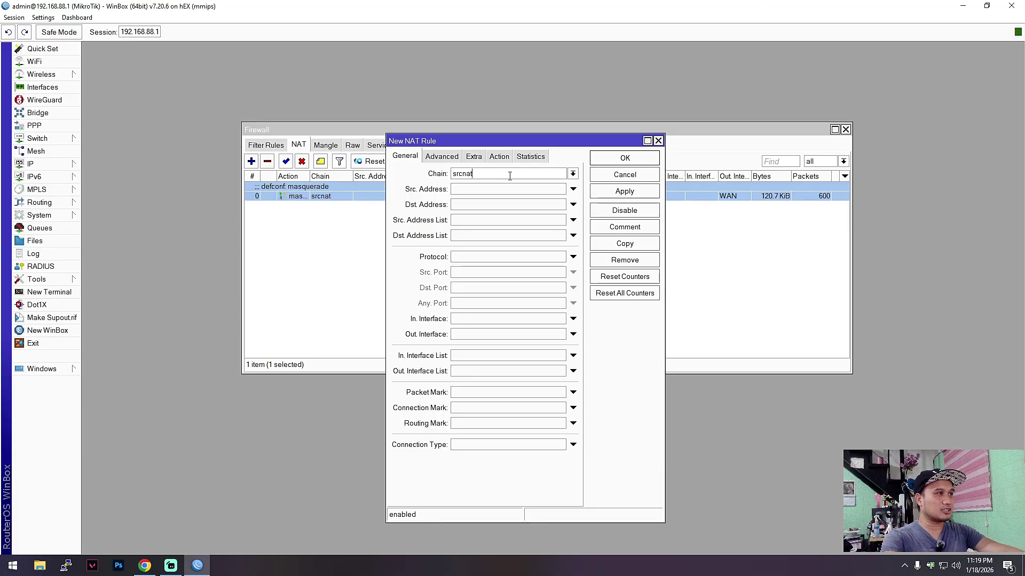
{"action": "left_click_drag", "start_coordinate": [500, 142], "coordinate": [463, 141]}
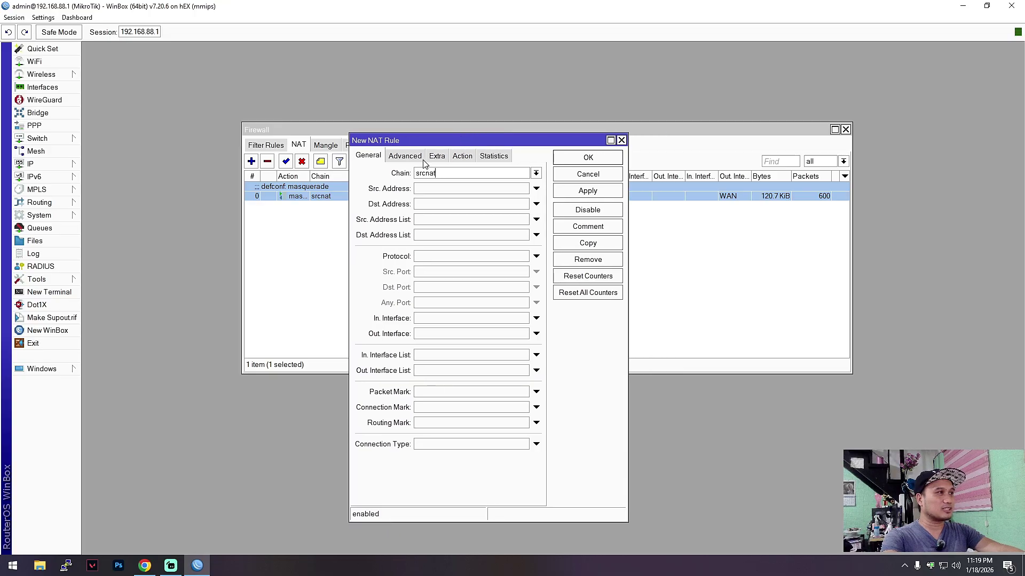
{"action": "left_click", "coordinate": [435, 189]}
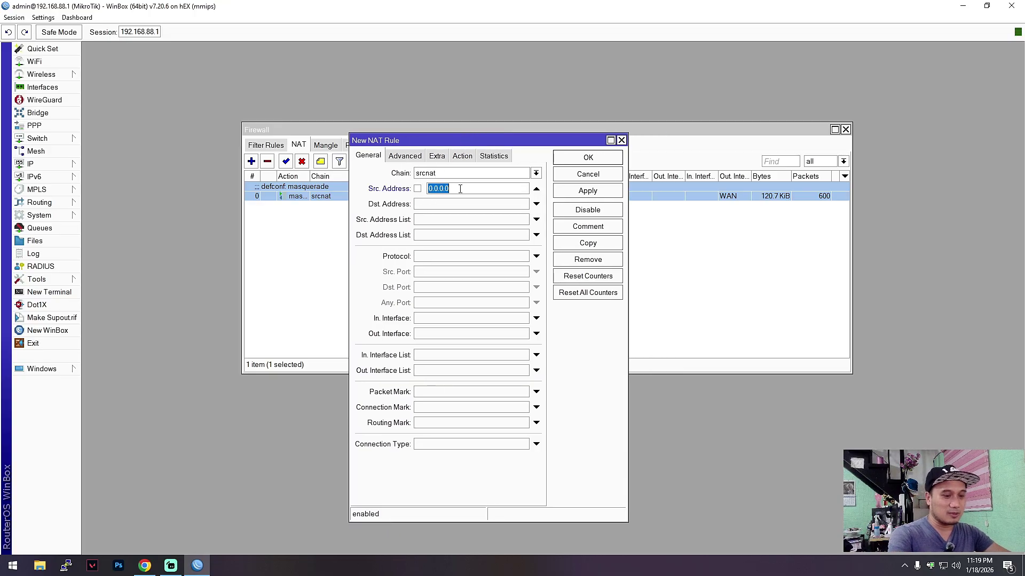
{"action": "type", "text": "192.168.88"}
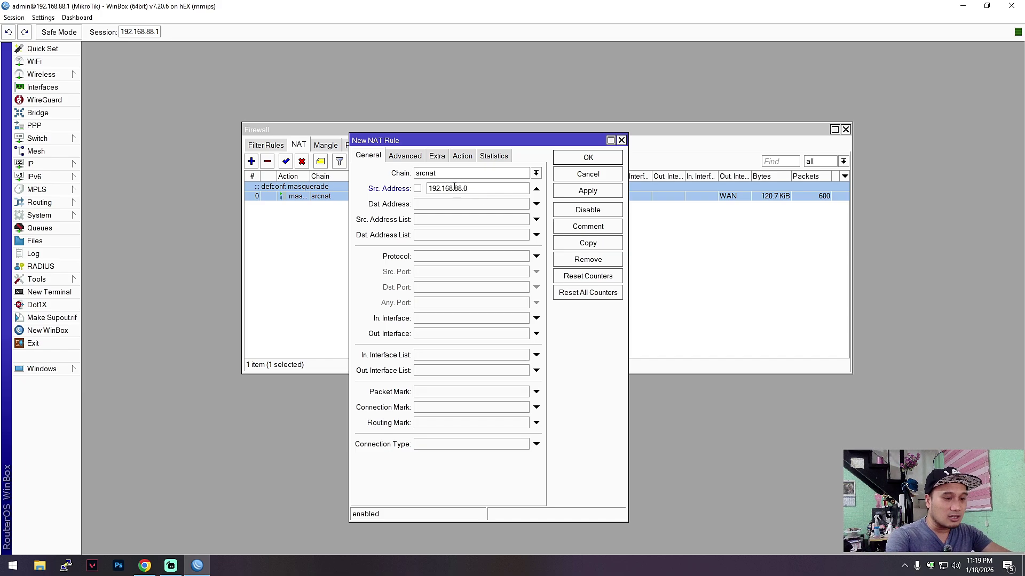
{"action": "type", "text": ".0"}
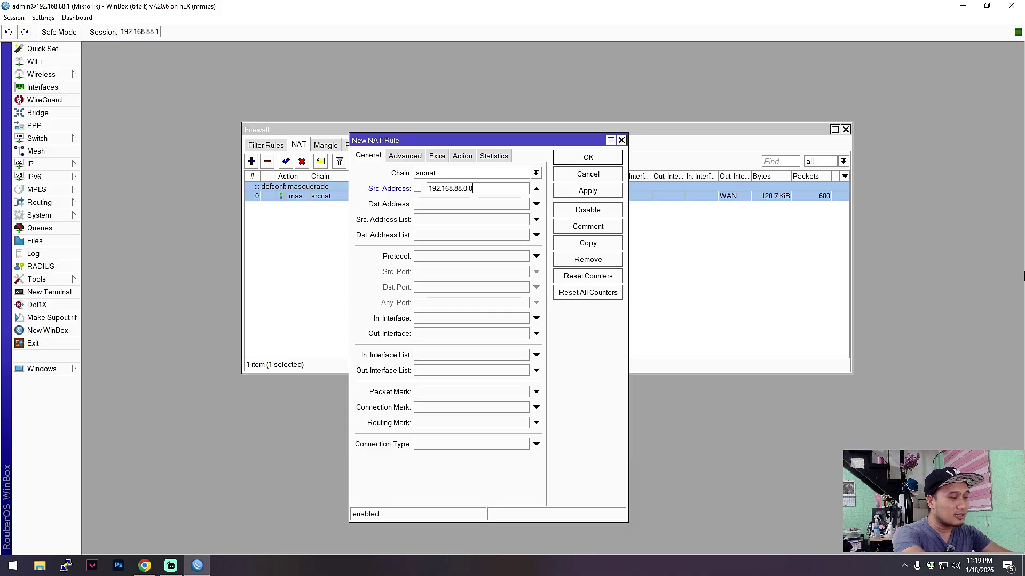
{"action": "key", "text": "BackSpace"}
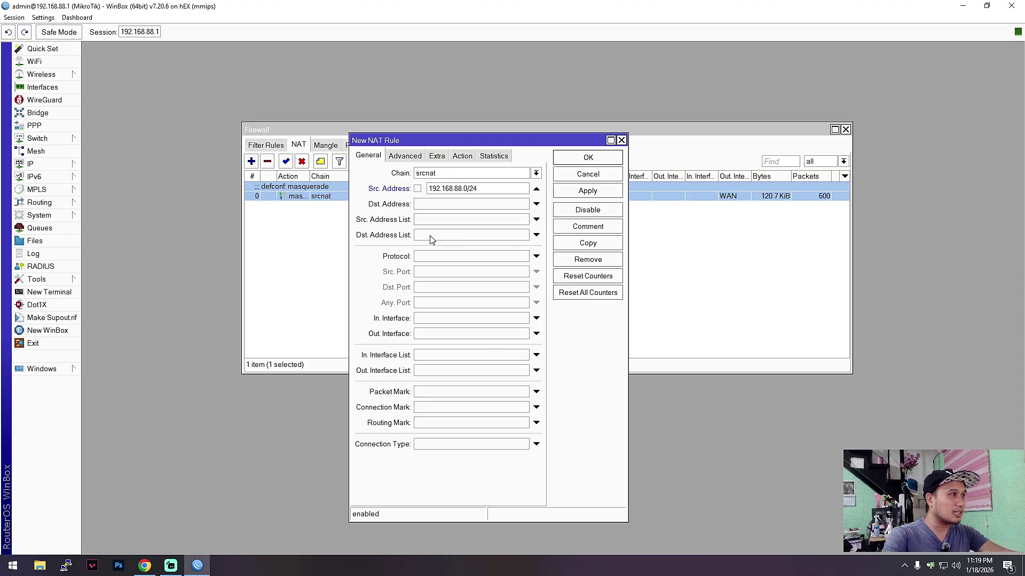
- Set the new NAT rule's destination address to 192.168.0.0/24
{"action": "left_click", "coordinate": [447, 204]}
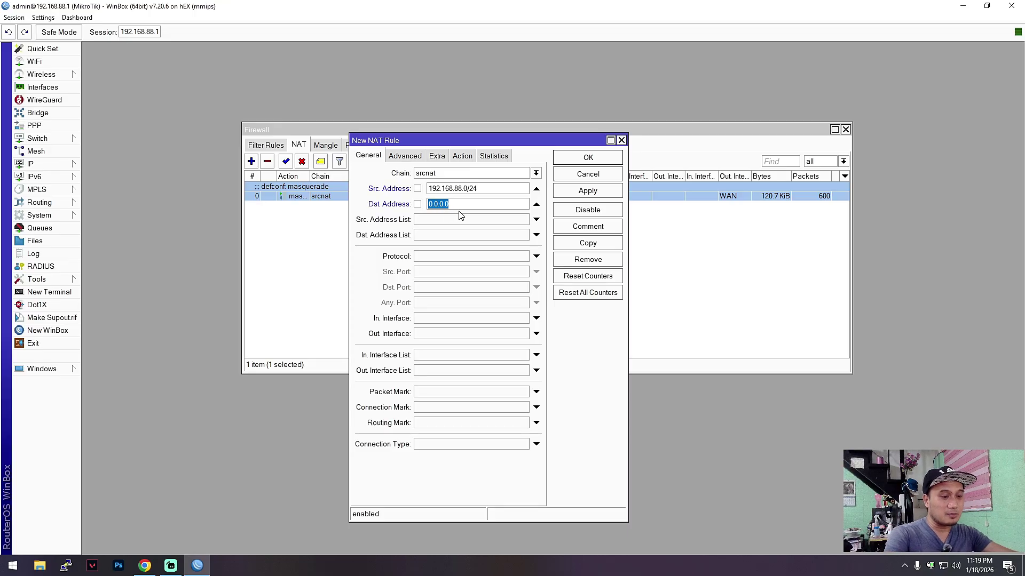
{"action": "type", "text": "192.168"}
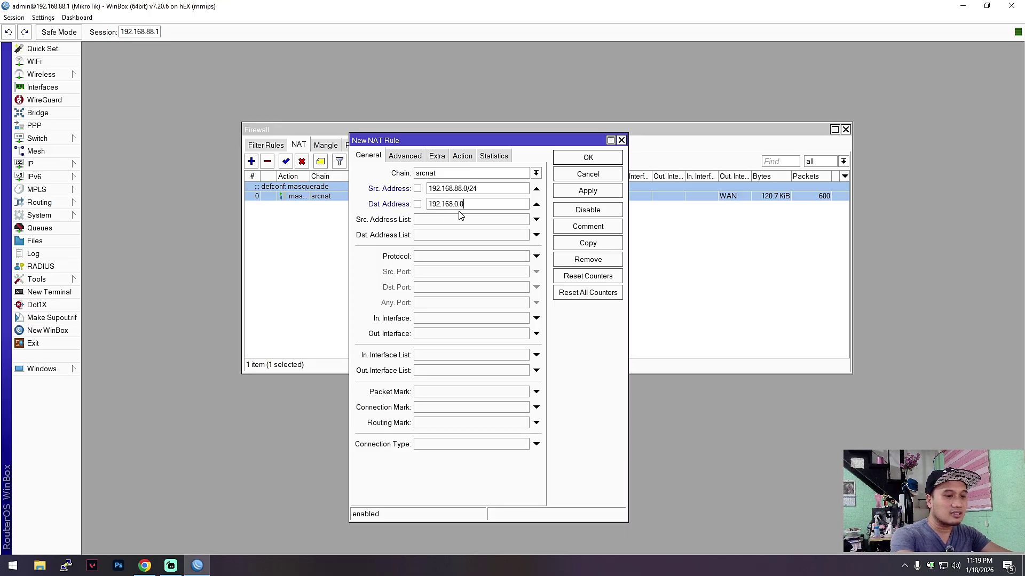
{"action": "type", "text": ".0.0/24"}
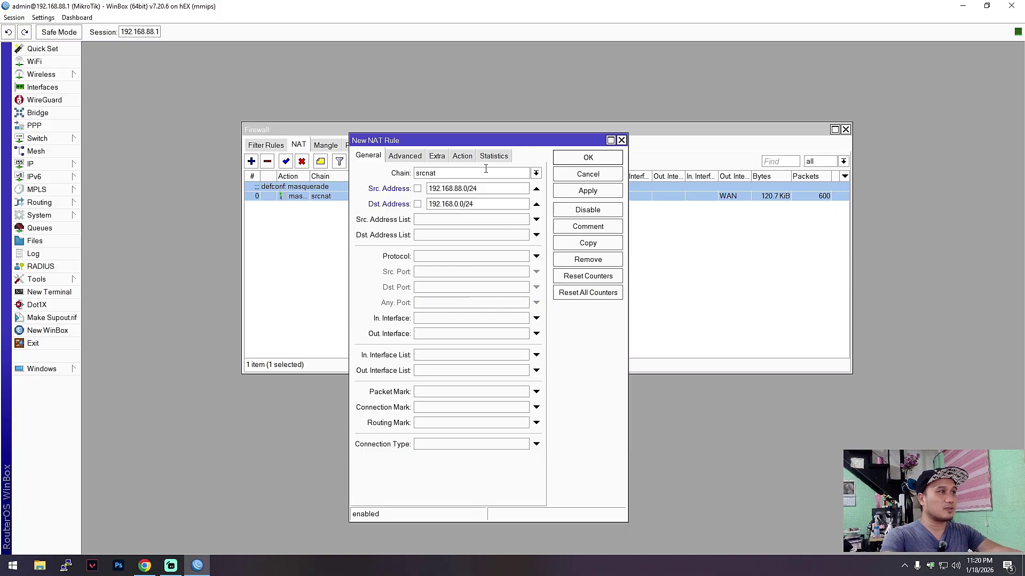
- Set the new NAT rule's action to accept, leaving logging disabled
{"action": "left_click_drag", "start_coordinate": [511, 140], "coordinate": [450, 127]}
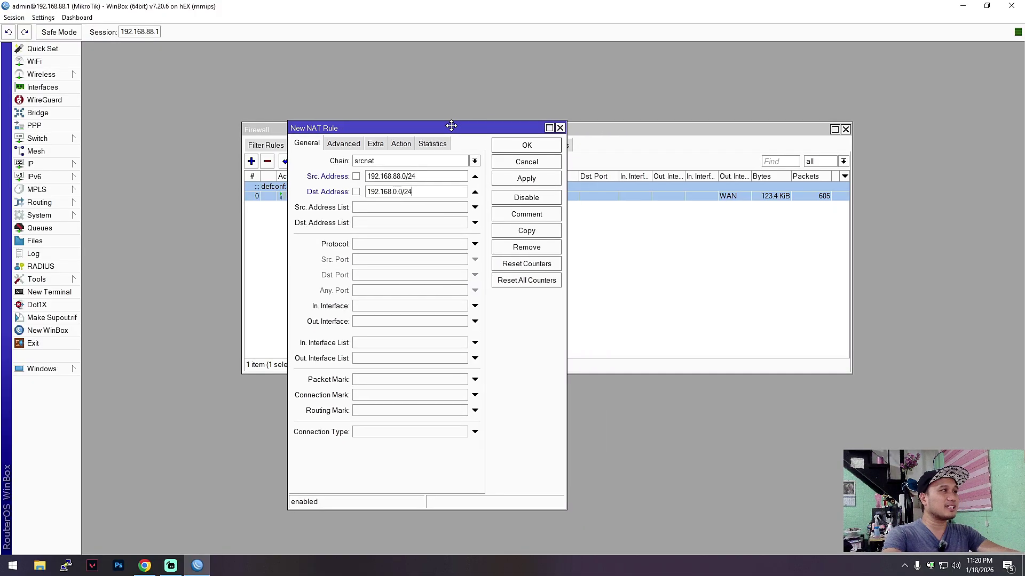
{"action": "left_click", "coordinate": [402, 145]}
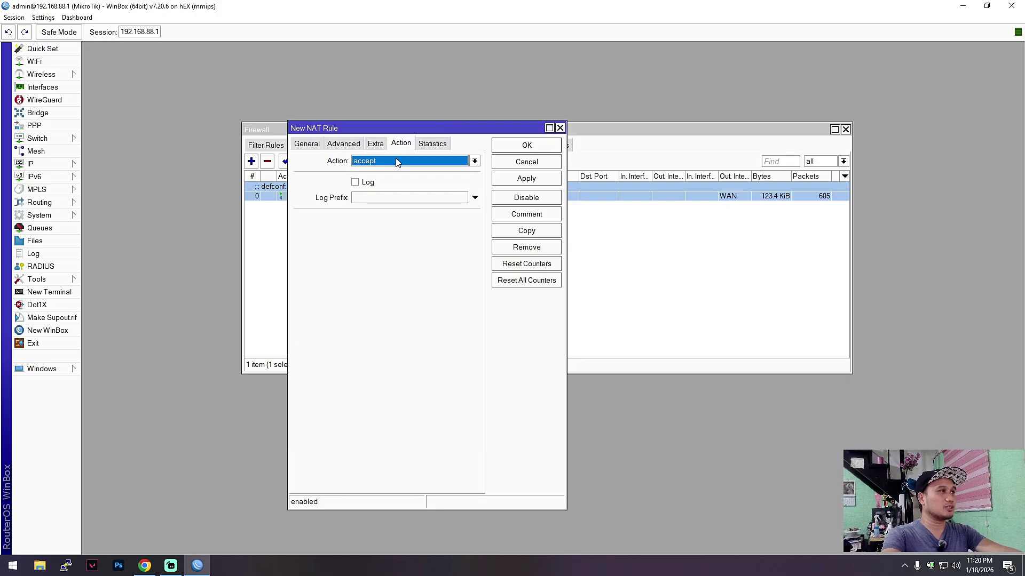
{"action": "left_click", "coordinate": [389, 162]}
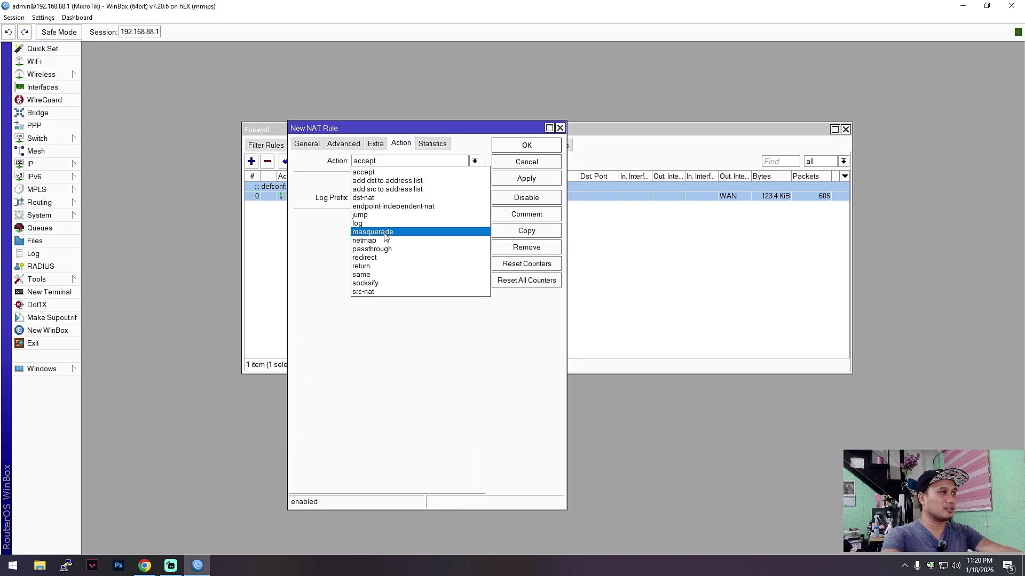
{"action": "left_click", "coordinate": [391, 160]}
{"action": "left_click", "coordinate": [389, 160]}
{"action": "left_click", "coordinate": [389, 160]}
{"action": "left_click", "coordinate": [355, 183]}
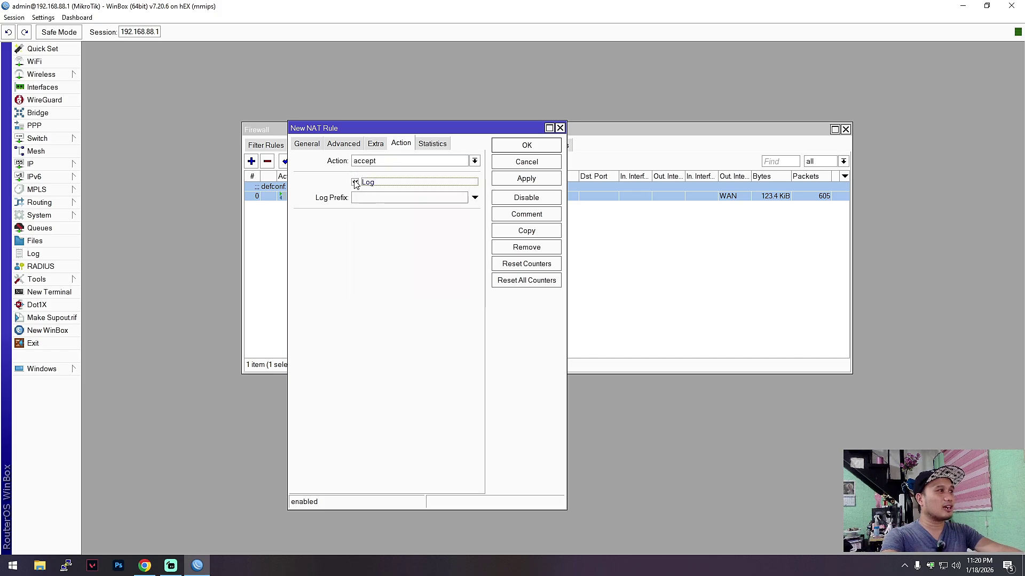
- Review the new NAT rule's general, advanced, extra and action settings, then apply and save the rule
{"action": "left_click", "coordinate": [344, 144]}
{"action": "left_click", "coordinate": [375, 144]}
{"action": "left_click", "coordinate": [403, 144]}
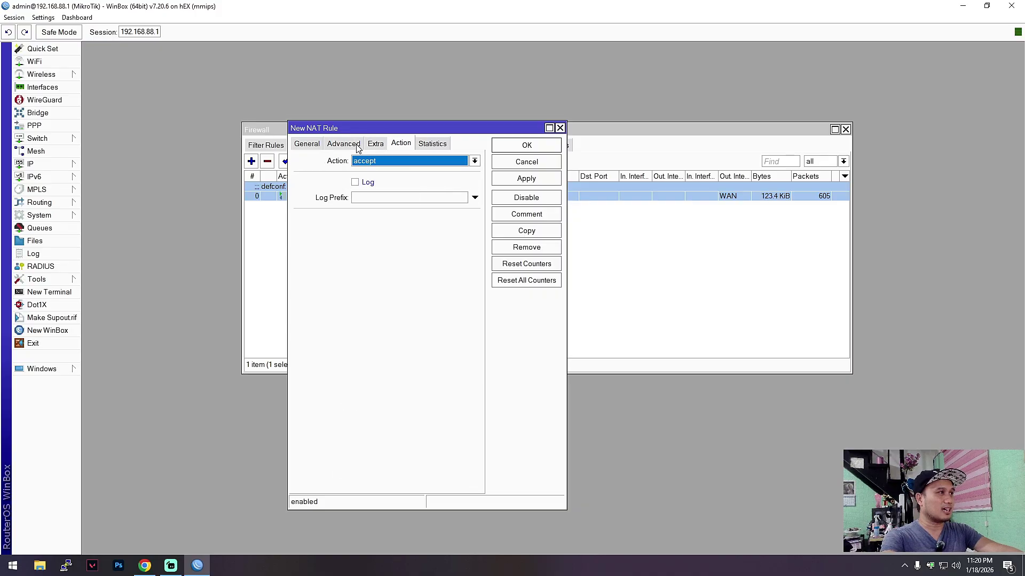
{"action": "left_click", "coordinate": [308, 143]}
{"action": "left_click", "coordinate": [344, 144]}
{"action": "left_click", "coordinate": [375, 144]}
{"action": "left_click", "coordinate": [401, 144]}
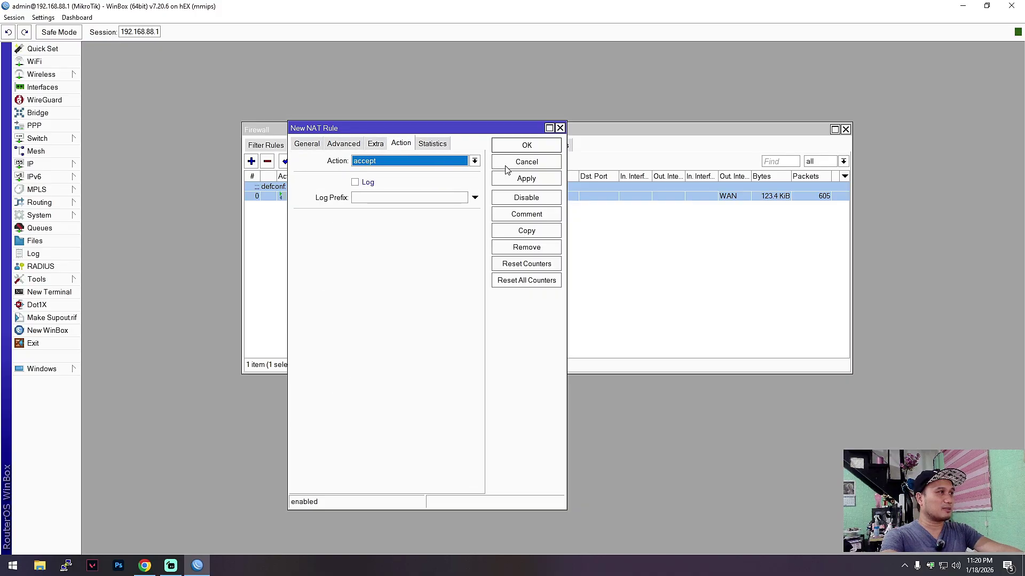
{"action": "left_click", "coordinate": [317, 145]}
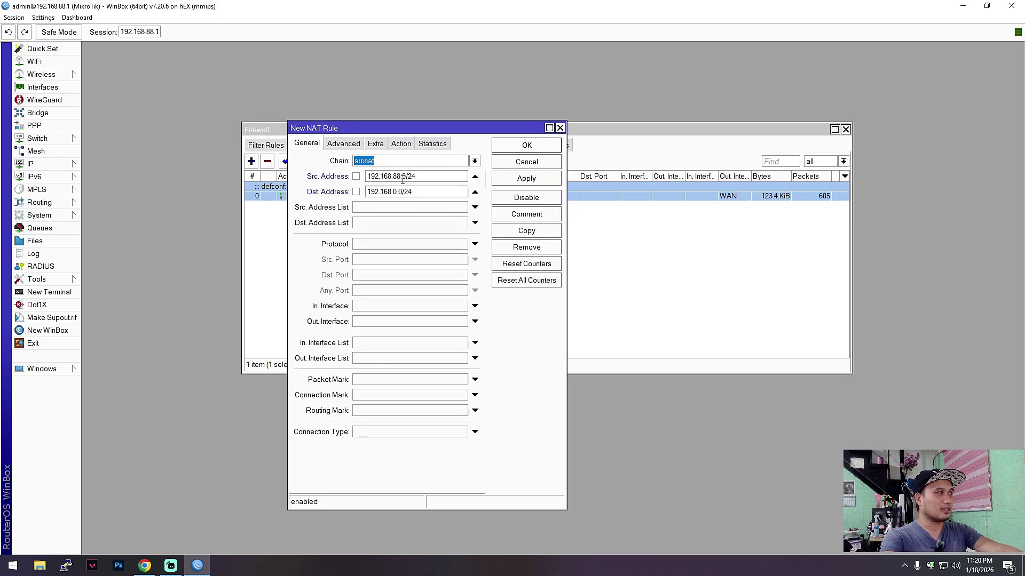
{"action": "left_click", "coordinate": [532, 177]}
{"action": "left_click", "coordinate": [527, 145]}
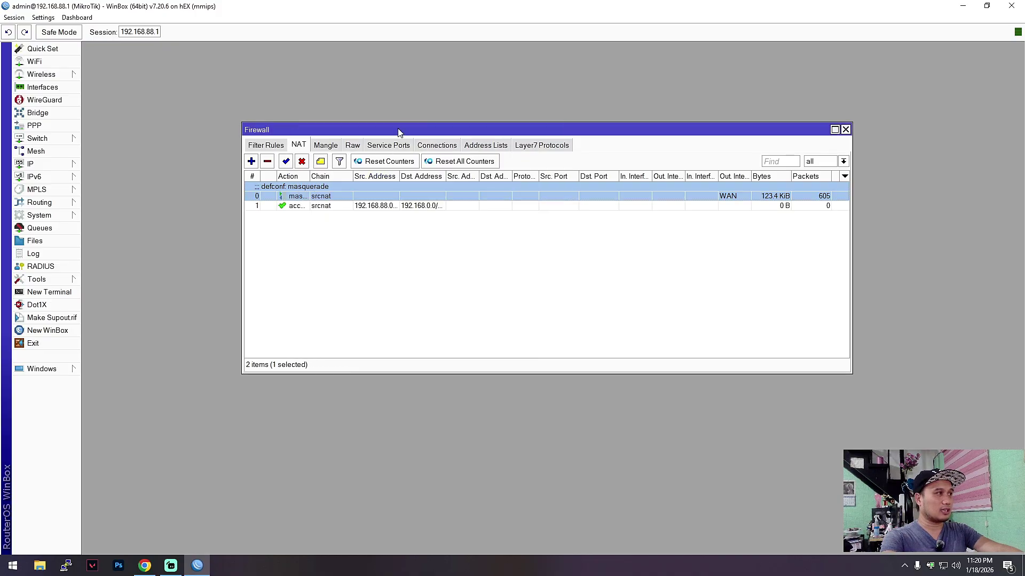
- Enlarge the firewall window and move the new accept rule above the default masquerade rule in the NAT list
{"action": "left_click_drag", "start_coordinate": [430, 132], "coordinate": [444, 156]}
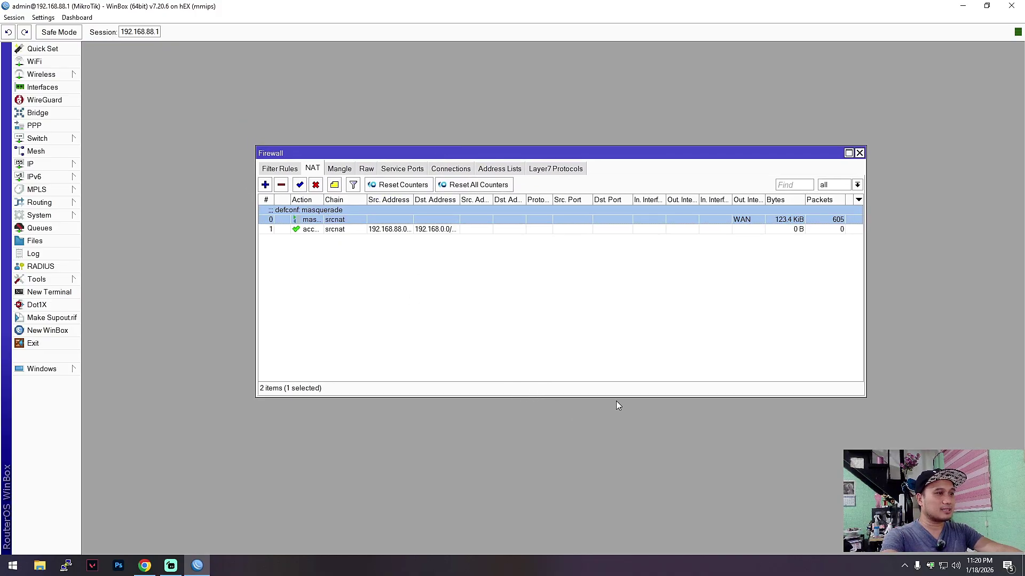
{"action": "left_click_drag", "start_coordinate": [616, 393], "coordinate": [617, 422]}
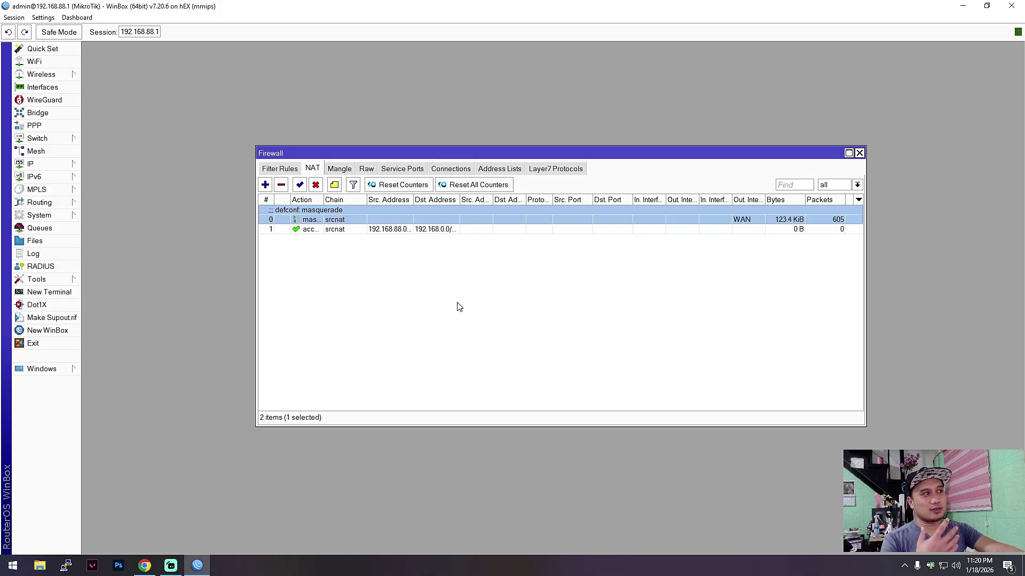
{"action": "left_click_drag", "start_coordinate": [517, 153], "coordinate": [426, 117]}
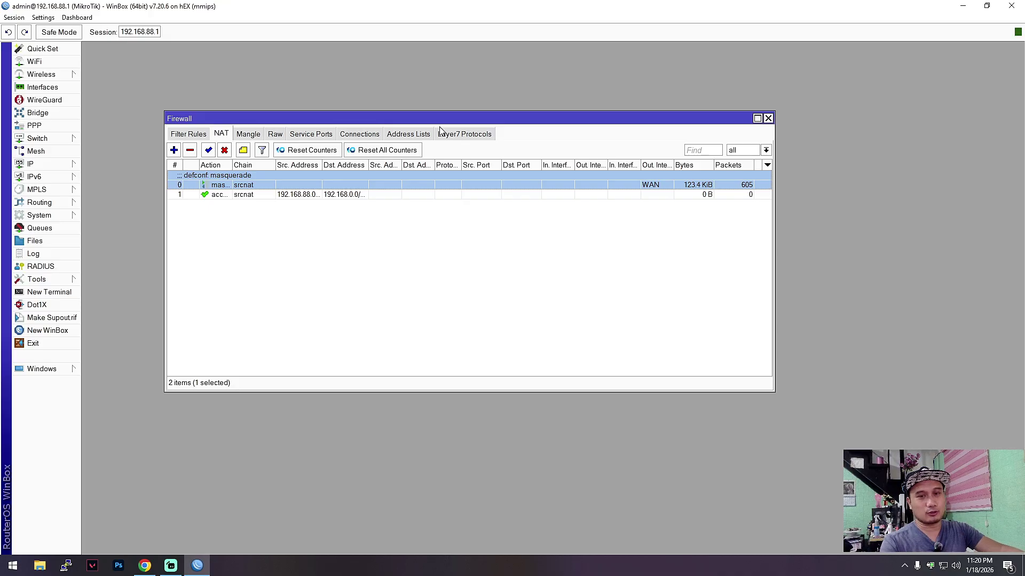
{"action": "left_click", "coordinate": [320, 195]}
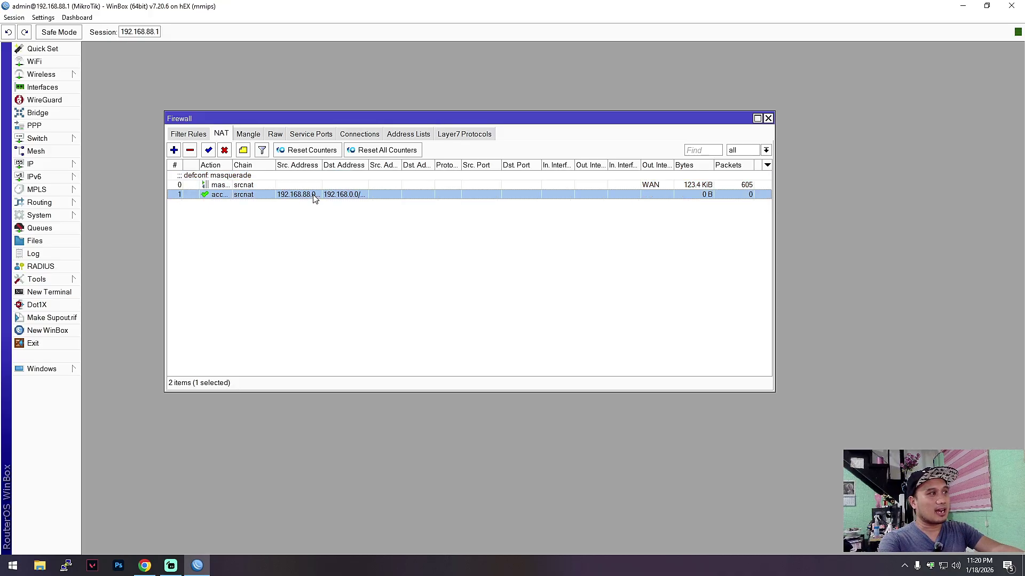
{"action": "left_click_drag", "start_coordinate": [220, 194], "coordinate": [219, 184]}
{"action": "left_click", "coordinate": [250, 228]}
{"action": "left_click", "coordinate": [216, 191]}
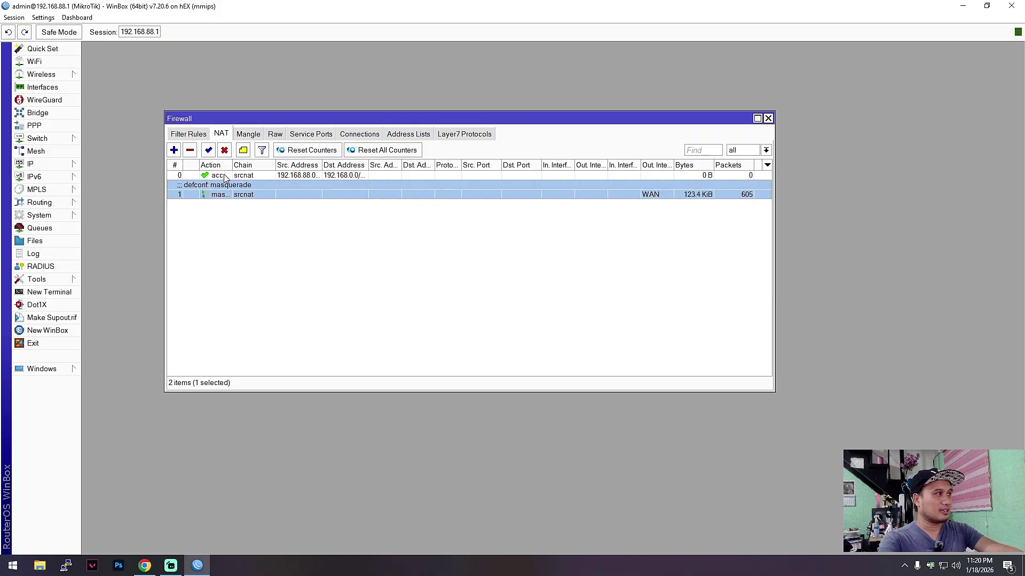
{"action": "left_click", "coordinate": [225, 177]}
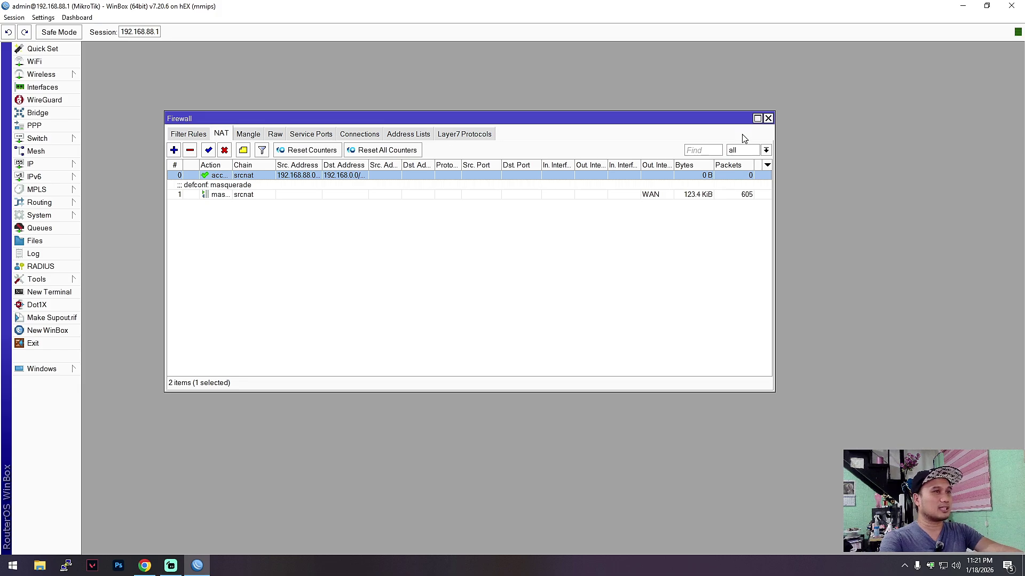
- Close the firewall window and reopen the router's IPsec policies
{"action": "left_click", "coordinate": [768, 117]}
{"action": "left_click", "coordinate": [37, 165]}
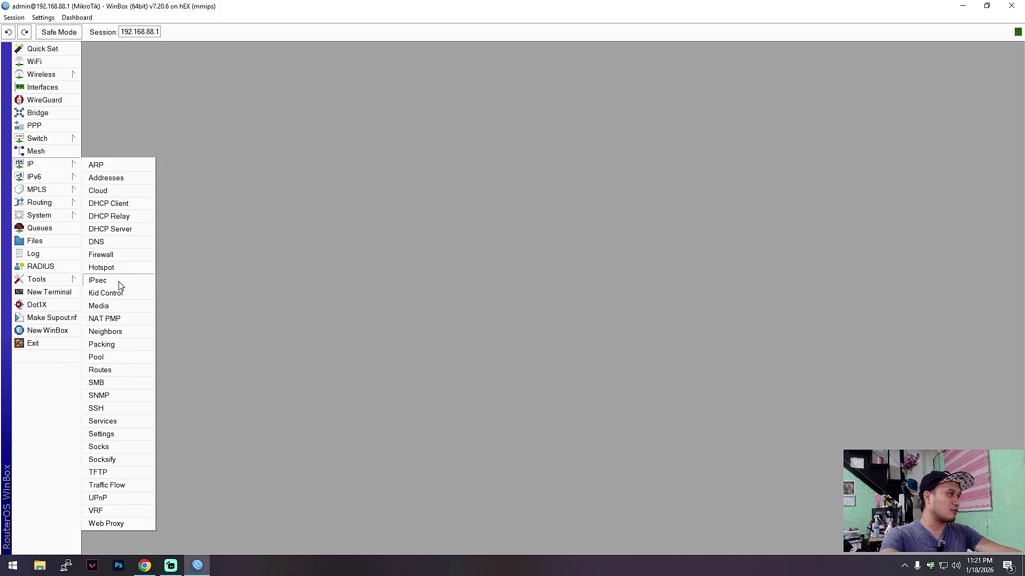
{"action": "left_click", "coordinate": [102, 280]}
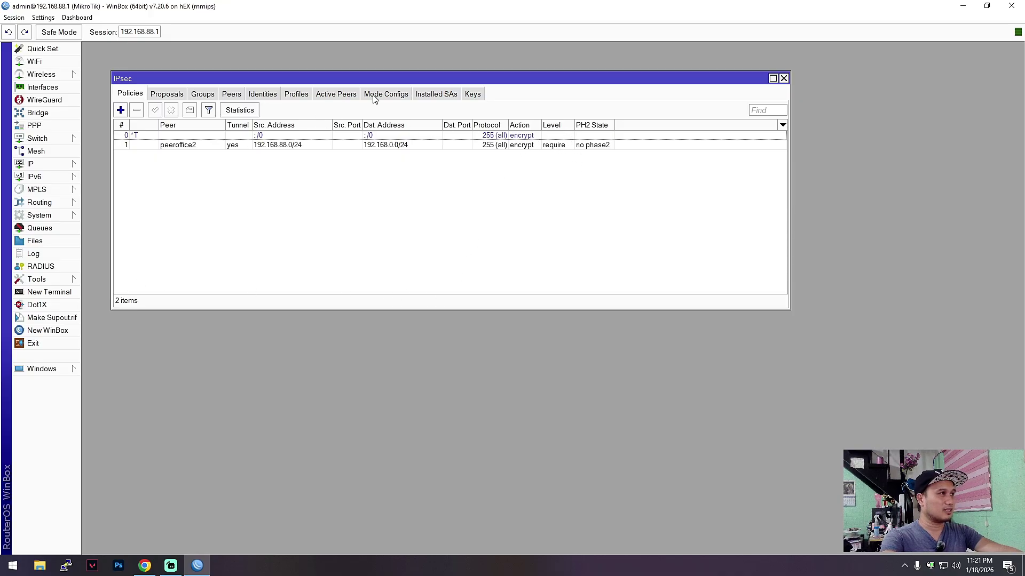
- Check the IPsec active peers and look through the policies, proposals, groups, peers, identities and profiles
{"action": "left_click", "coordinate": [343, 96]}
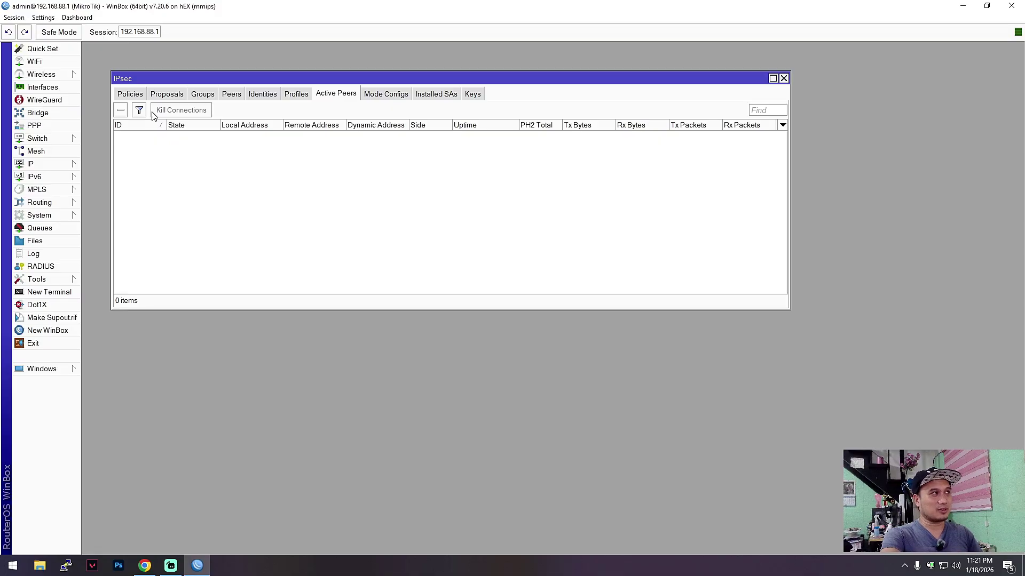
{"action": "left_click", "coordinate": [131, 95]}
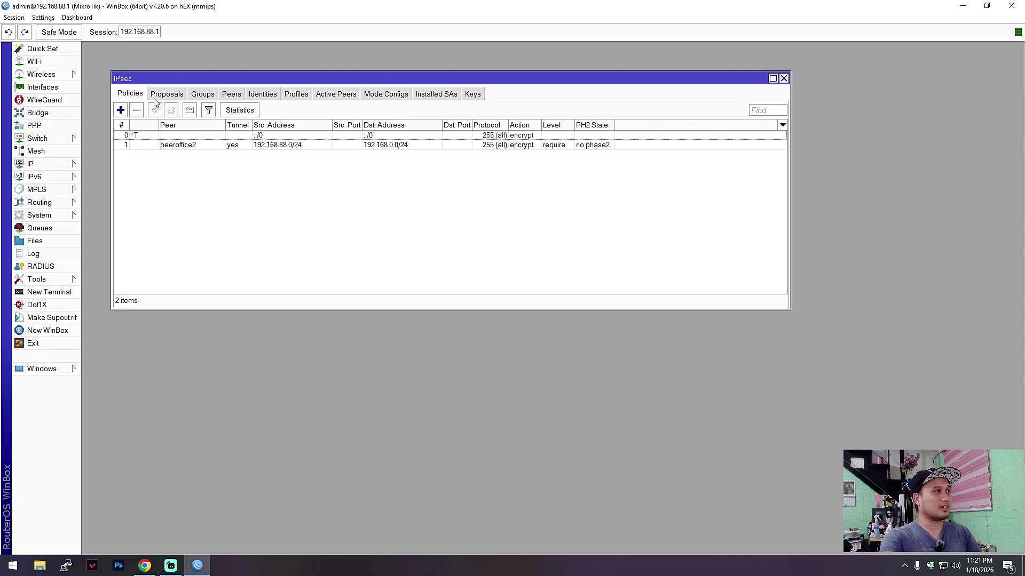
{"action": "left_click", "coordinate": [167, 95]}
{"action": "left_click", "coordinate": [203, 94]}
{"action": "left_click", "coordinate": [231, 95]}
{"action": "left_click", "coordinate": [262, 95]}
{"action": "left_click", "coordinate": [286, 96]}
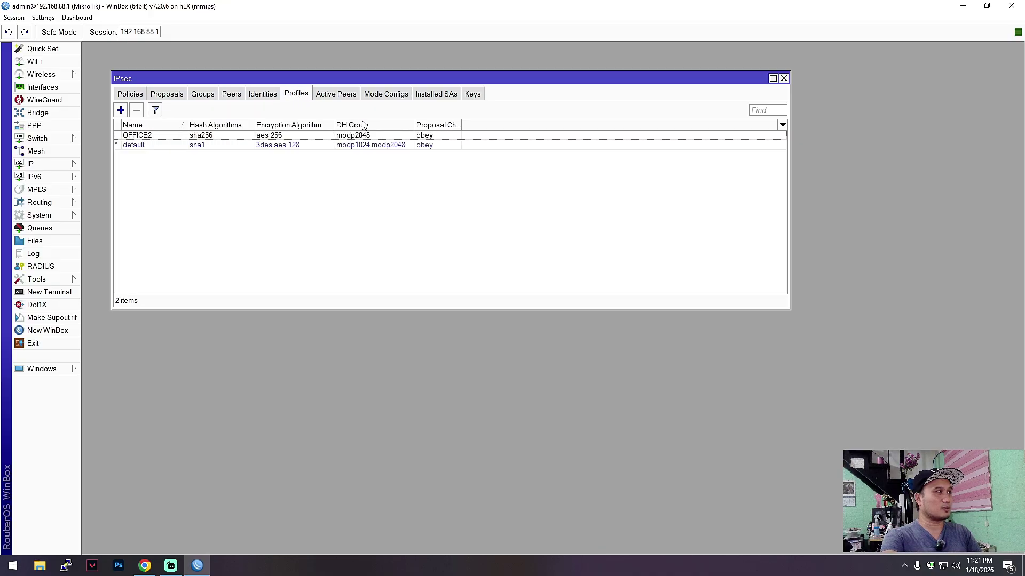
- Check the active peer's connection state and the peeroffice2 policy's phase 2 state, and close the IPsec window
{"action": "left_click", "coordinate": [337, 101]}
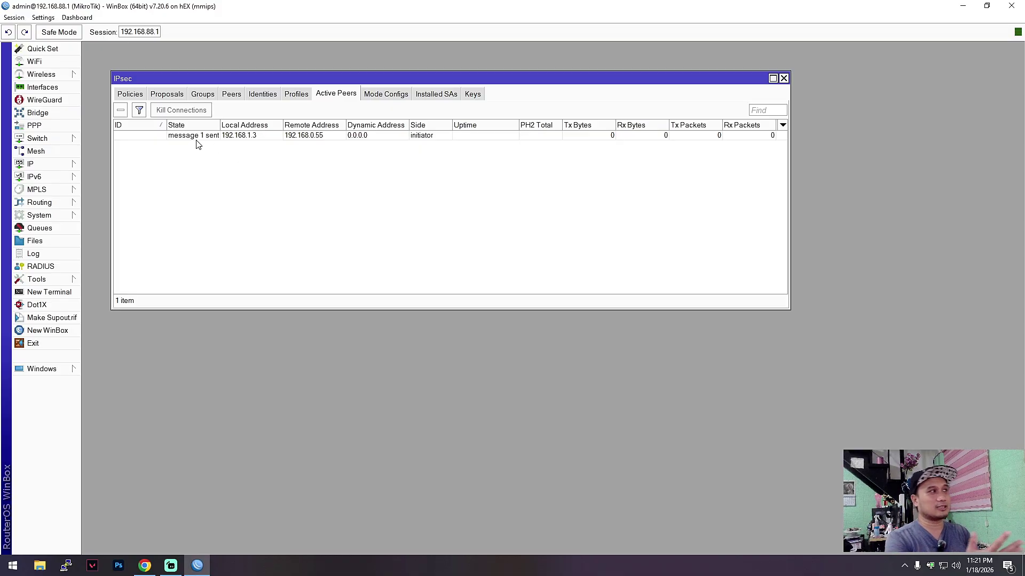
{"action": "left_click", "coordinate": [312, 137]}
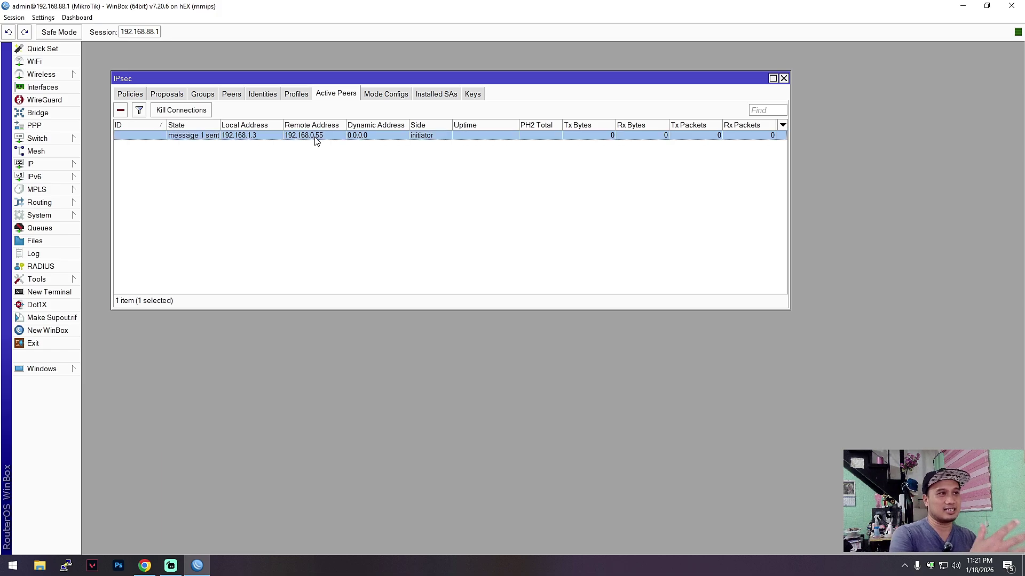
{"action": "left_click", "coordinate": [127, 95]}
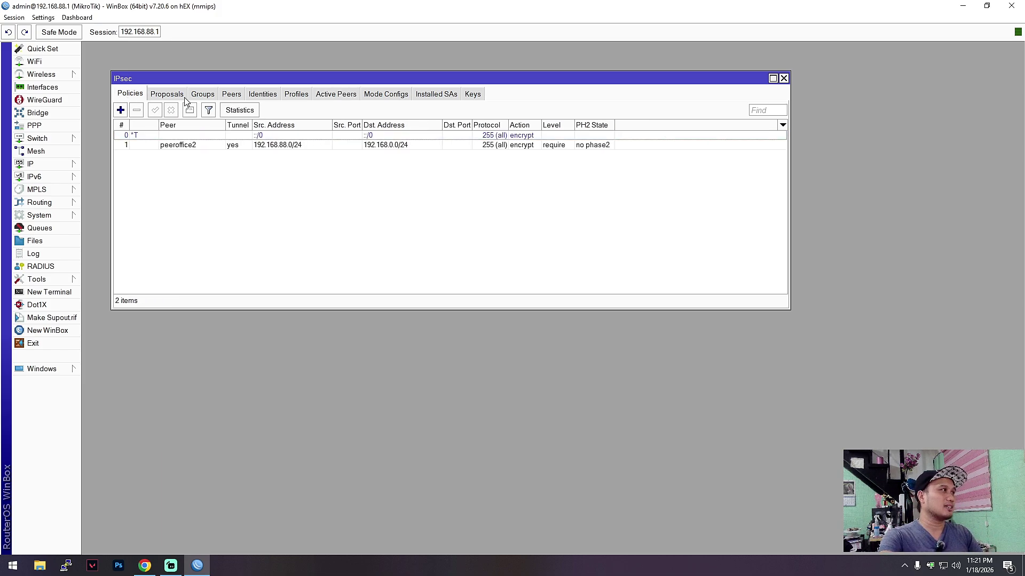
{"action": "left_click", "coordinate": [783, 78]}
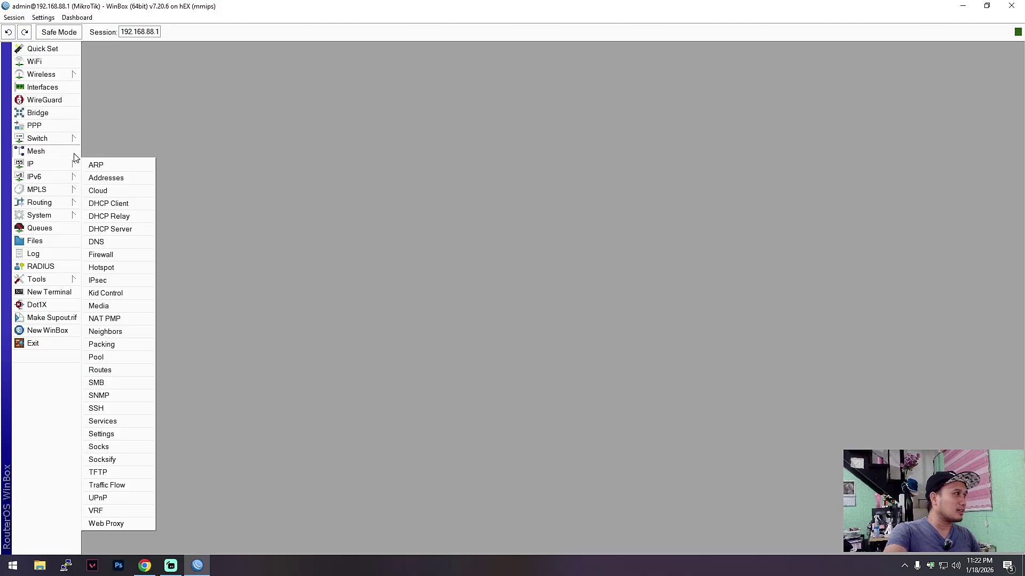
- Look at the router's OVPN servers in the PPP settings and close the PPP window
{"action": "mouse_move", "coordinate": [46, 164]}
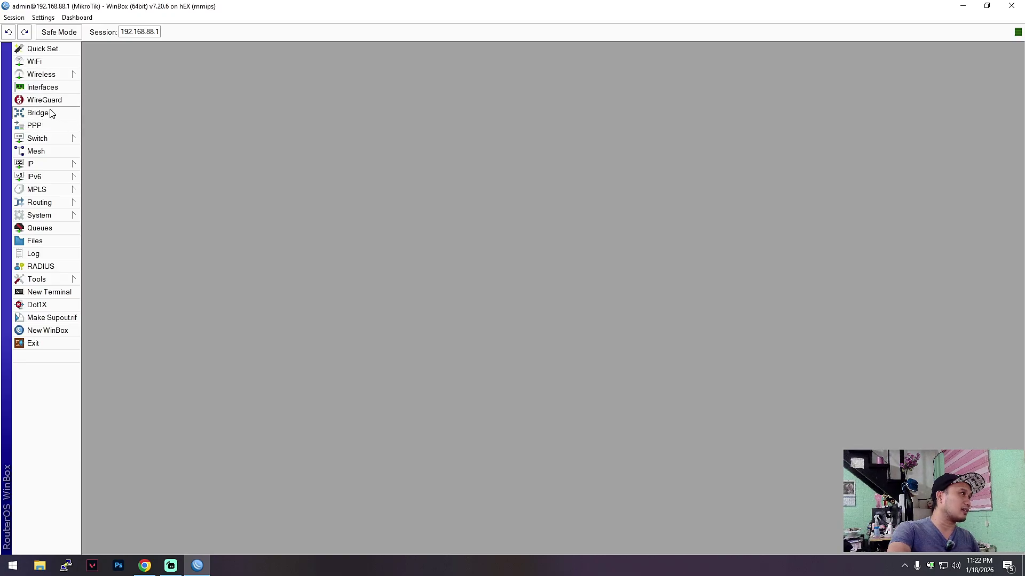
{"action": "left_click", "coordinate": [51, 131]}
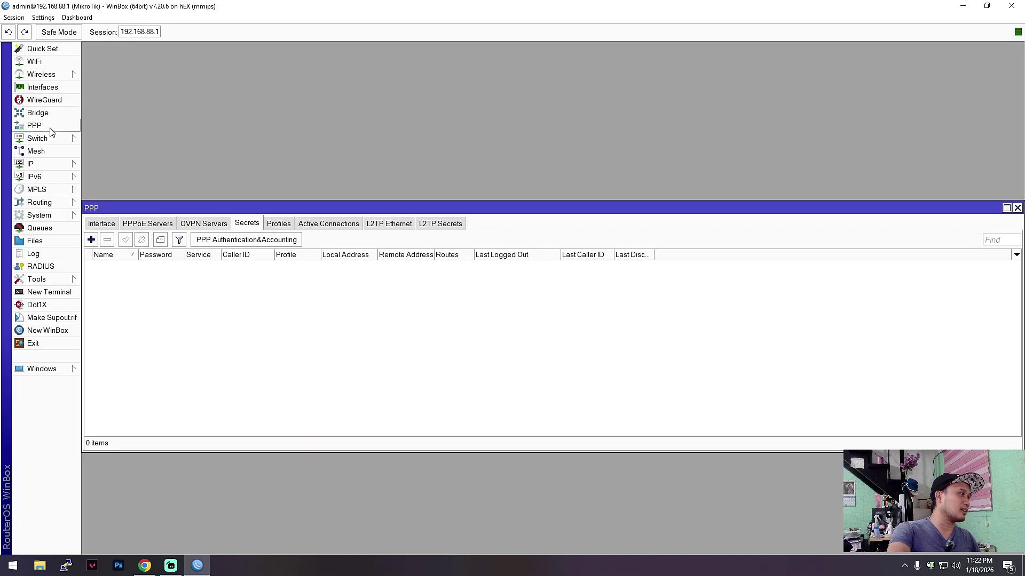
{"action": "left_click", "coordinate": [211, 227]}
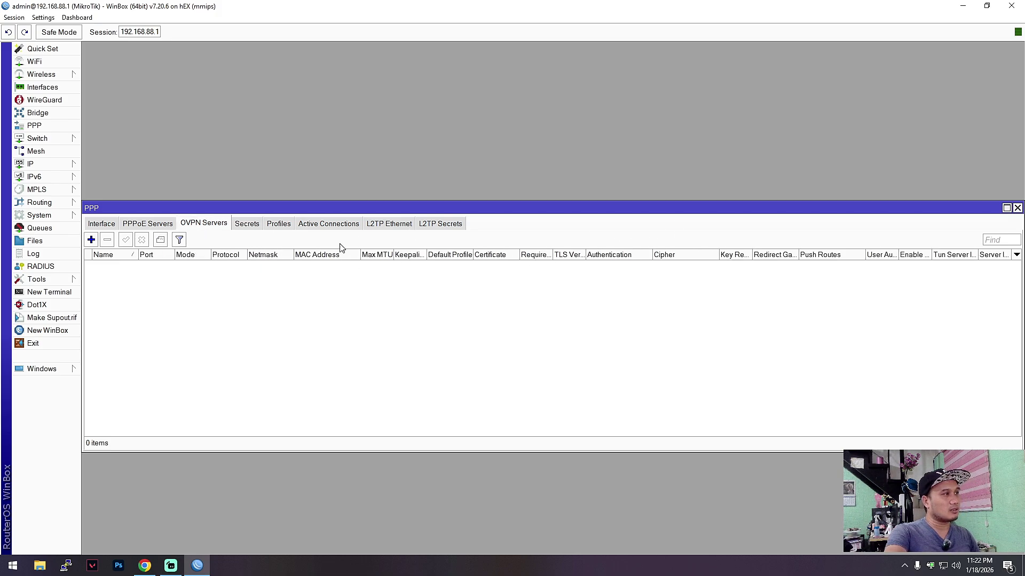
{"action": "left_click", "coordinate": [1017, 208]}
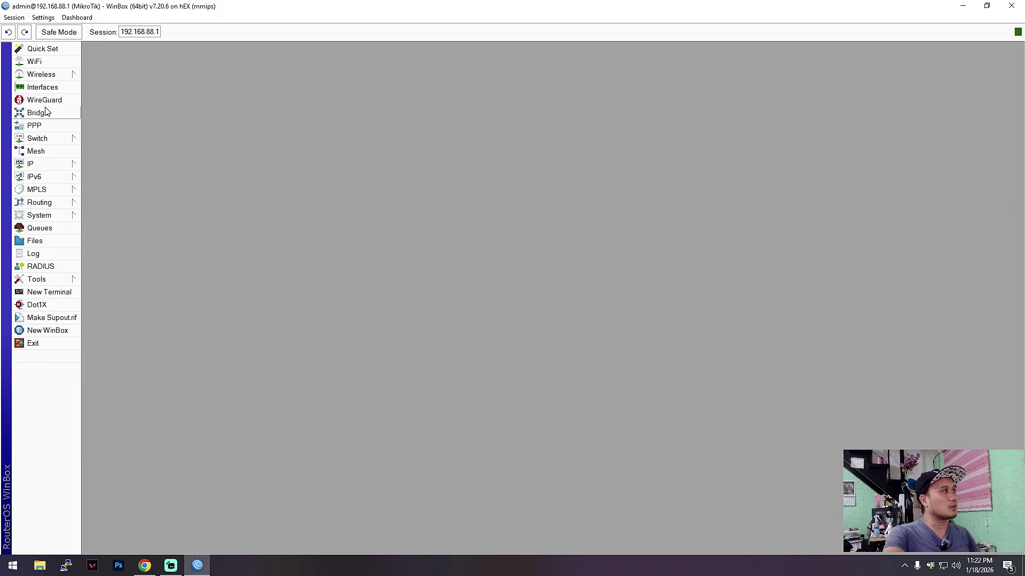